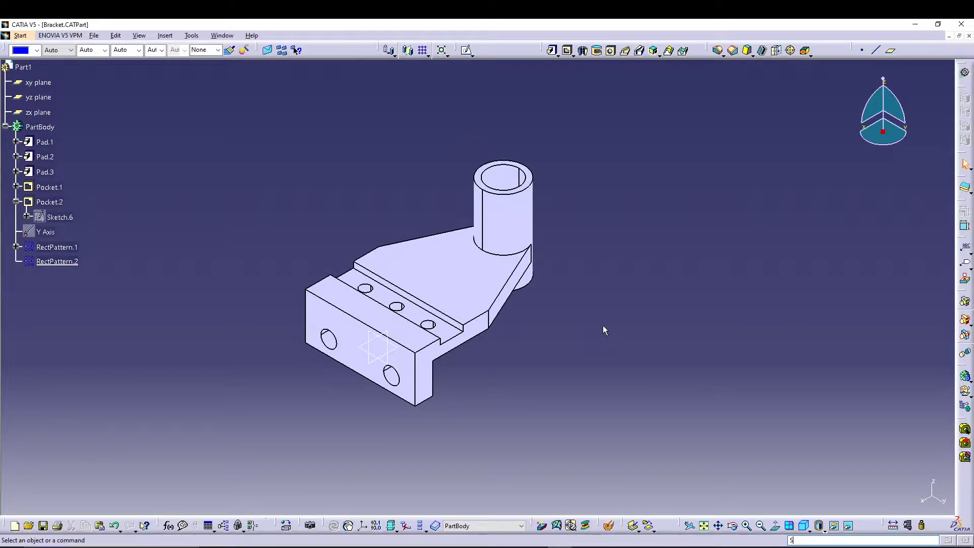
# - Orbit the finished bracket to inspect it from several angles
pyautogui.moveTo(700, 300); pyautogui.dragTo(680, 274, button='middle')
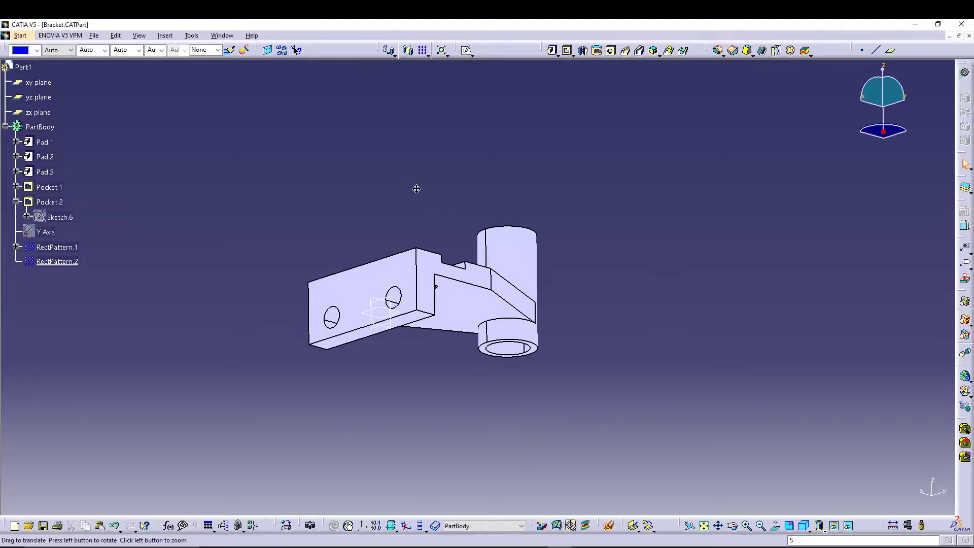
pyautogui.moveTo(416, 187); pyautogui.dragTo(334, 254, button='middle')
pyautogui.moveTo(370, 216); pyautogui.dragTo(613, 340, button='middle')
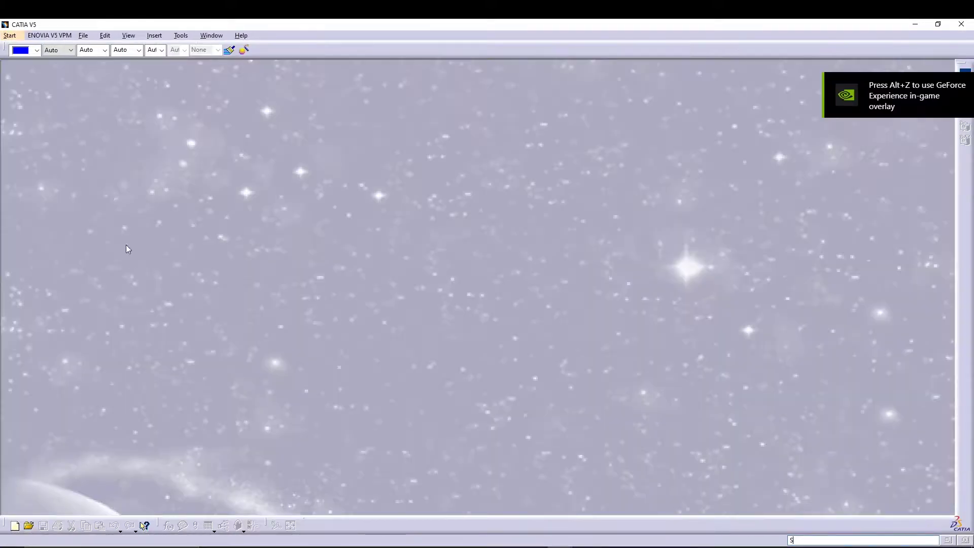
# - Create a new Part Design part named BRACKET
pyautogui.click(9, 35)
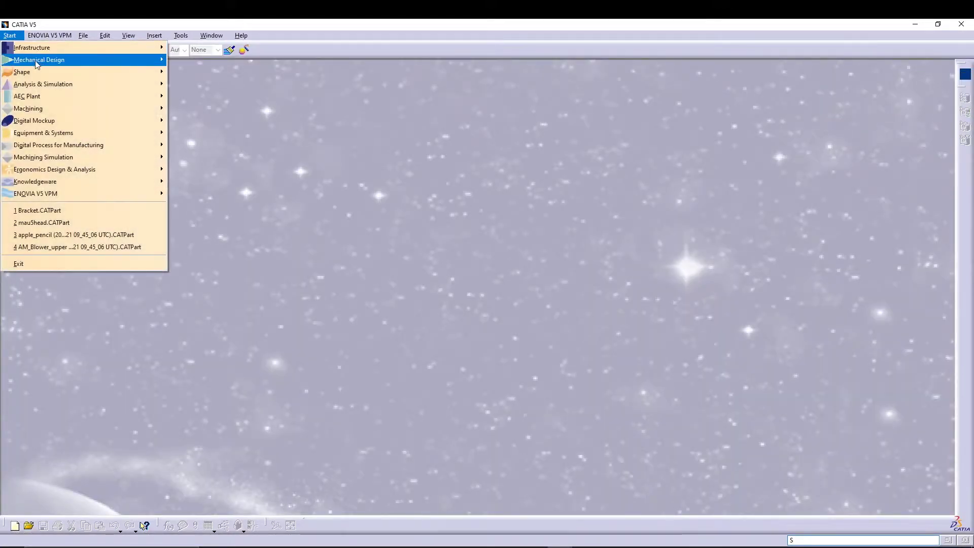
pyautogui.moveTo(73, 61)
pyautogui.click(182, 62)
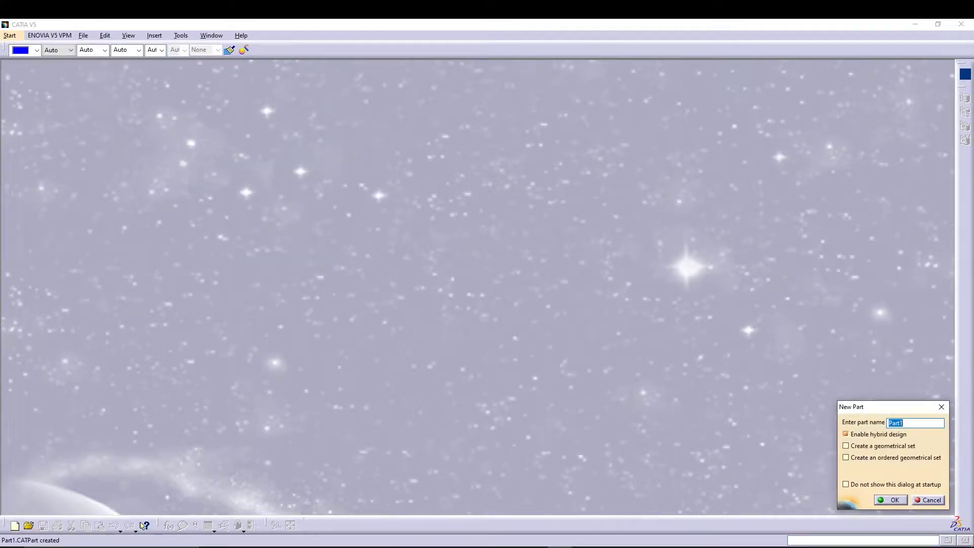
pyautogui.write('BRACKET')
pyautogui.press('Return')
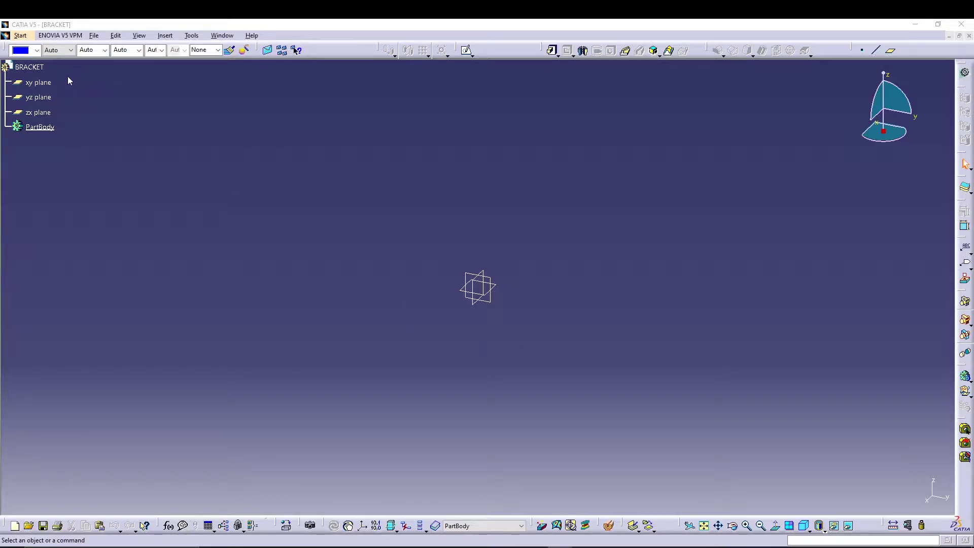
# - Start a sketch on the yz plane and draw a rectangle around the origin
pyautogui.click(38, 97)
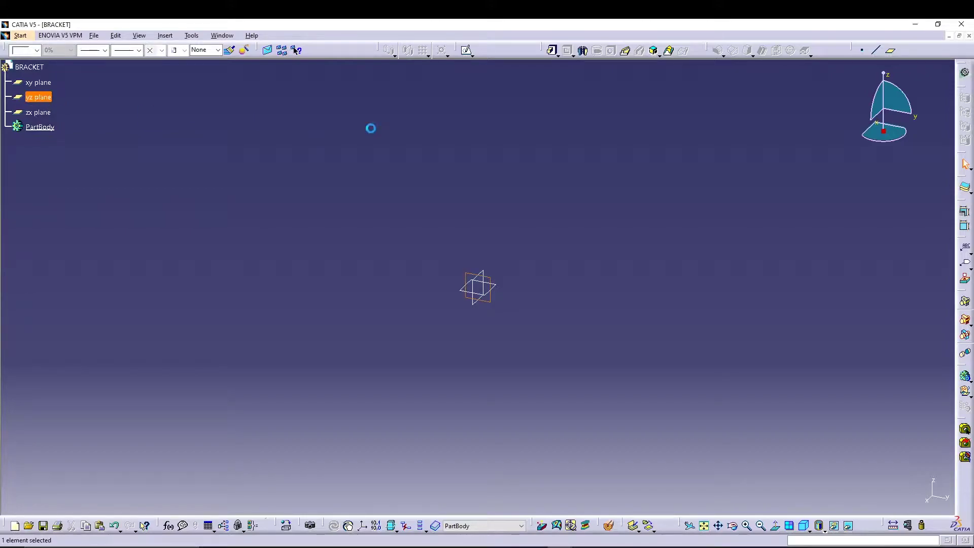
pyautogui.click(466, 50)
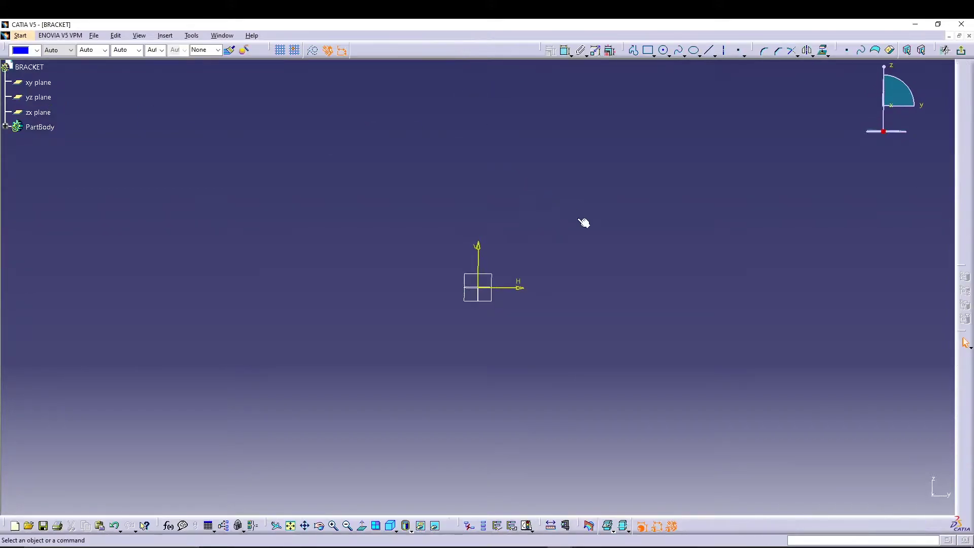
pyautogui.click(648, 52)
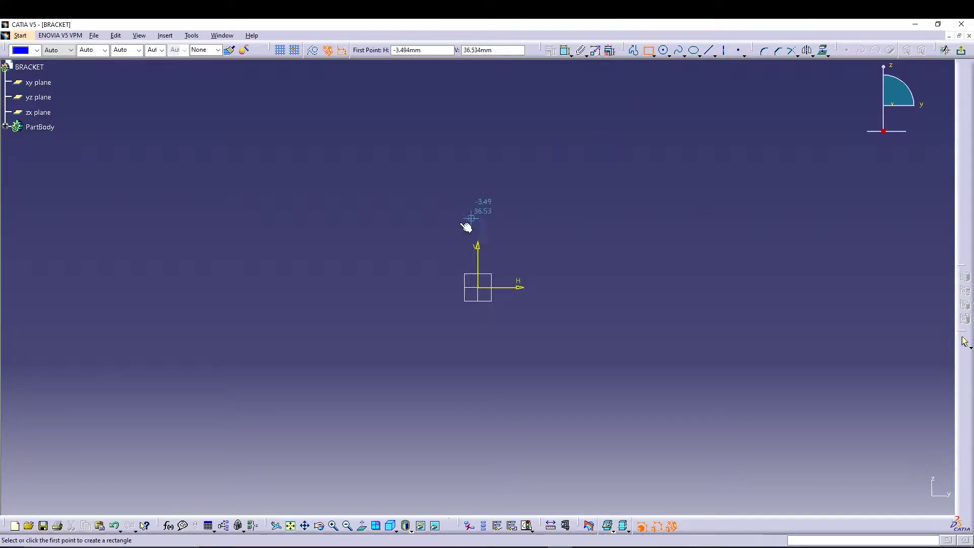
pyautogui.click(365, 189)
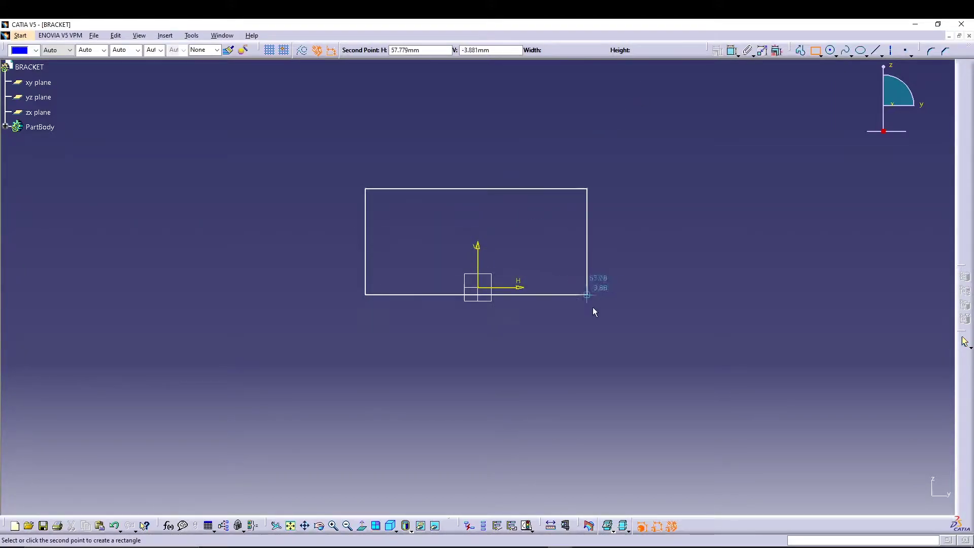
pyautogui.click(574, 330)
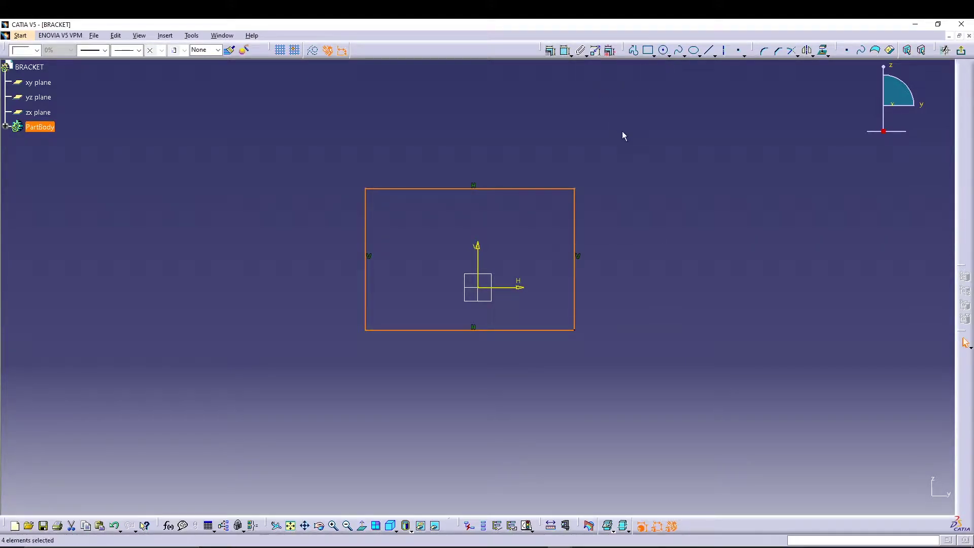
# - Draw a circle on the horizontal axis and mirror it across the vertical axis
pyautogui.click(665, 50)
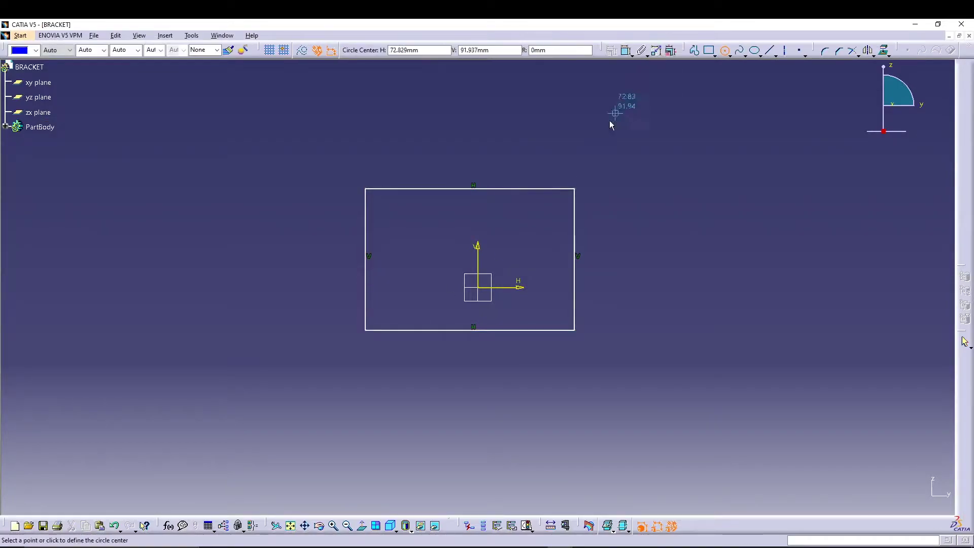
pyautogui.click(410, 287)
pyautogui.click(430, 284)
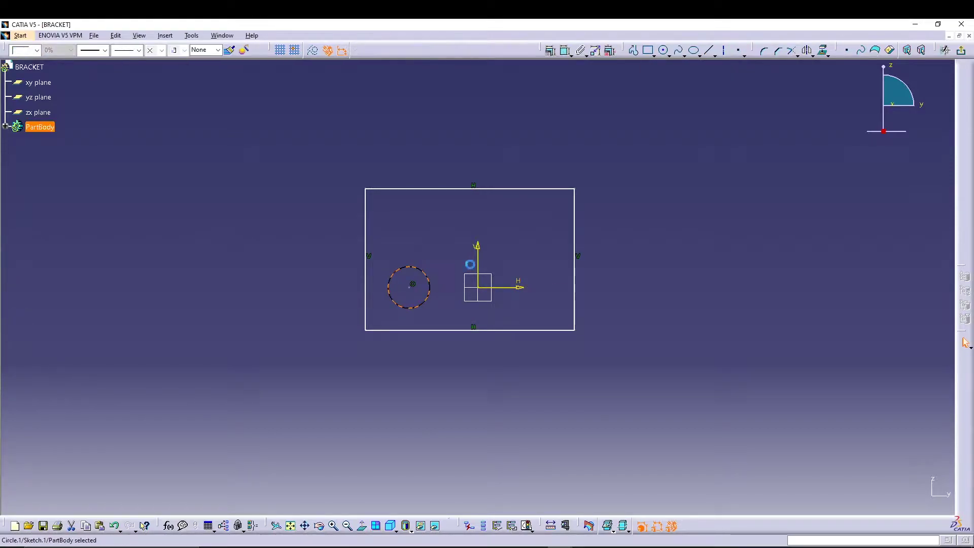
pyautogui.click(806, 51)
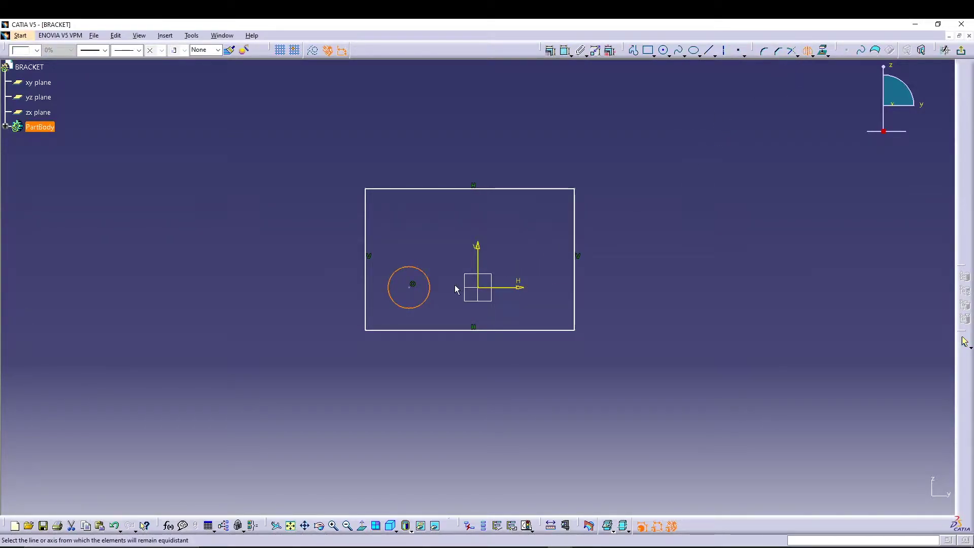
pyautogui.click(477, 251)
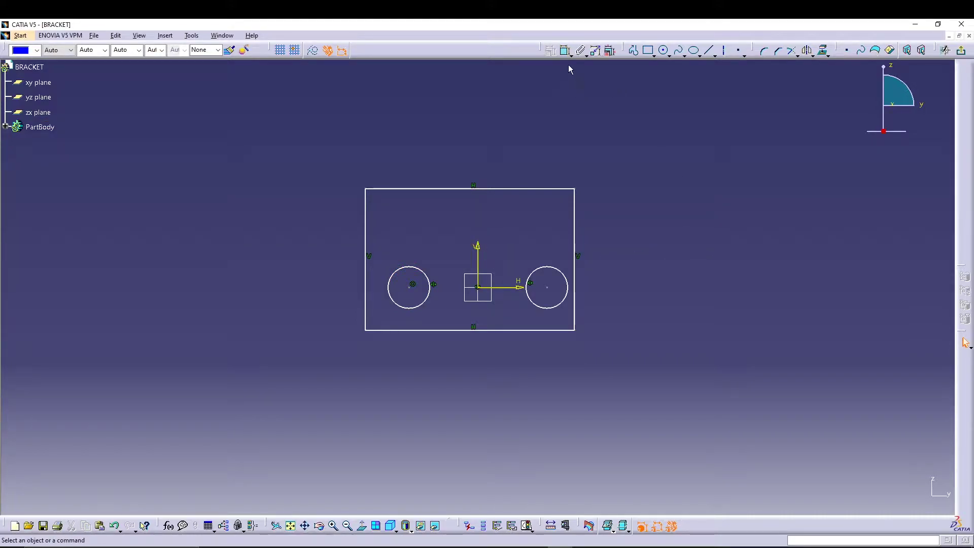
# - Constrain the rectangle's side edges symmetric about the vertical axis
pyautogui.click(564, 50)
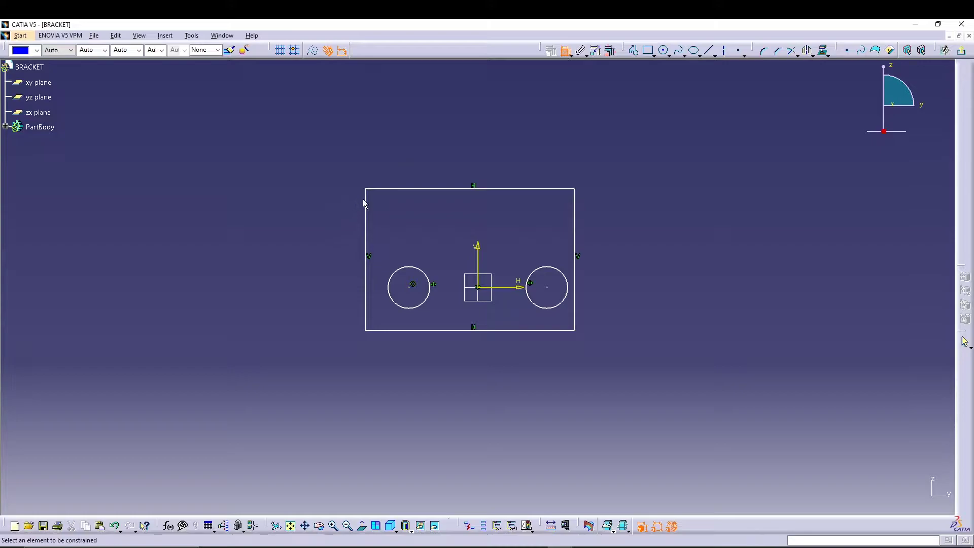
pyautogui.click(364, 202)
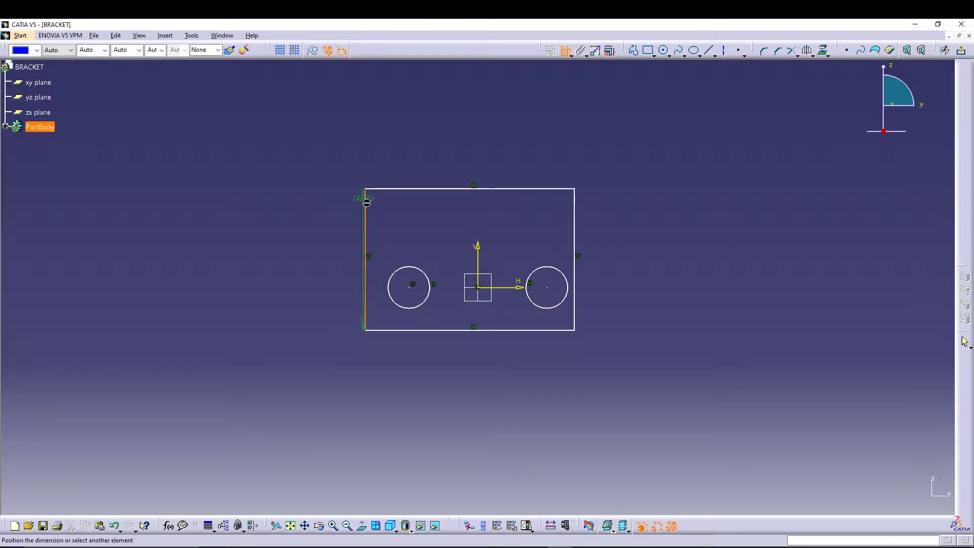
pyautogui.click(579, 208)
pyautogui.rightClick(535, 139)
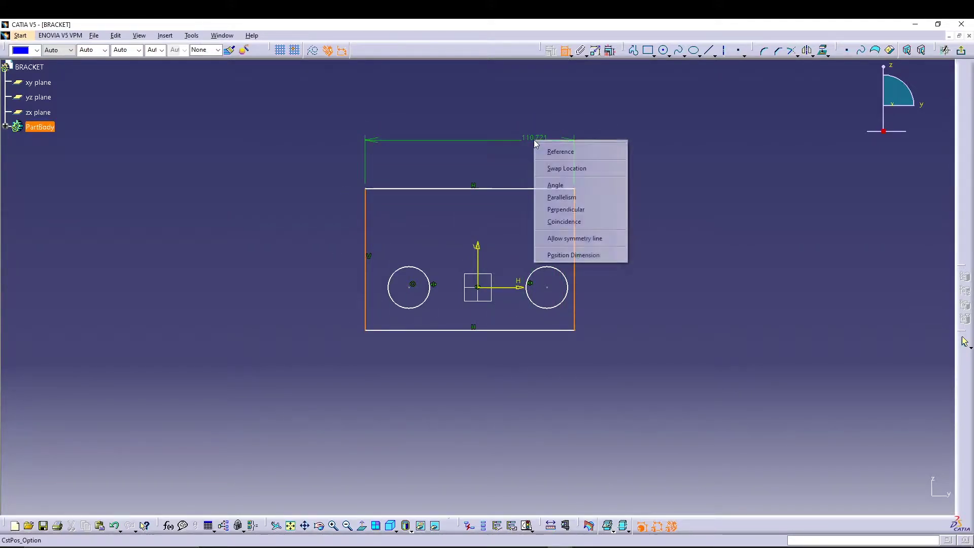
pyautogui.click(565, 238)
pyautogui.click(479, 248)
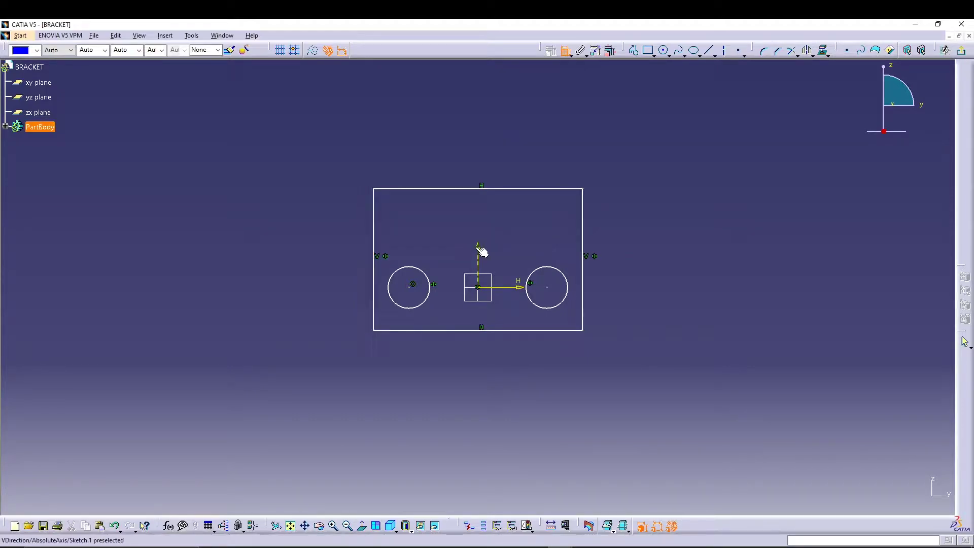
# - Dimension the rectangle 105 wide and 44 high
pyautogui.click(459, 188)
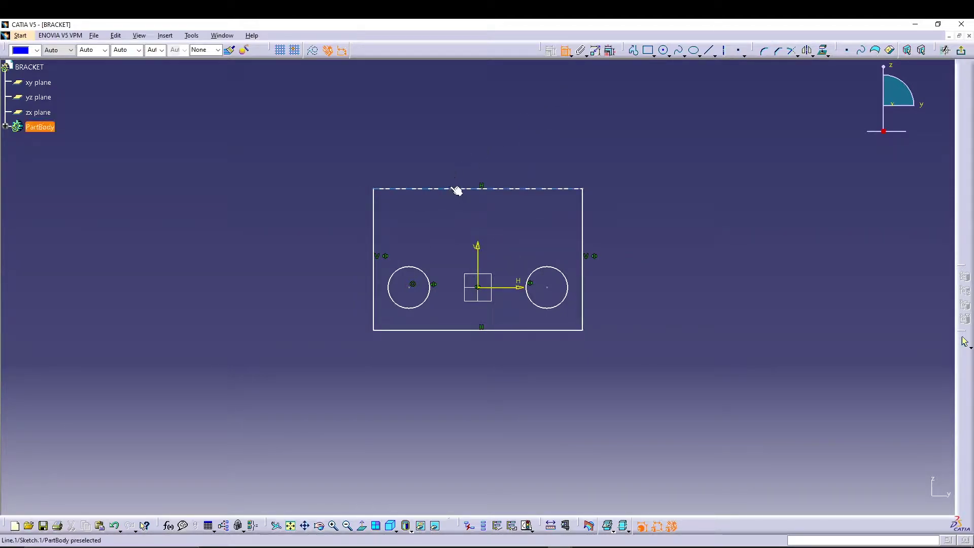
pyautogui.click(475, 161)
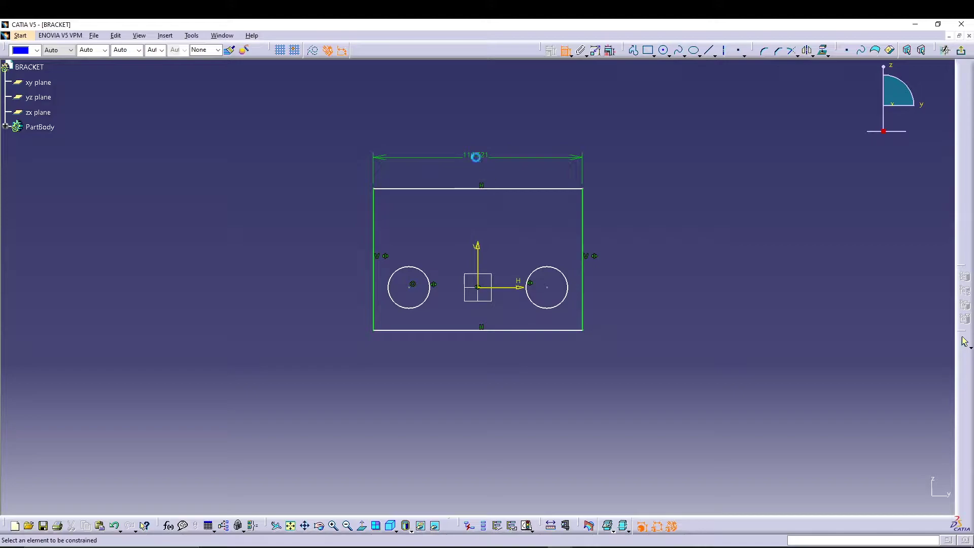
pyautogui.doubleClick(477, 162)
pyautogui.write('105')
pyautogui.press('Return')
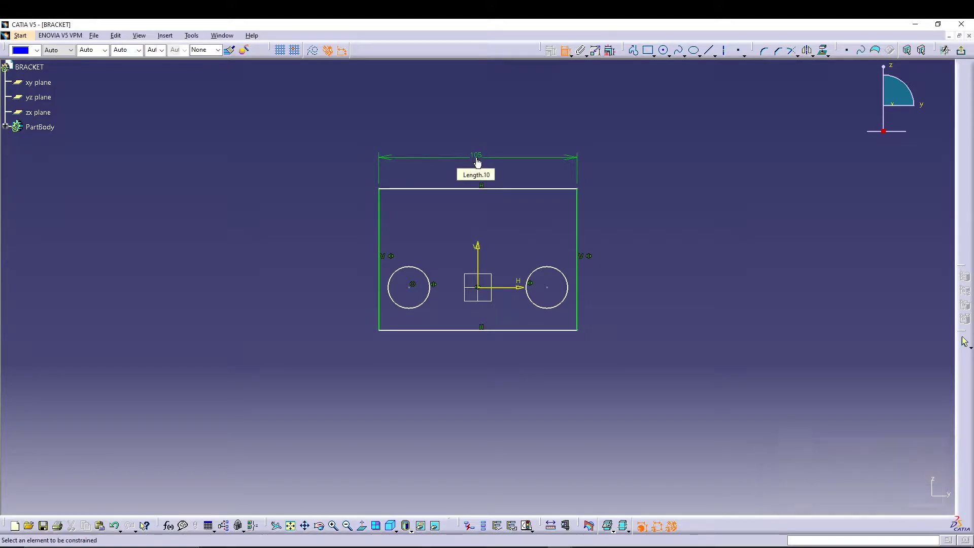
pyautogui.click(577, 237)
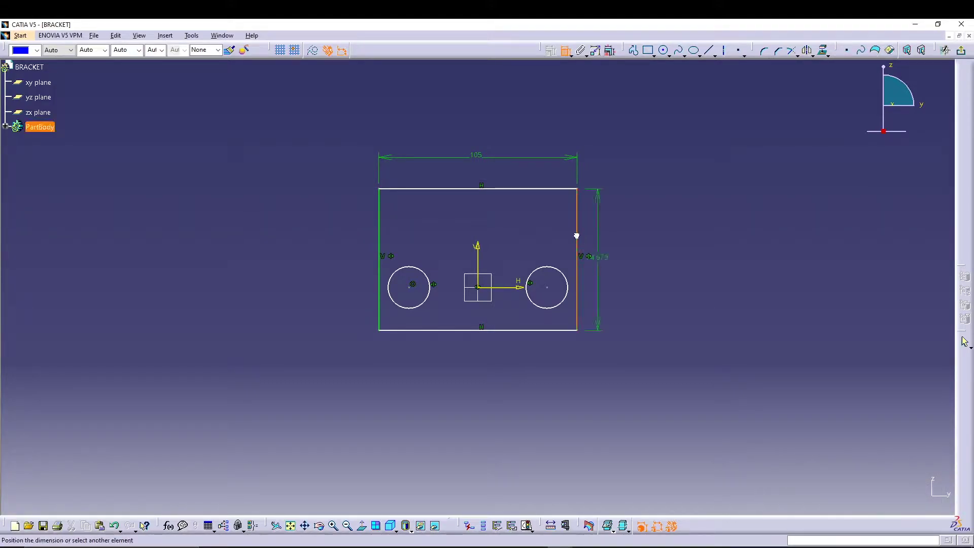
pyautogui.click(601, 248)
pyautogui.doubleClick(602, 248)
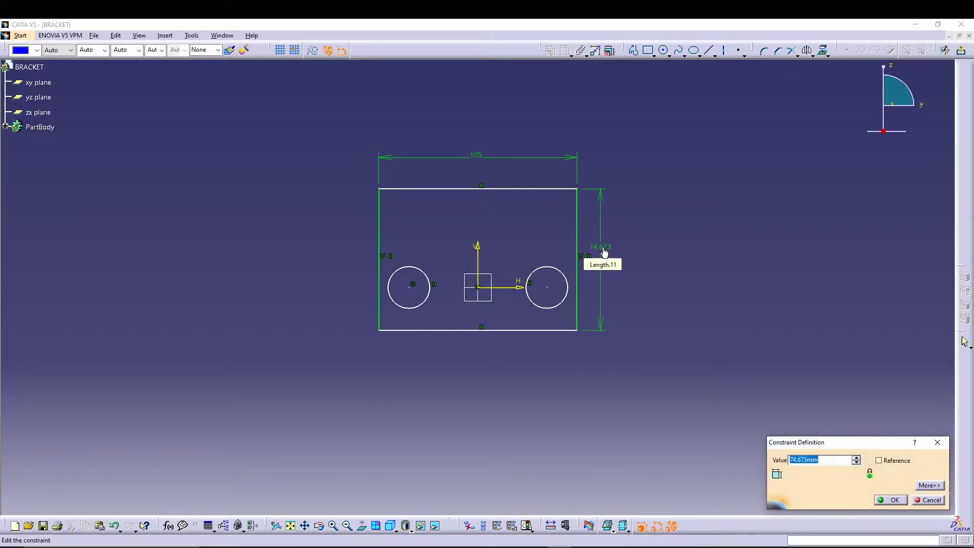
pyautogui.write('44')
pyautogui.press('Return')
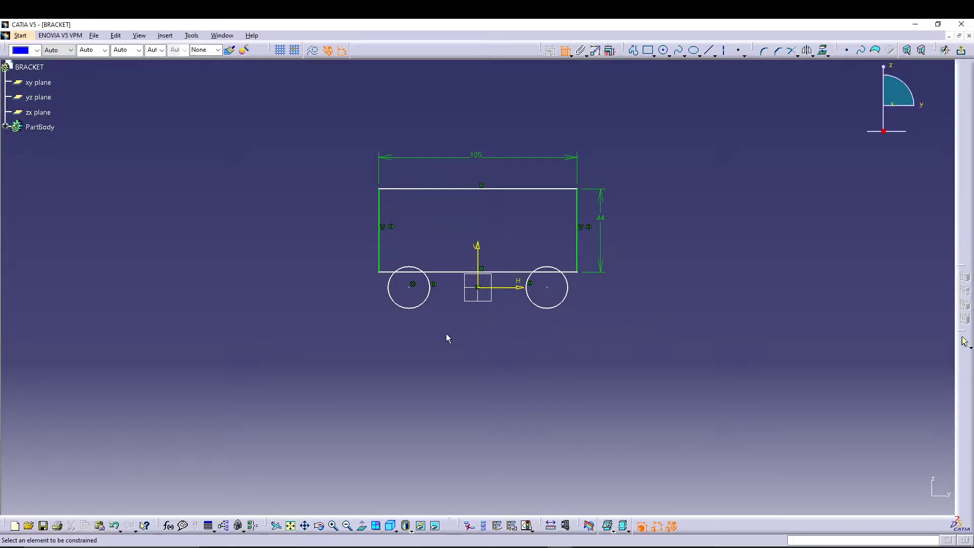
# - Dimension the circles to diameter 15, with centres 30 from the vertical axis
pyautogui.click(425, 305)
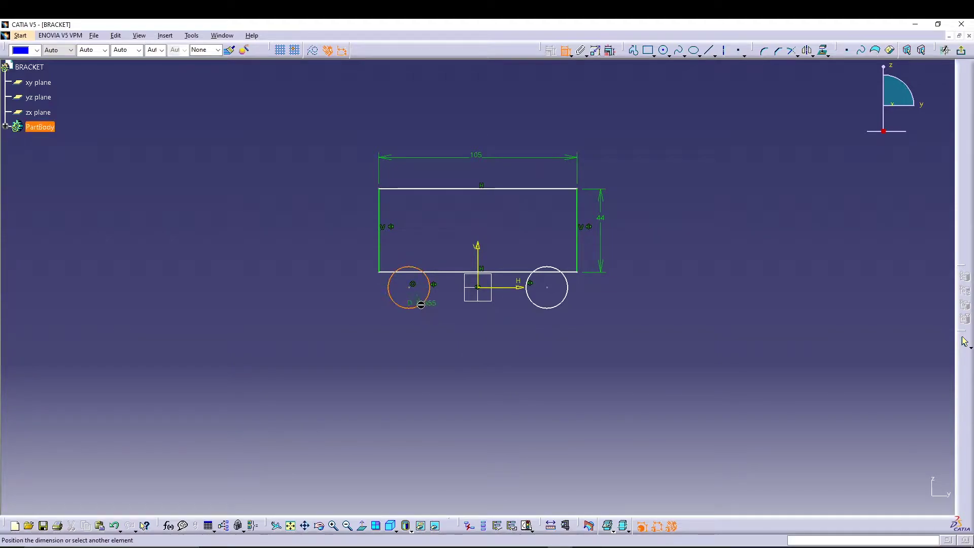
pyautogui.click(398, 338)
pyautogui.write('15')
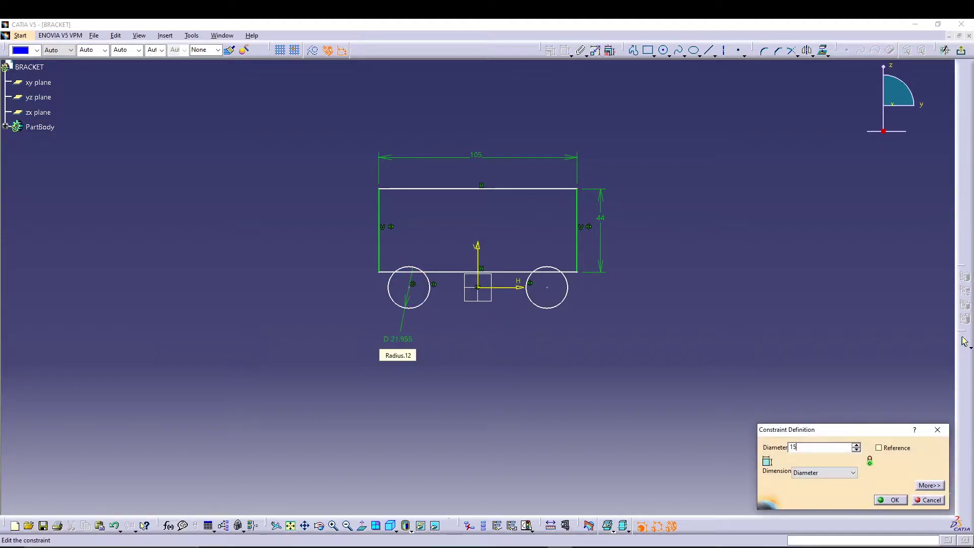
pyautogui.press('Return')
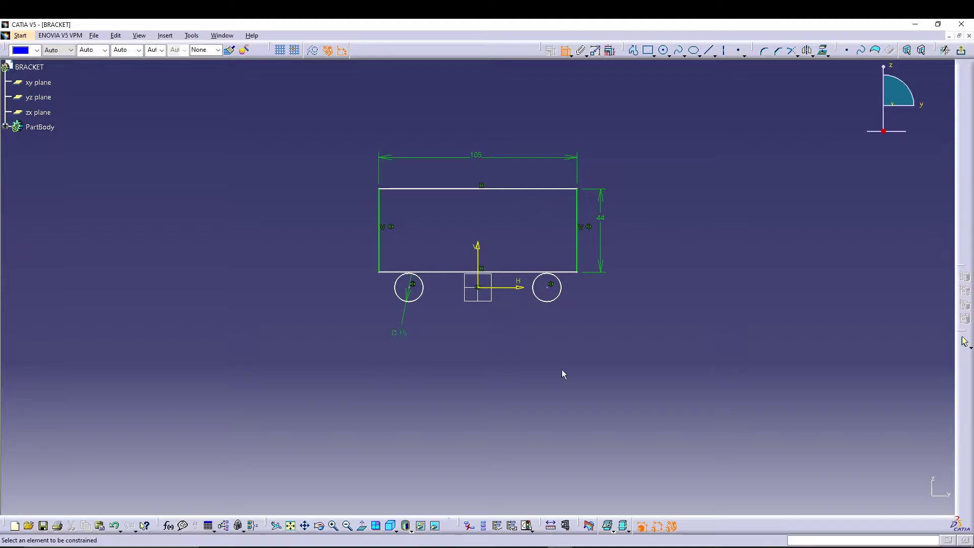
pyautogui.click(408, 290)
pyautogui.click(477, 252)
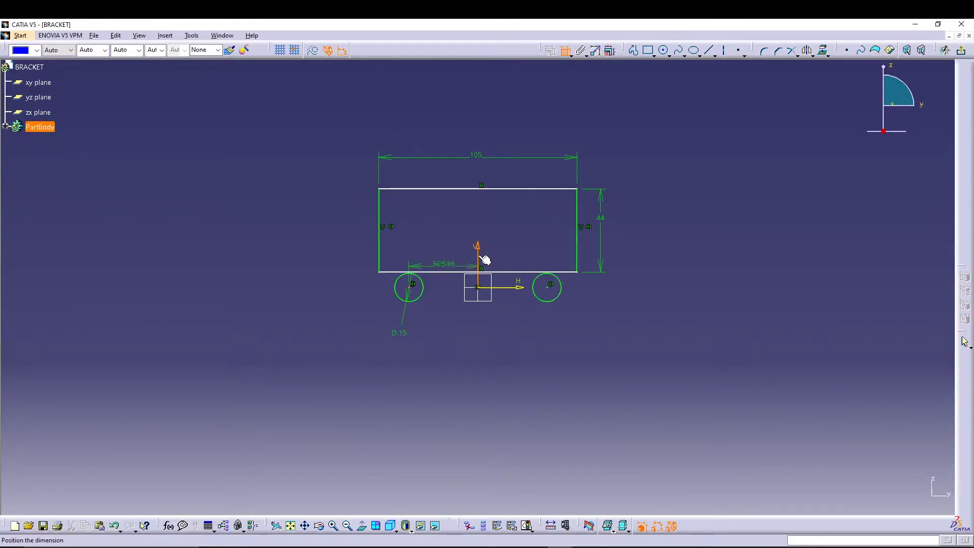
pyautogui.click(441, 329)
pyautogui.doubleClick(441, 326)
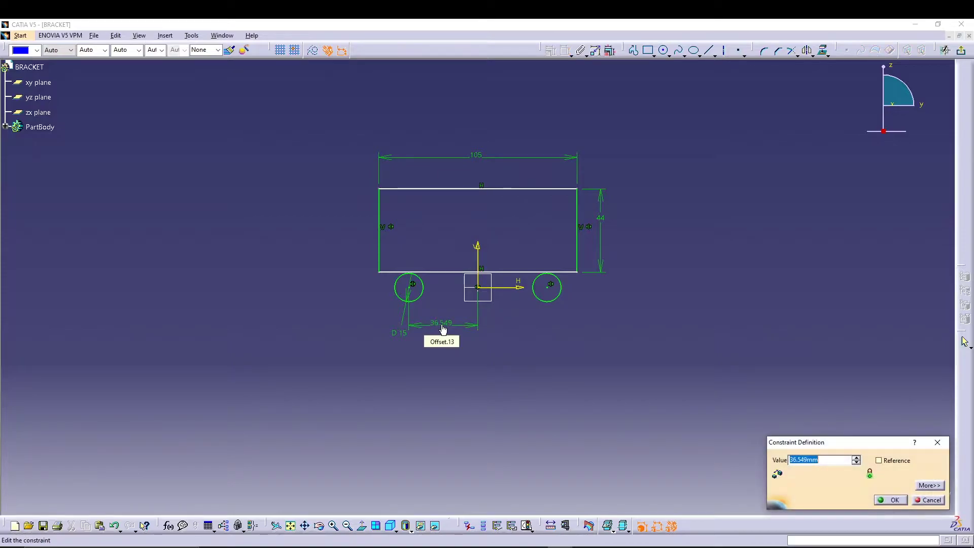
pyautogui.write('30')
pyautogui.press('Return')
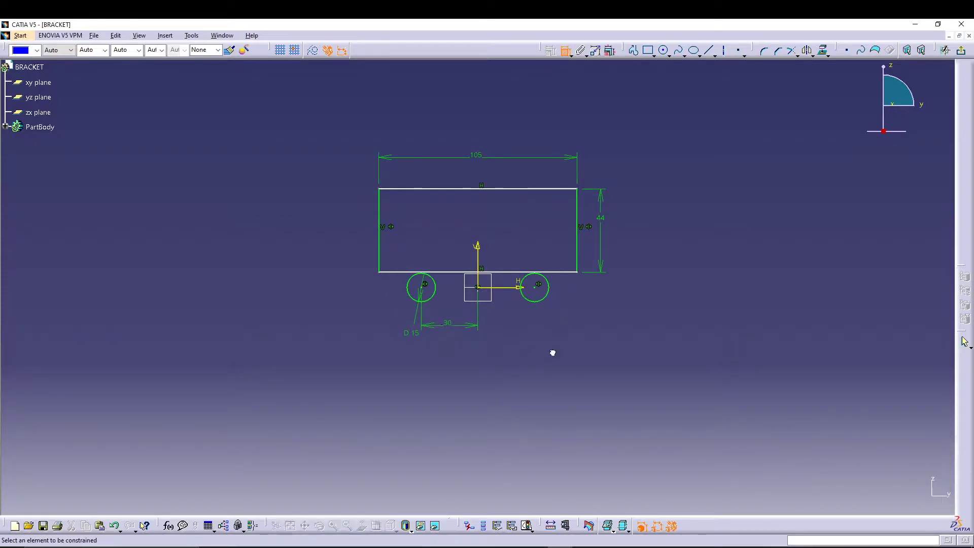
# - Move the rectangle down so it encloses both circles
pyautogui.click(567, 51)
pyautogui.moveTo(561, 274); pyautogui.dragTo(561, 315)
pyautogui.click(561, 315)
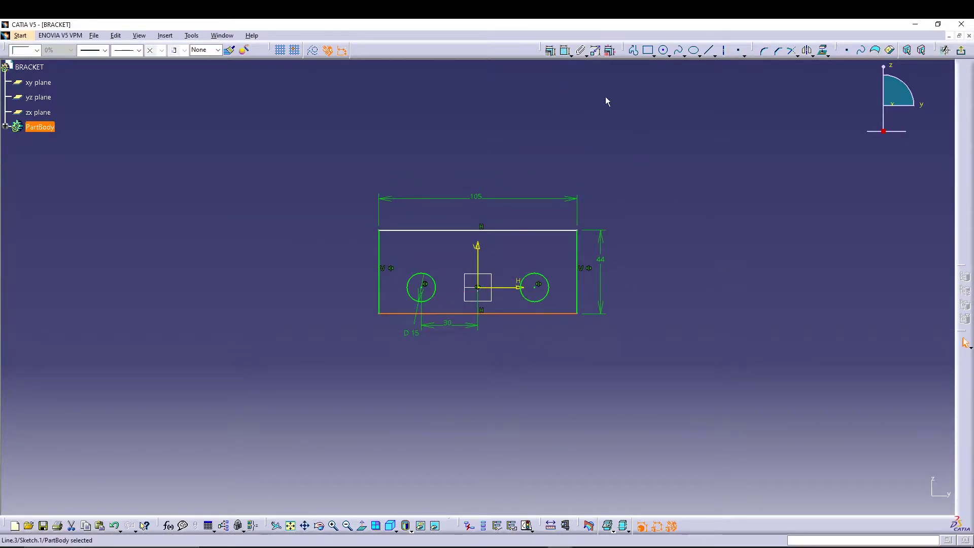
pyautogui.click(584, 110)
# - Dimension the rectangle's top edge 30 mm from the horizontal axis
pyautogui.click(565, 50)
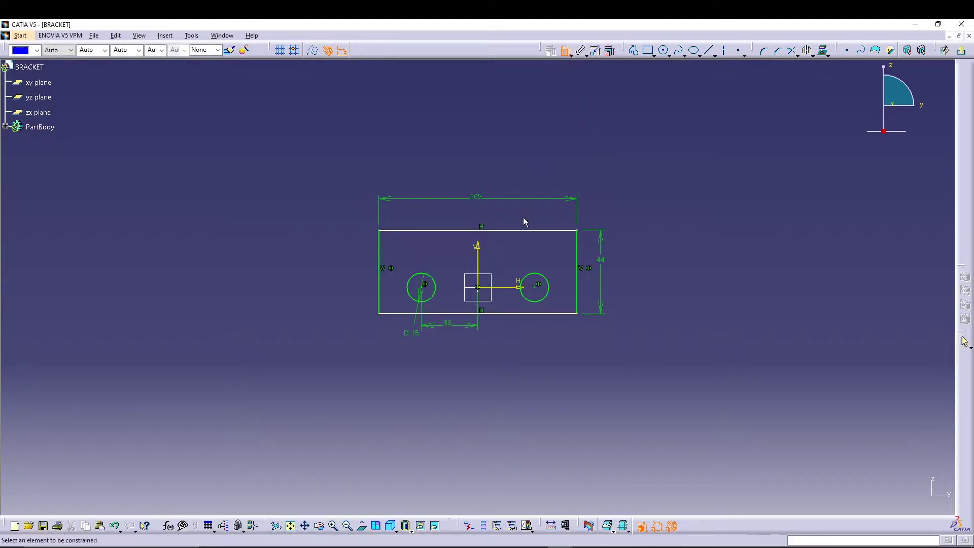
pyautogui.click(514, 231)
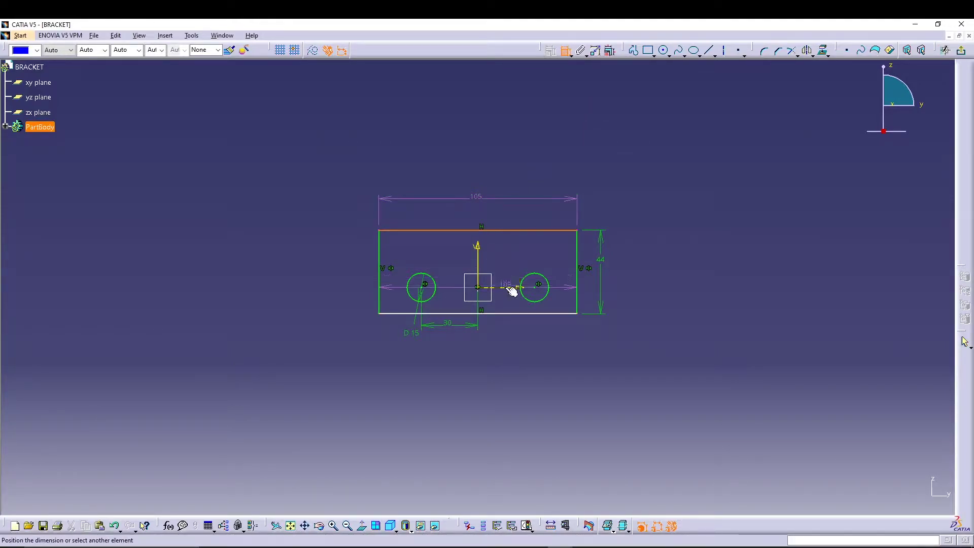
pyautogui.click(512, 288)
pyautogui.click(652, 266)
pyautogui.doubleClick(652, 265)
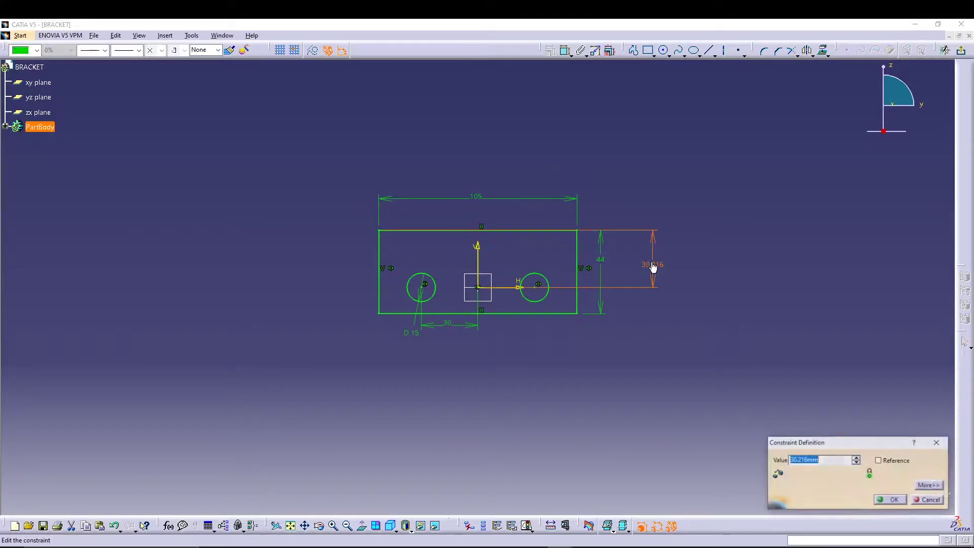
pyautogui.write('30')
pyautogui.press('Return')
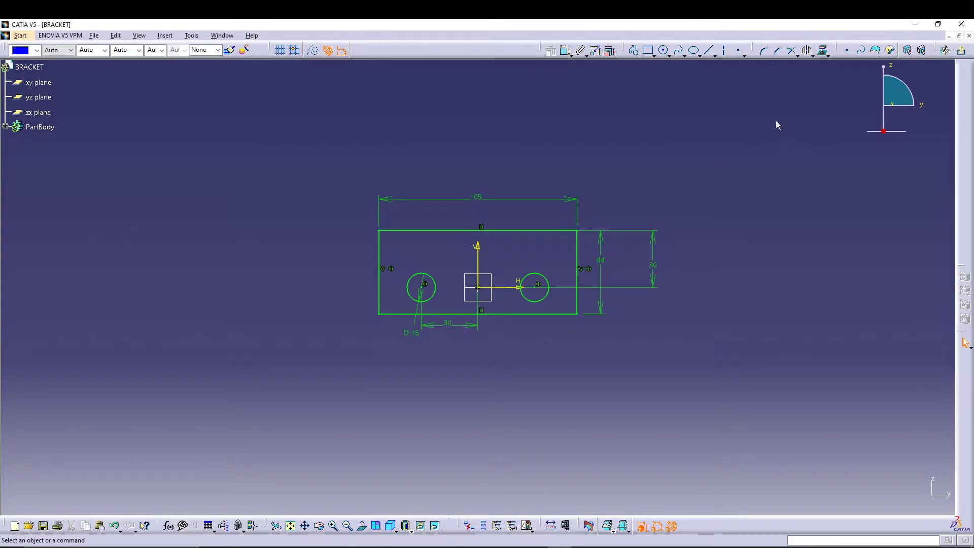
# - Pad the base sketch 17 mm into a solid plate with two holes
pyautogui.click(960, 50)
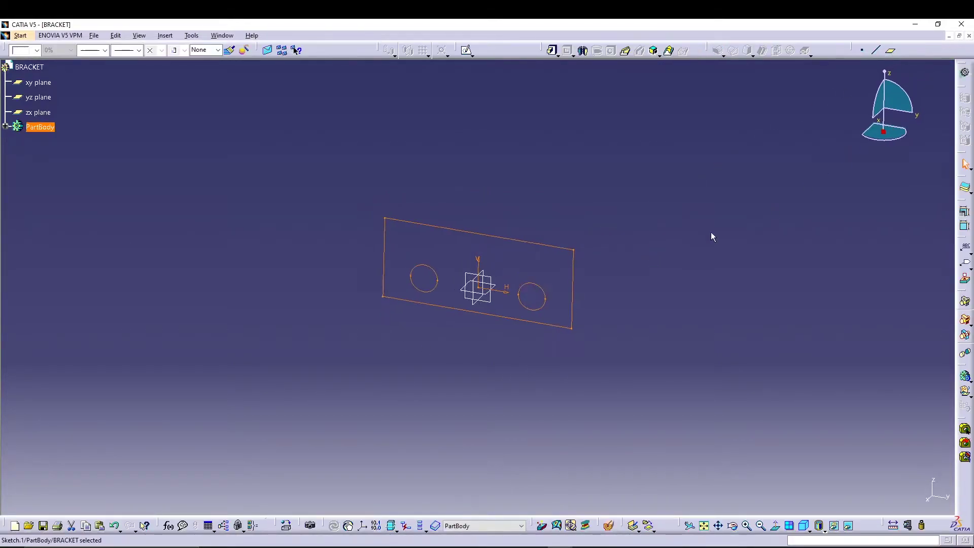
pyautogui.click(552, 51)
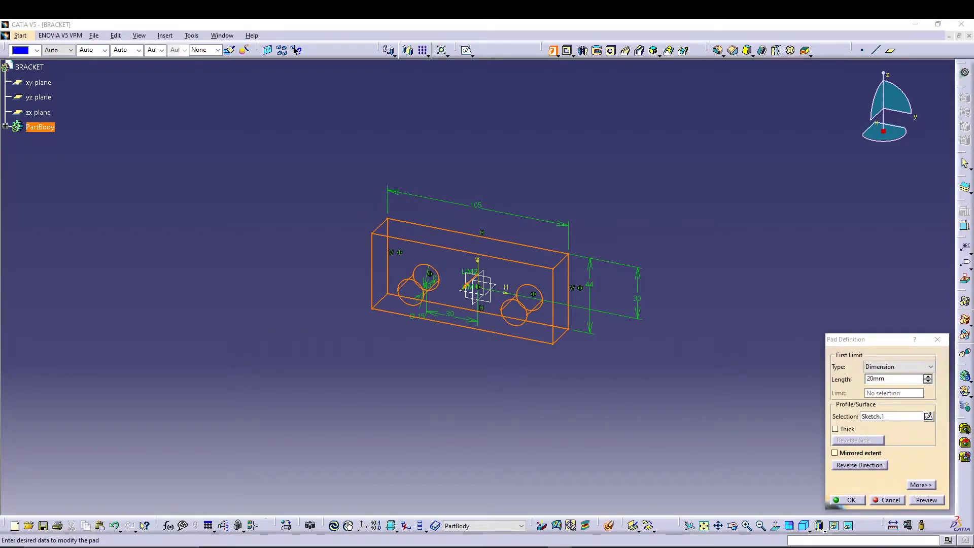
pyautogui.click(857, 384)
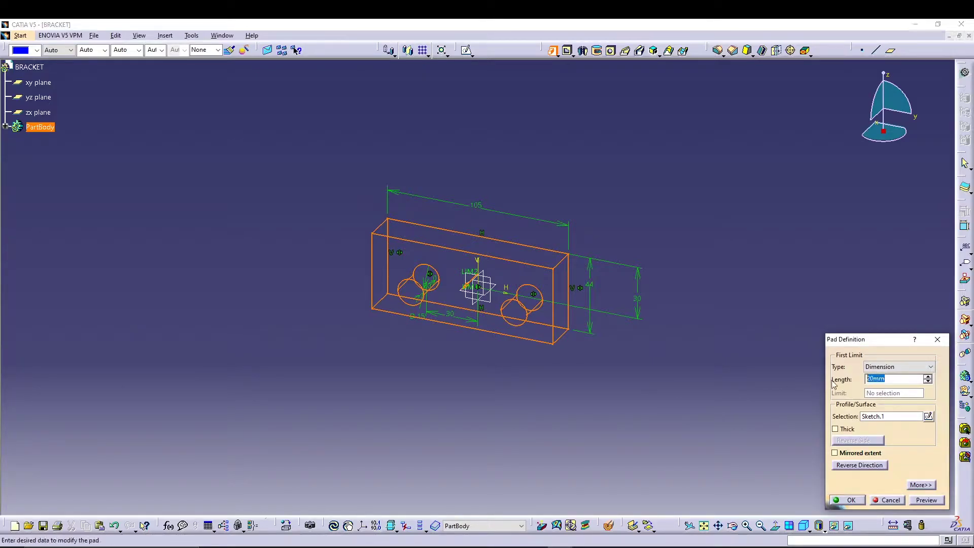
pyautogui.write('17')
pyautogui.click(851, 500)
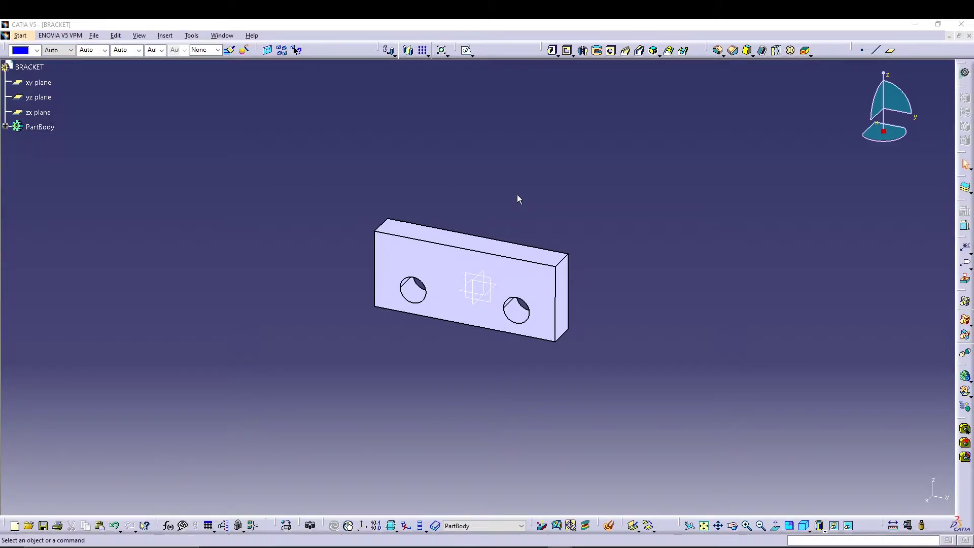
# - Create a positioned sketch on the xy plane with Swap and Reverse V enabled
pyautogui.click(471, 55)
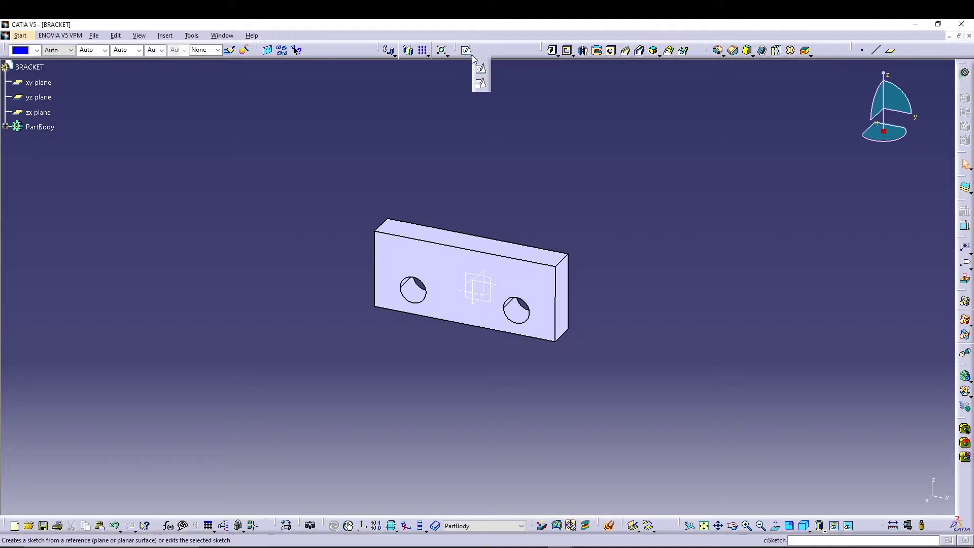
pyautogui.click(482, 85)
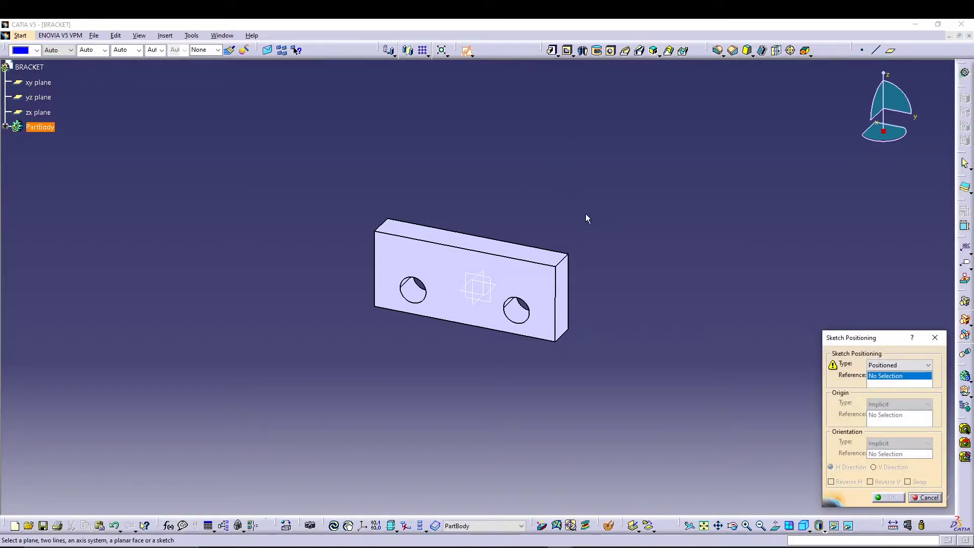
pyautogui.click(494, 285)
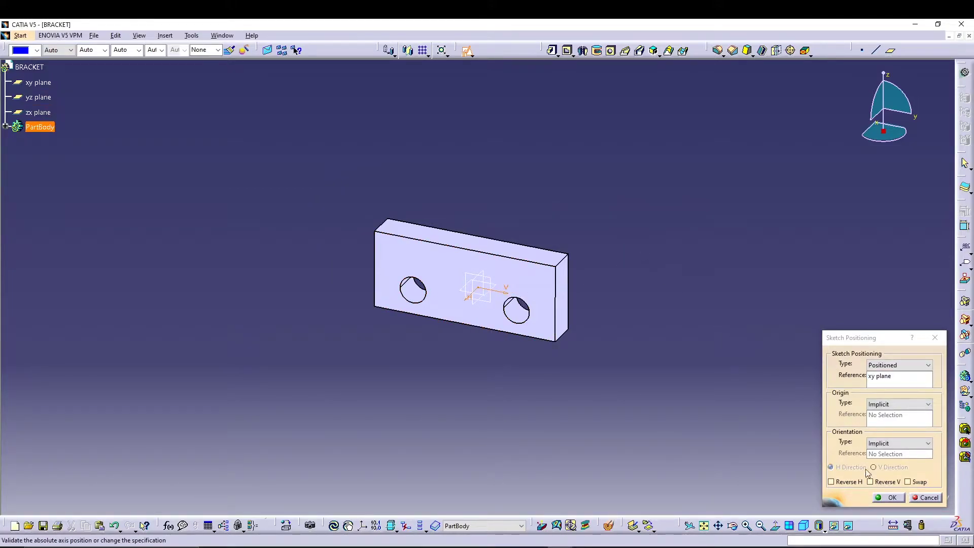
pyautogui.click(913, 482)
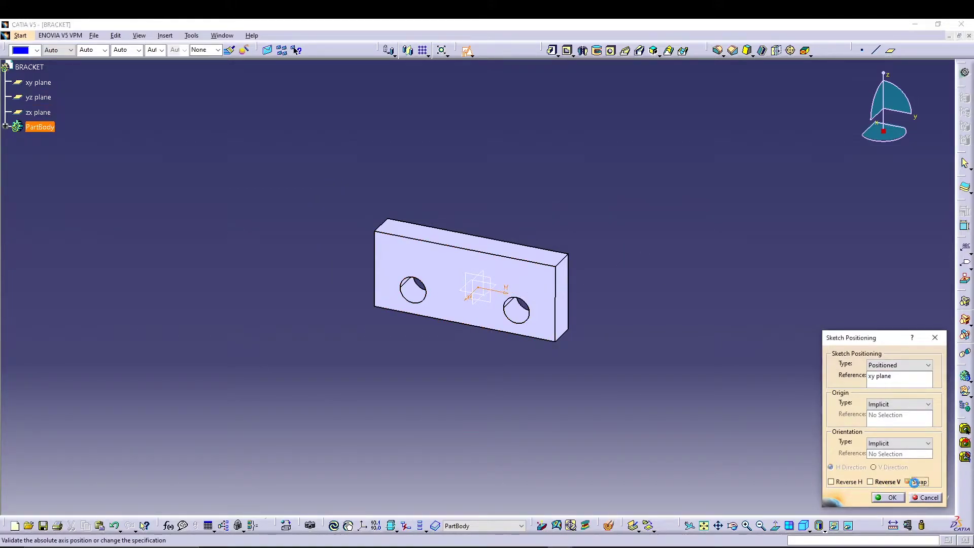
pyautogui.click(878, 484)
pyautogui.click(889, 498)
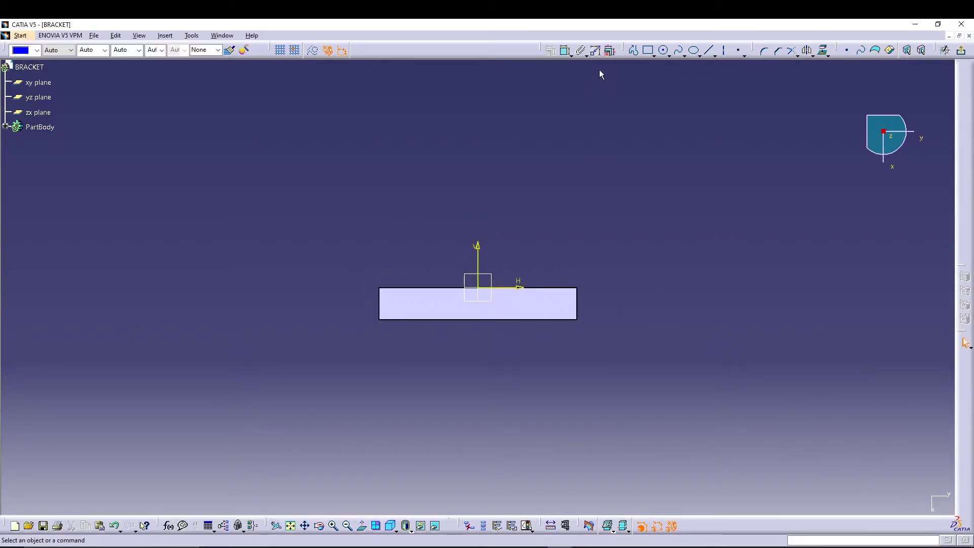
pyautogui.click(633, 50)
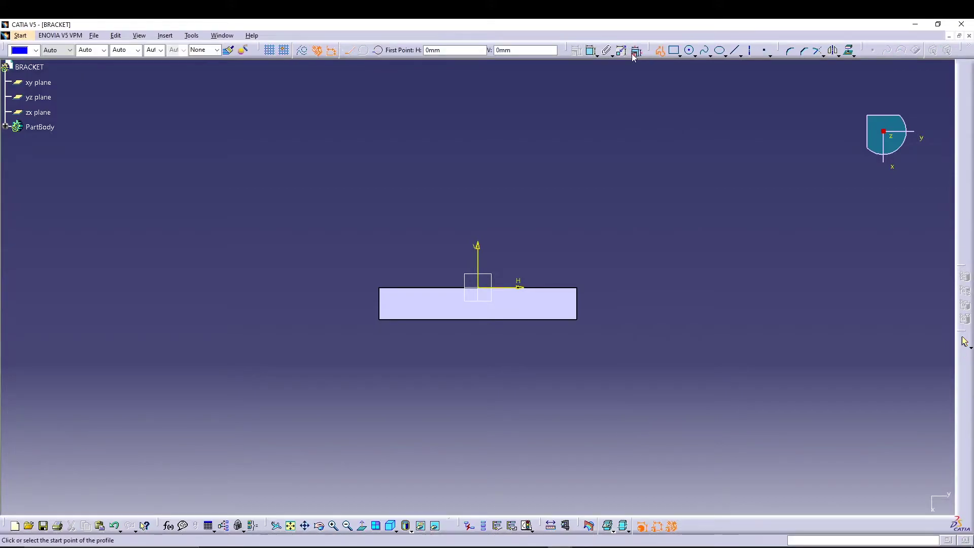
pyautogui.click(664, 51)
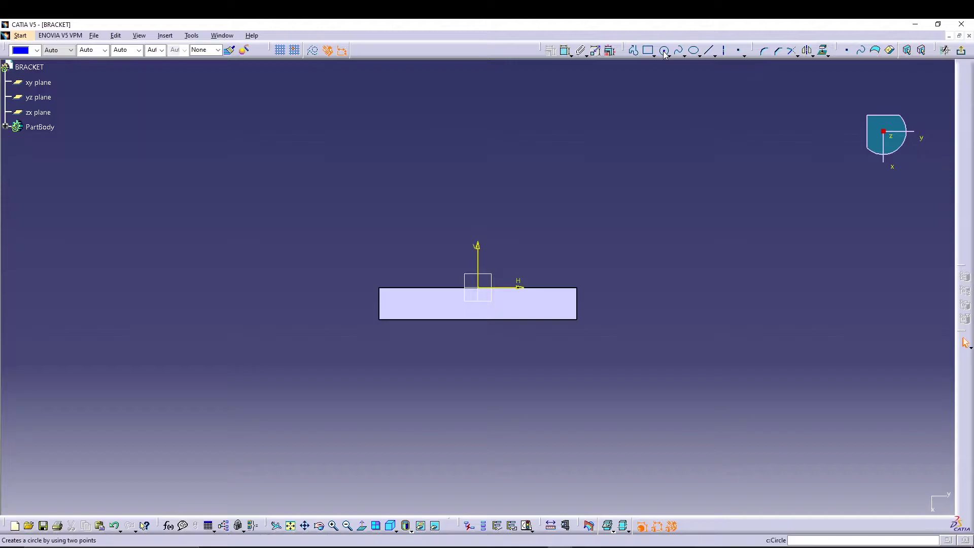
# - Draw a rectangle above the base and a slanted line from its top-left corner
pyautogui.click(648, 50)
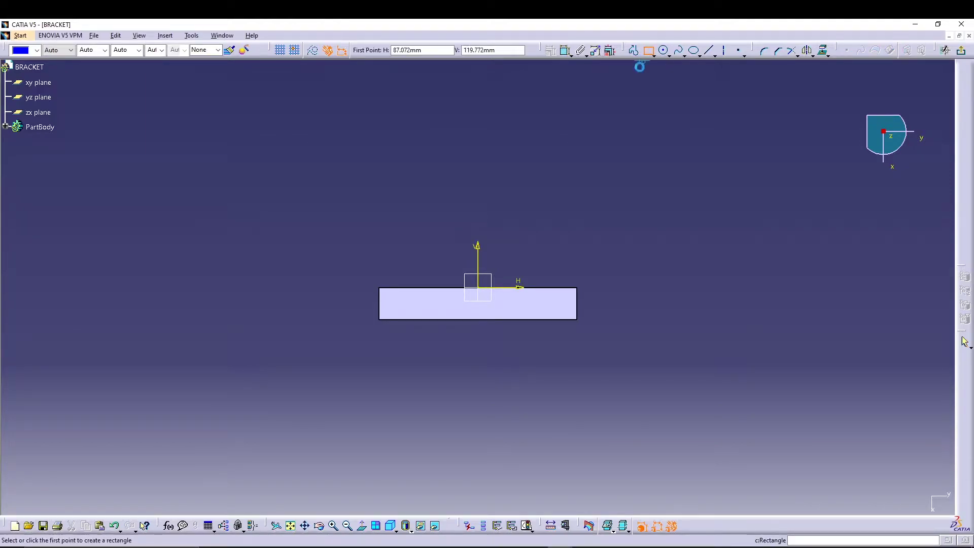
pyautogui.click(378, 195)
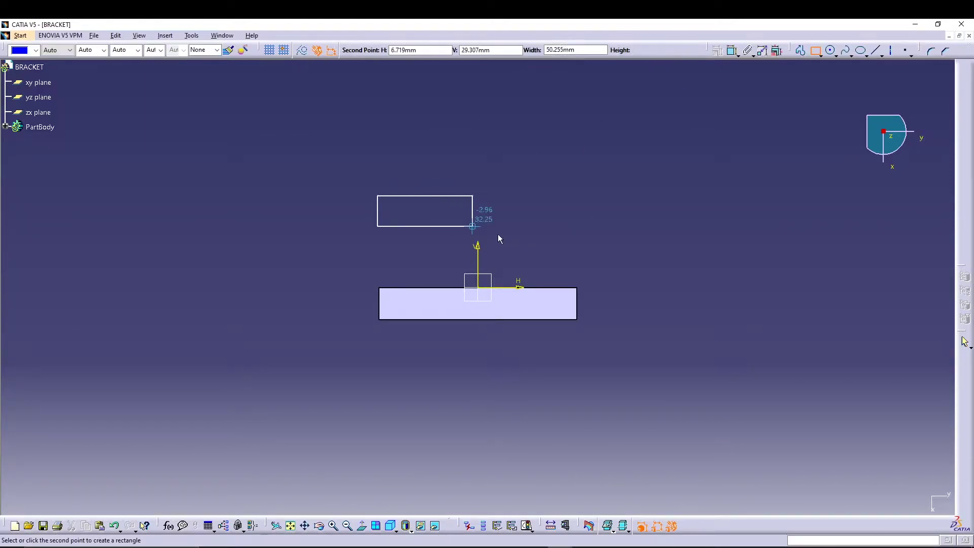
pyautogui.click(573, 276)
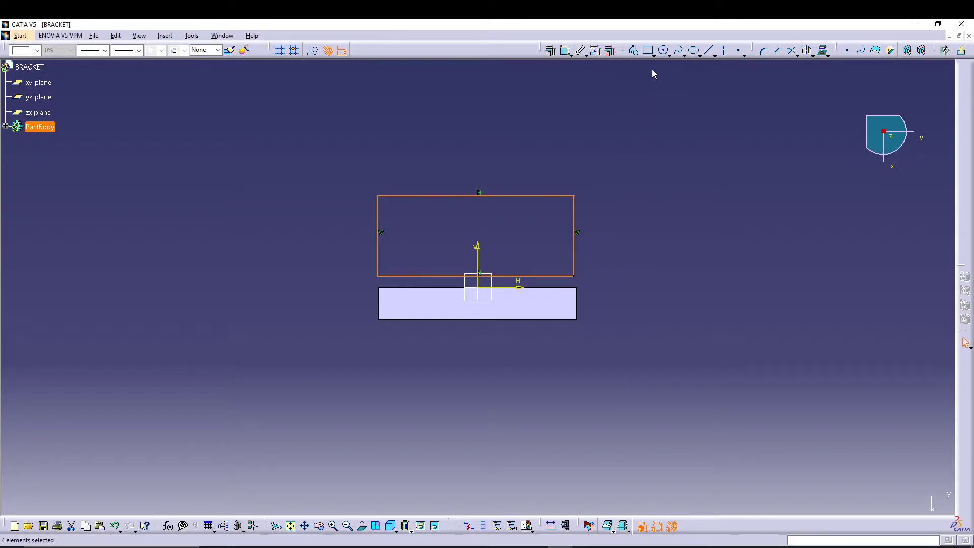
pyautogui.click(708, 50)
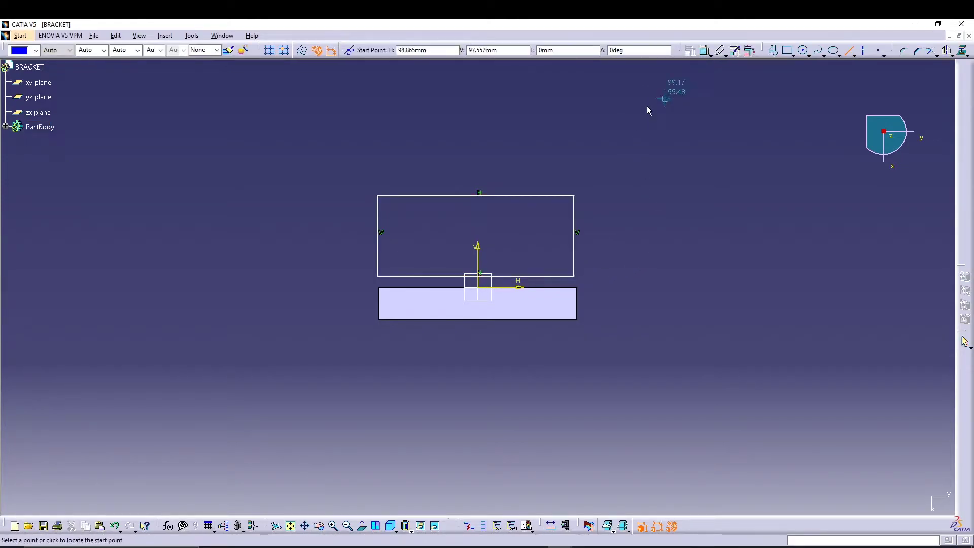
pyautogui.click(377, 196)
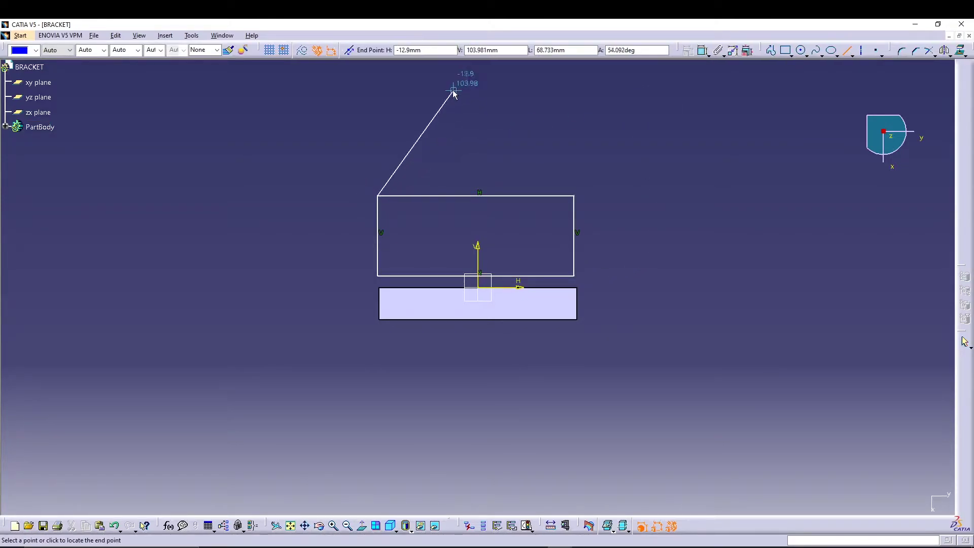
pyautogui.click(424, 98)
pyautogui.moveTo(572, 113); pyautogui.dragTo(609, 213, button='middle')
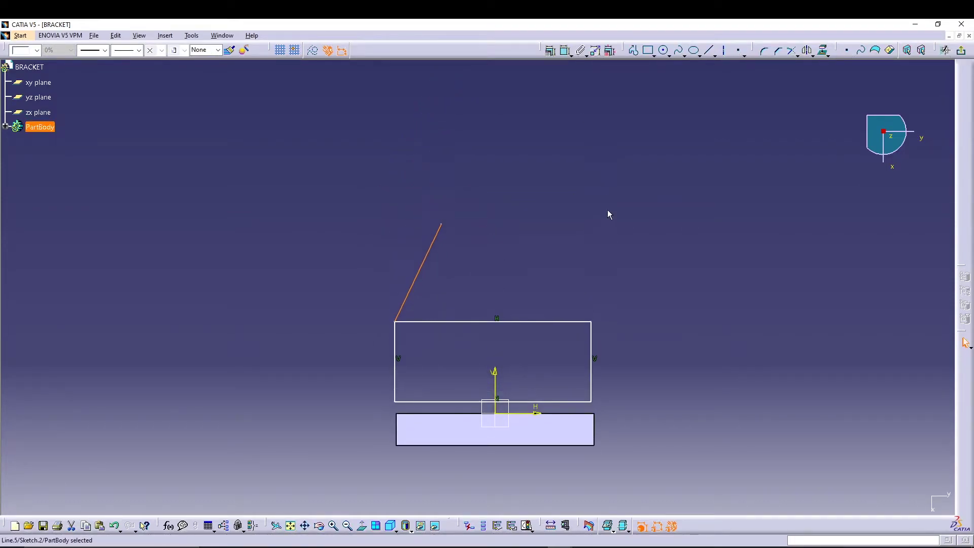
# - Draw a circle centred on the vertical axis touching the slanted line
pyautogui.click(664, 50)
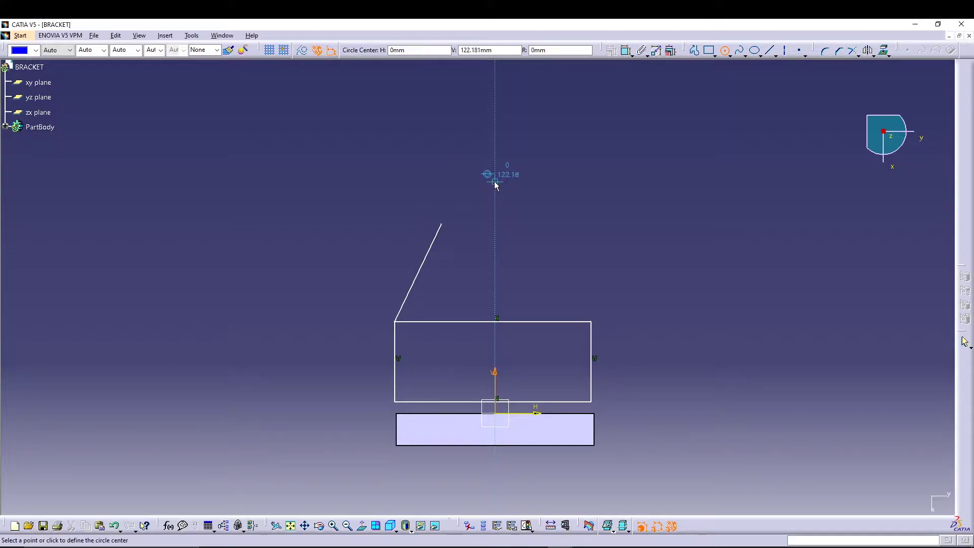
pyautogui.click(495, 182)
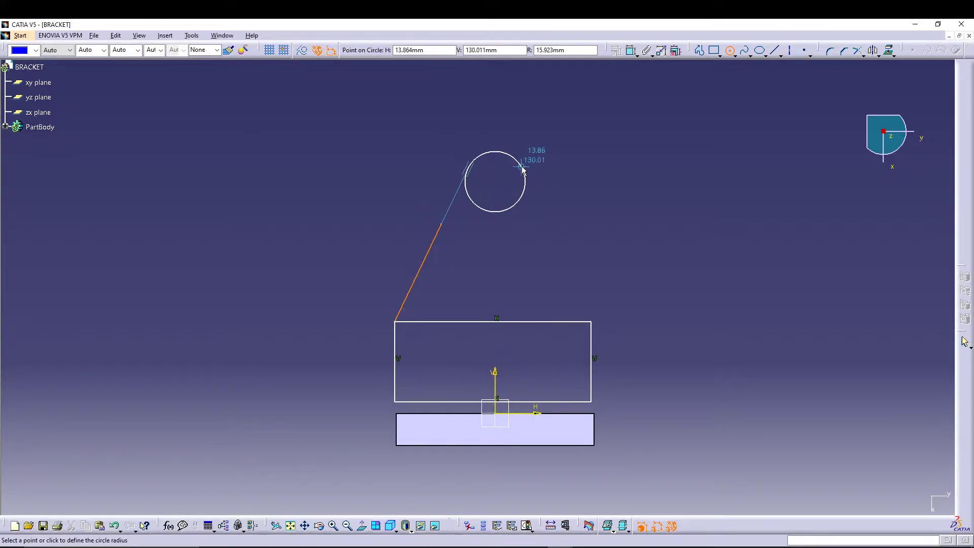
pyautogui.click(522, 169)
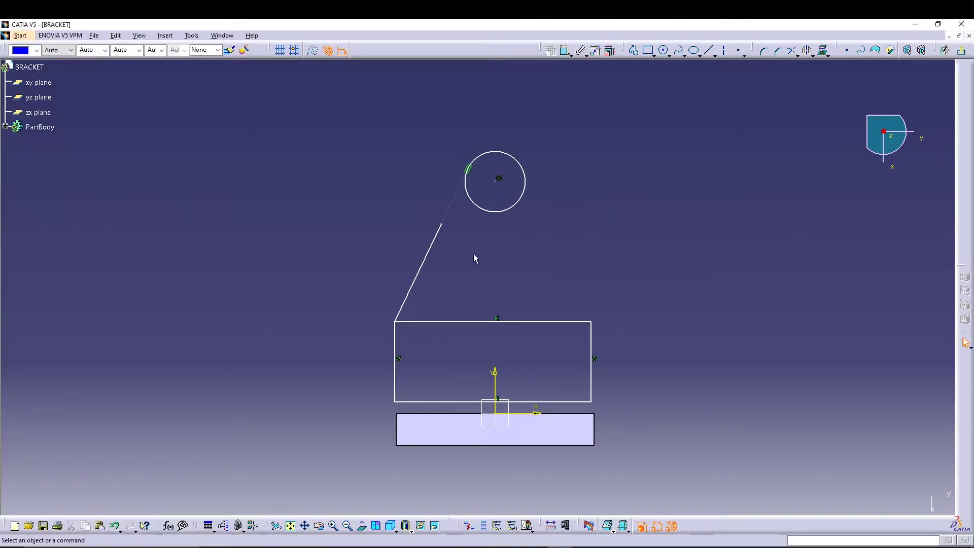
# - Make the slanted line's upper endpoint coincident with the circle
pyautogui.click(446, 230)
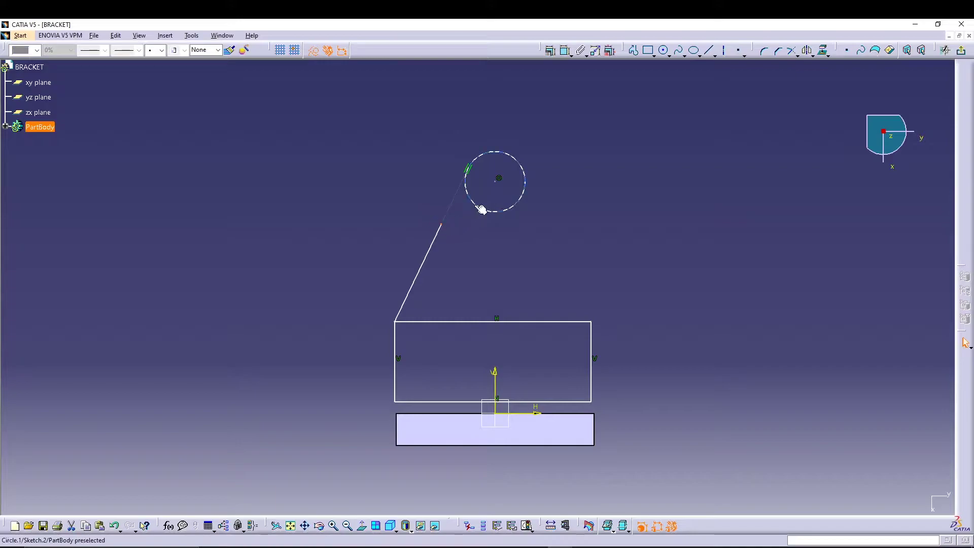
pyautogui.keyDown('ctrl'); pyautogui.click(477, 210); pyautogui.keyUp('ctrl')
pyautogui.click(550, 50)
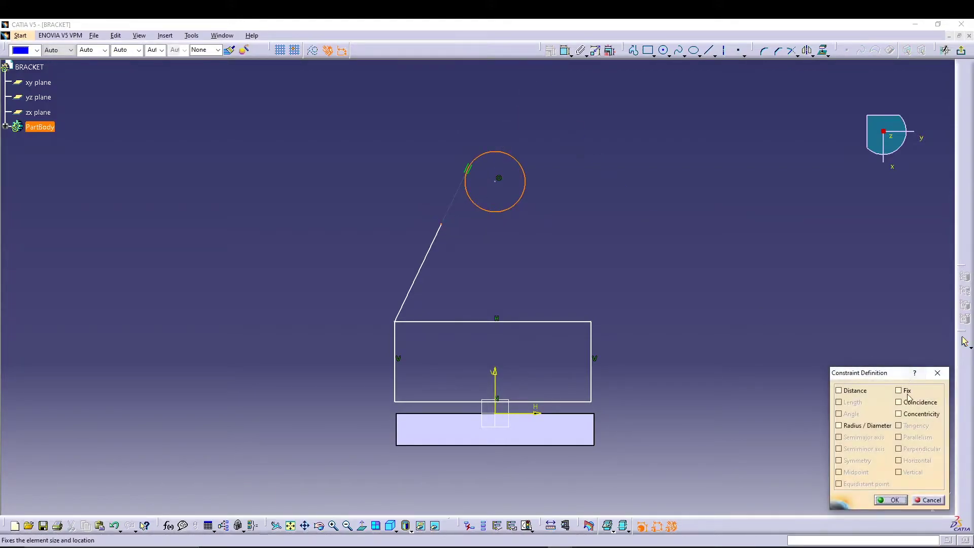
pyautogui.click(898, 402)
pyautogui.click(888, 501)
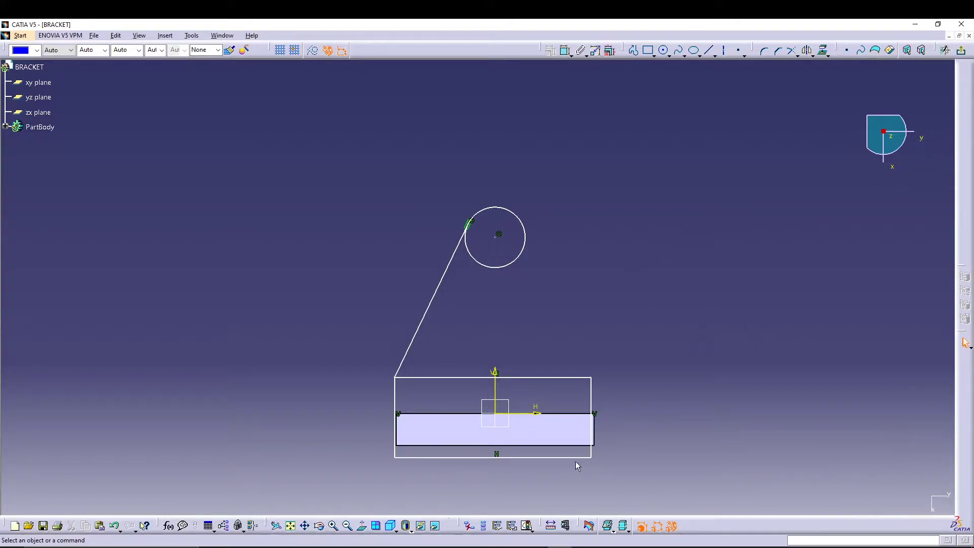
# - Make the rectangle's bottom coincide with the base's top edge, then select both vertical sides
pyautogui.moveTo(553, 456); pyautogui.dragTo(556, 402)
pyautogui.keyDown('ctrl'); pyautogui.click(557, 414); pyautogui.keyUp('ctrl')
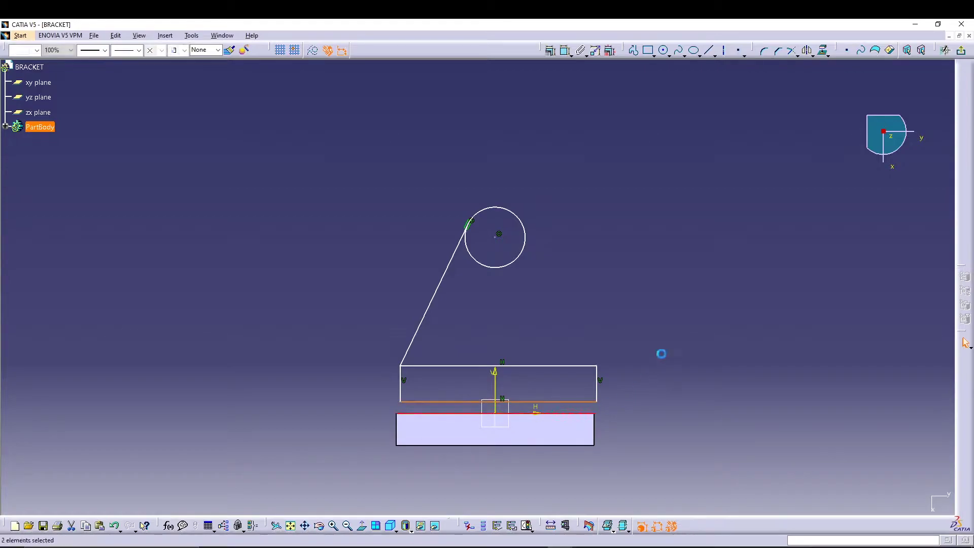
pyautogui.click(549, 50)
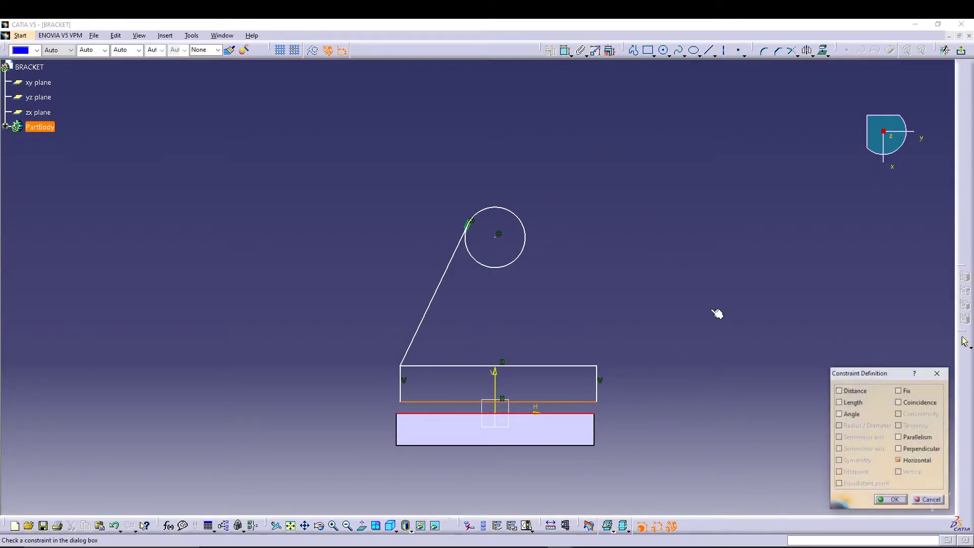
pyautogui.click(913, 402)
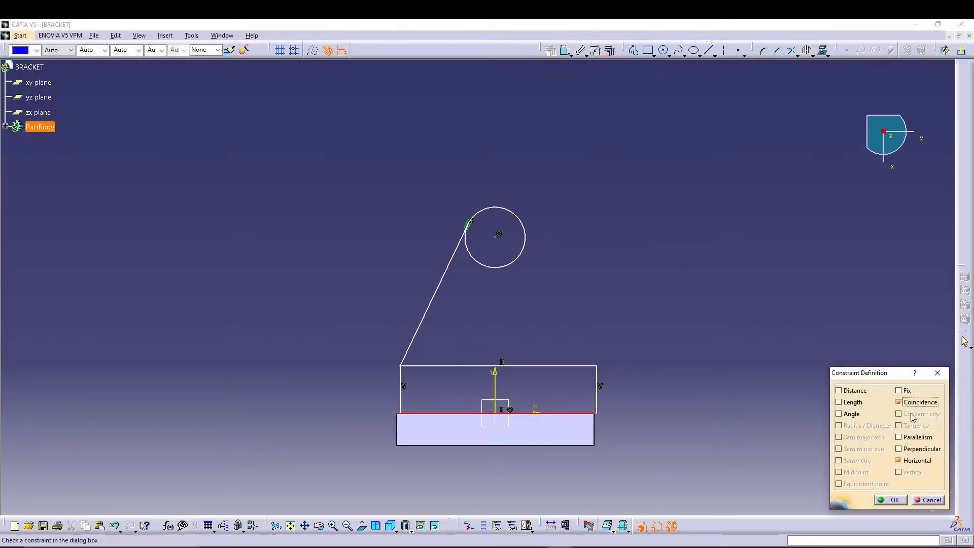
pyautogui.click(893, 499)
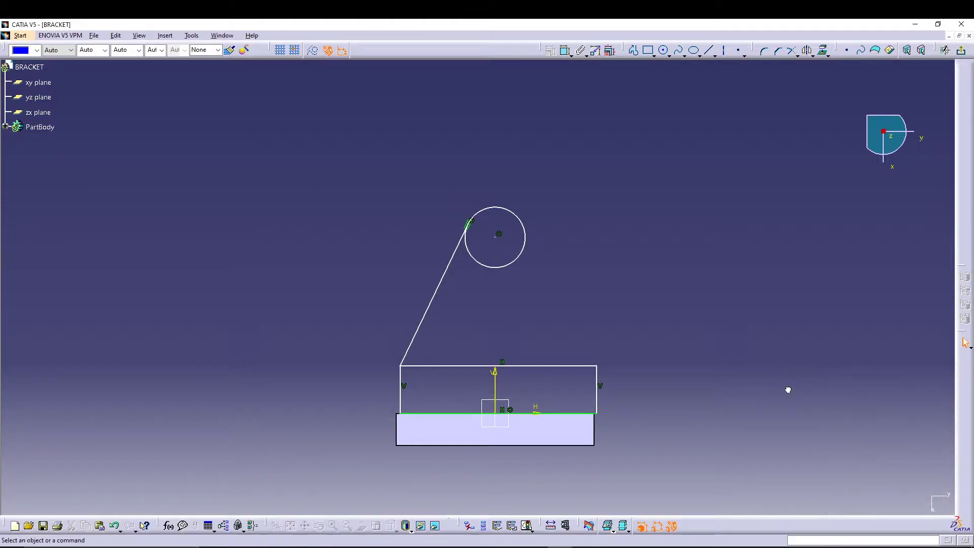
pyautogui.click(401, 392)
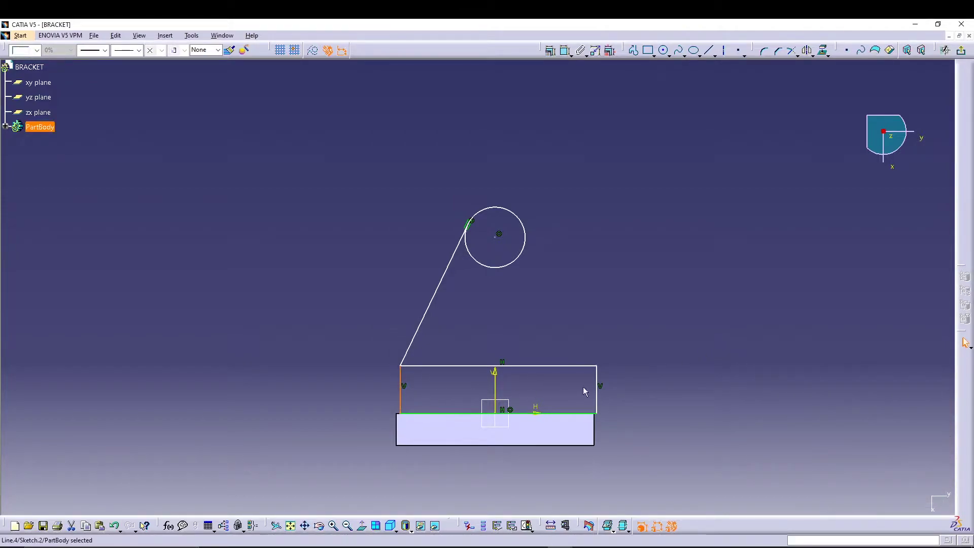
pyautogui.keyDown('ctrl'); pyautogui.click(597, 378); pyautogui.keyUp('ctrl')
# - Make the rectangle's vertical sides symmetric about the vertical axis
pyautogui.click(564, 51)
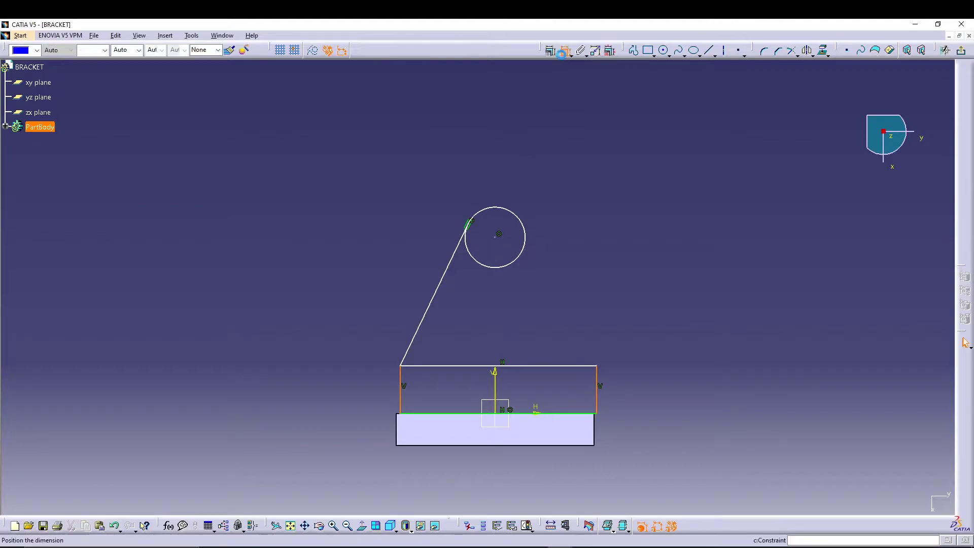
pyautogui.rightClick(682, 231)
pyautogui.click(727, 331)
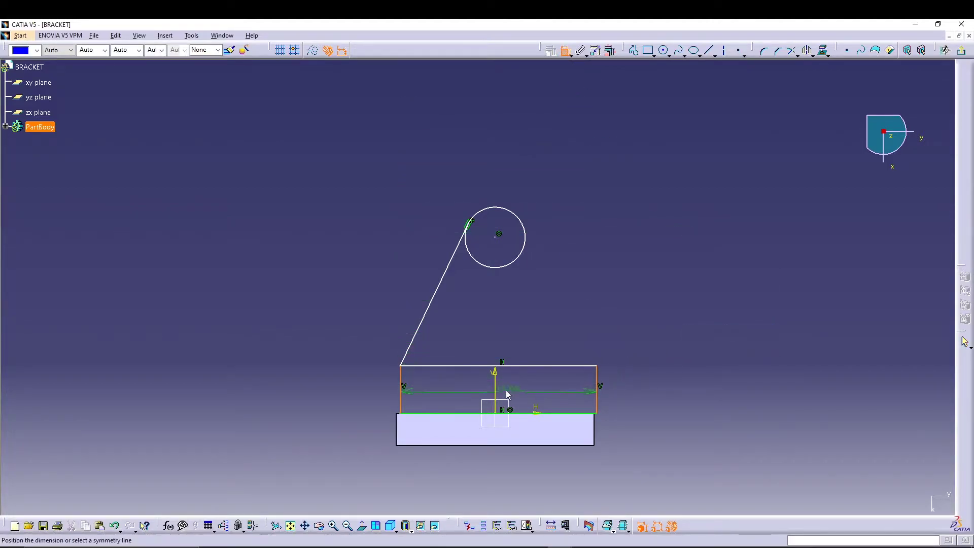
pyautogui.click(495, 375)
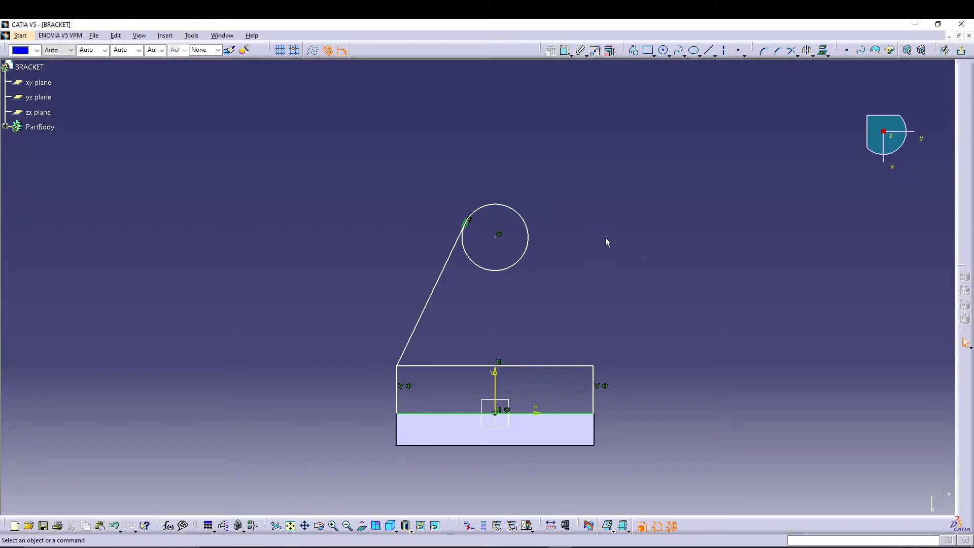
# - Mirror the slanted arm line across the vertical axis
pyautogui.click(440, 282)
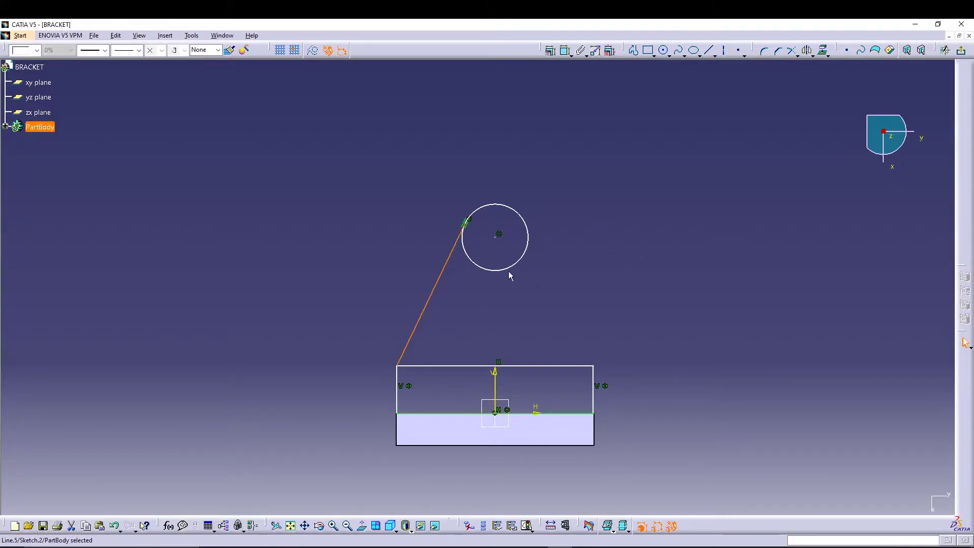
pyautogui.click(807, 50)
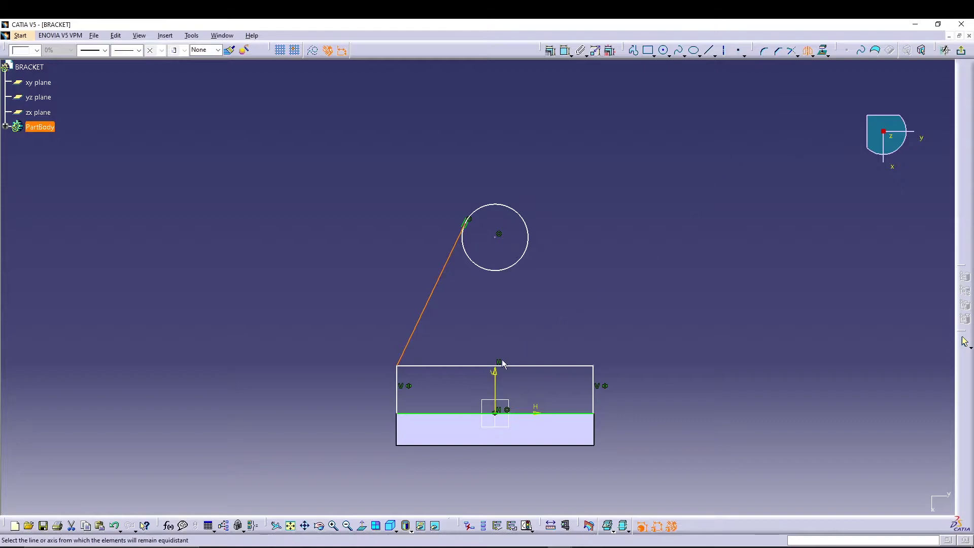
pyautogui.click(495, 376)
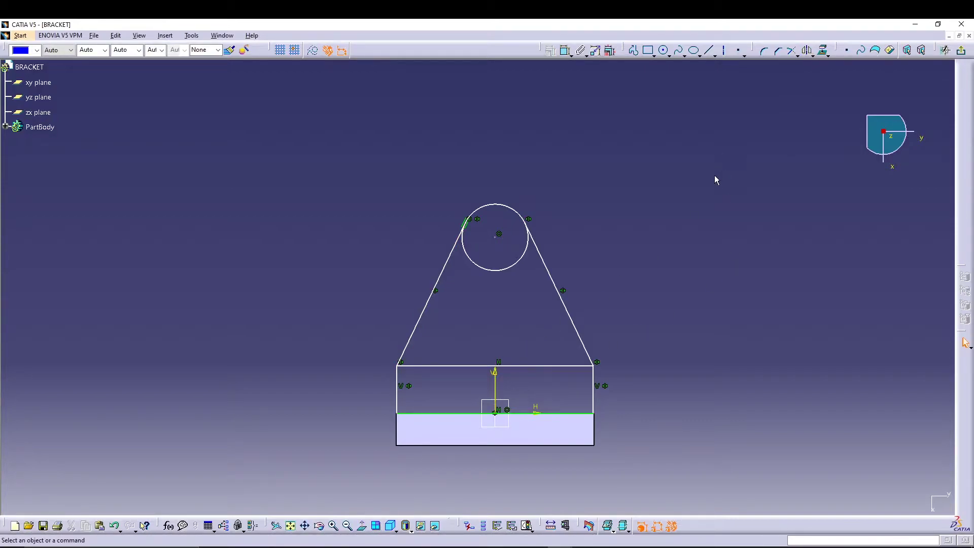
# - Dimension the circle's diameter and set it to 40
pyautogui.click(564, 50)
pyautogui.click(518, 262)
pyautogui.click(528, 185)
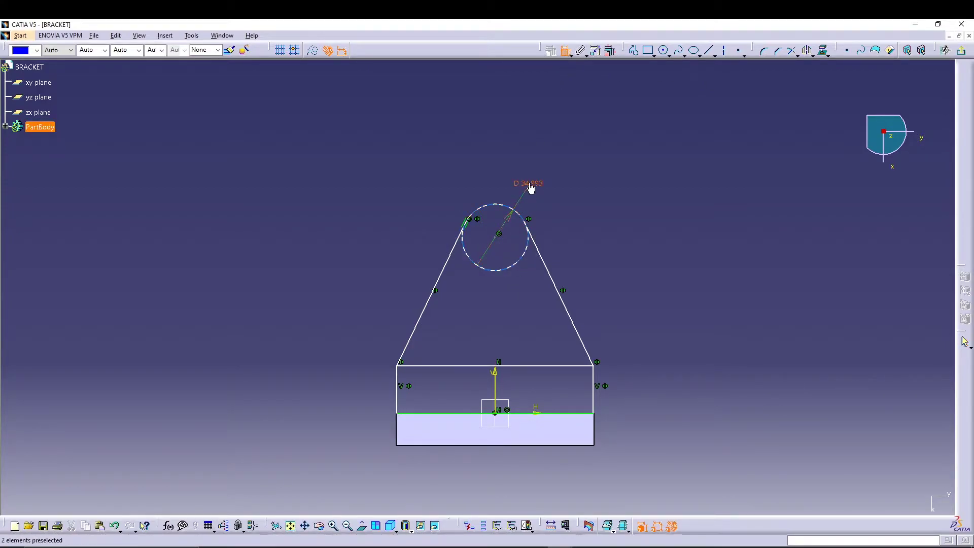
pyautogui.doubleClick(530, 186)
pyautogui.write('40')
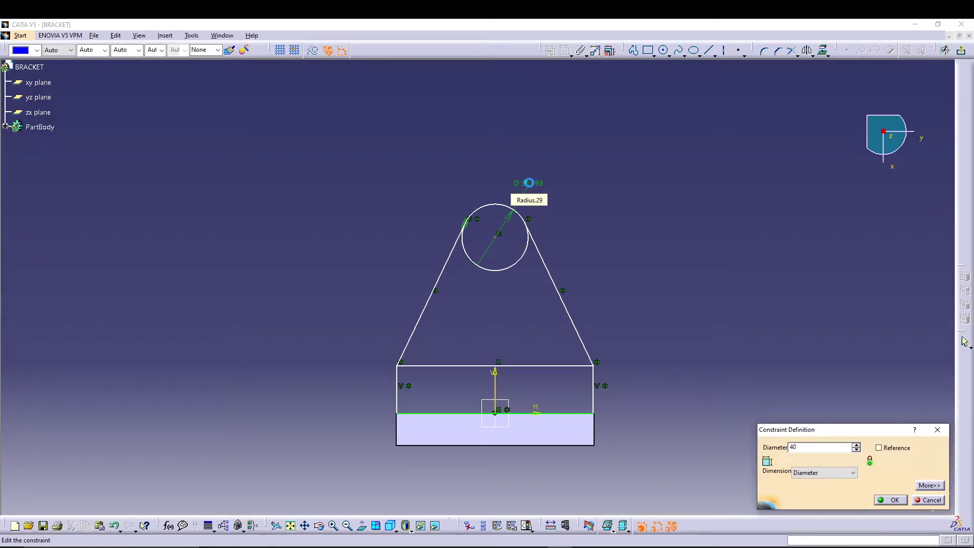
pyautogui.press('Return')
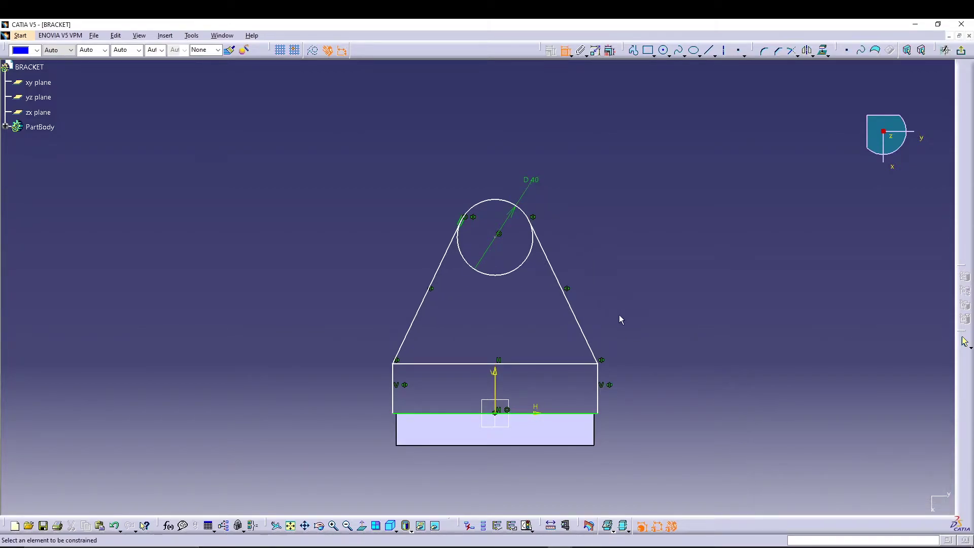
# - Dimension the circle centre to the bottom line and set it to 120
pyautogui.click(498, 237)
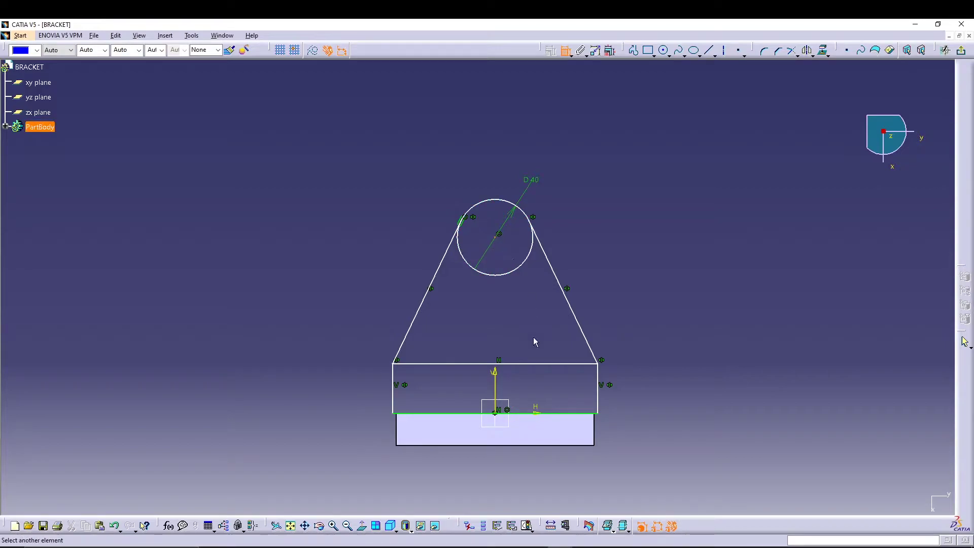
pyautogui.click(582, 413)
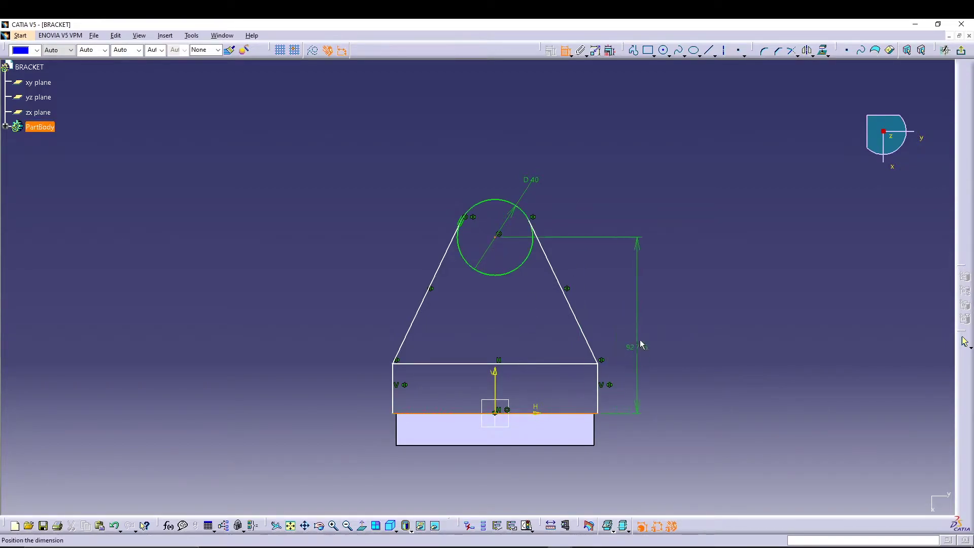
pyautogui.click(643, 331)
pyautogui.doubleClick(643, 329)
pyautogui.write('120')
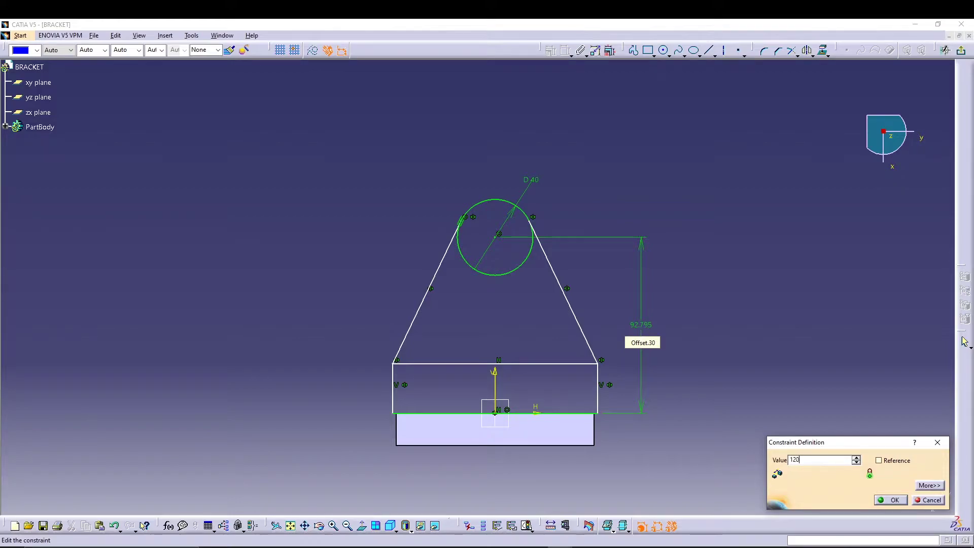
pyautogui.press('Return')
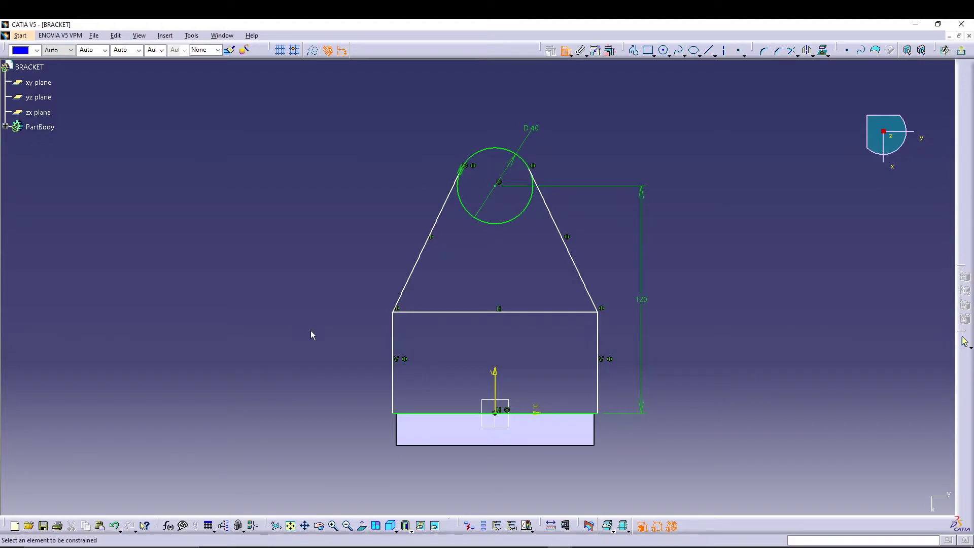
# - Dimension the rectangle's width between its left and right sides and set it to 110
pyautogui.click(393, 390)
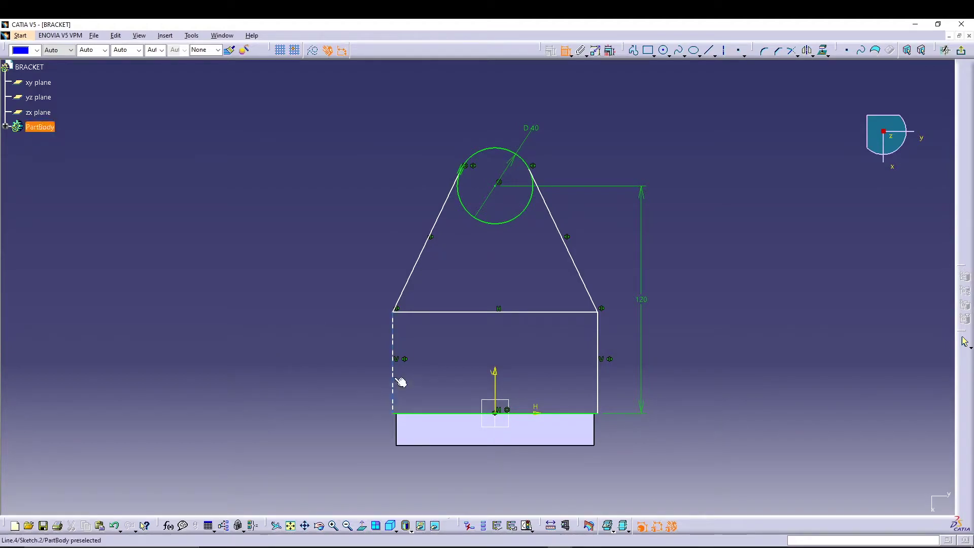
pyautogui.click(598, 346)
pyautogui.doubleClick(517, 463)
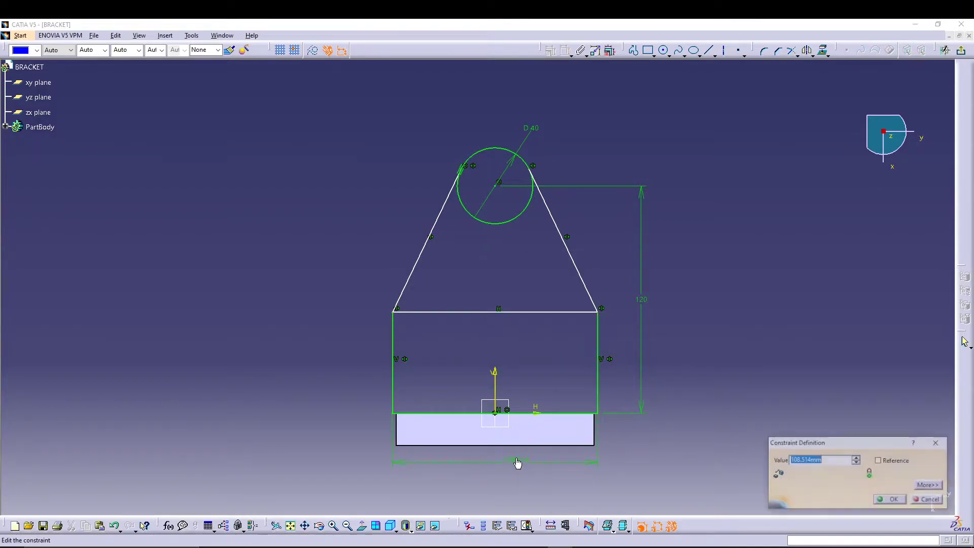
pyautogui.write('100')
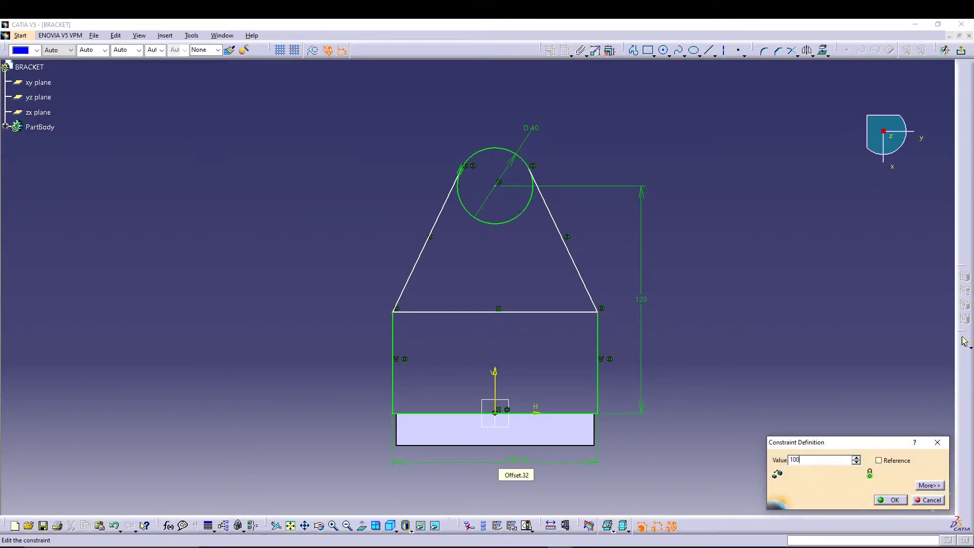
pyautogui.press('Return')
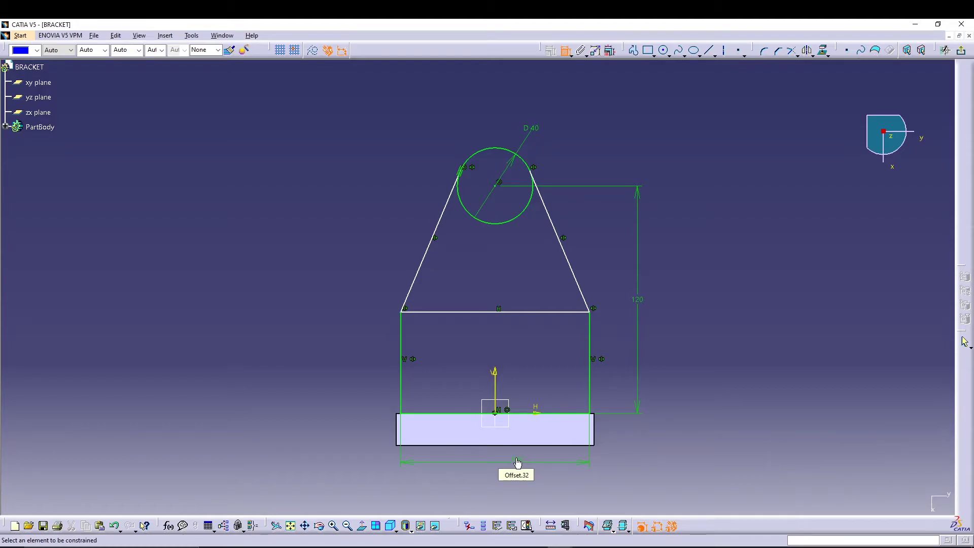
pyautogui.doubleClick(517, 462)
pyautogui.write('110')
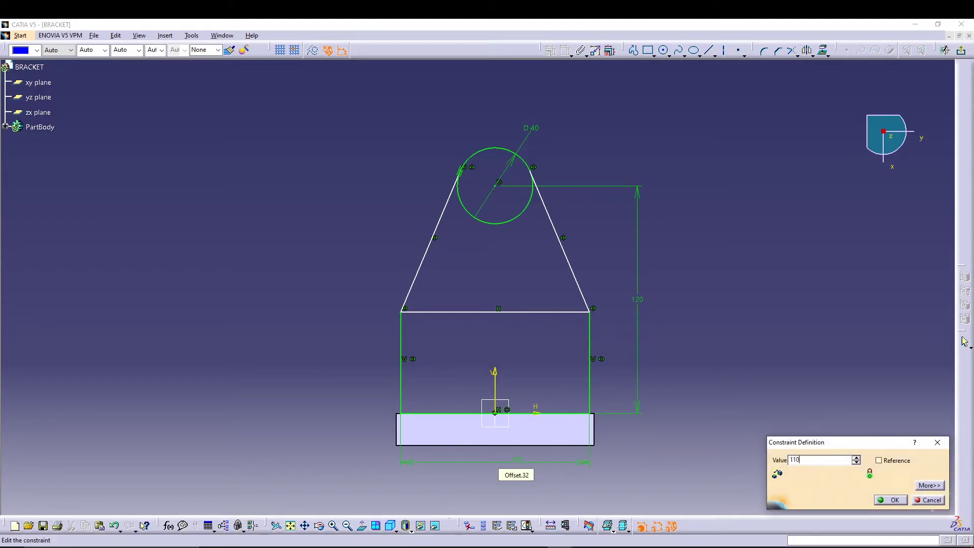
pyautogui.press('Return')
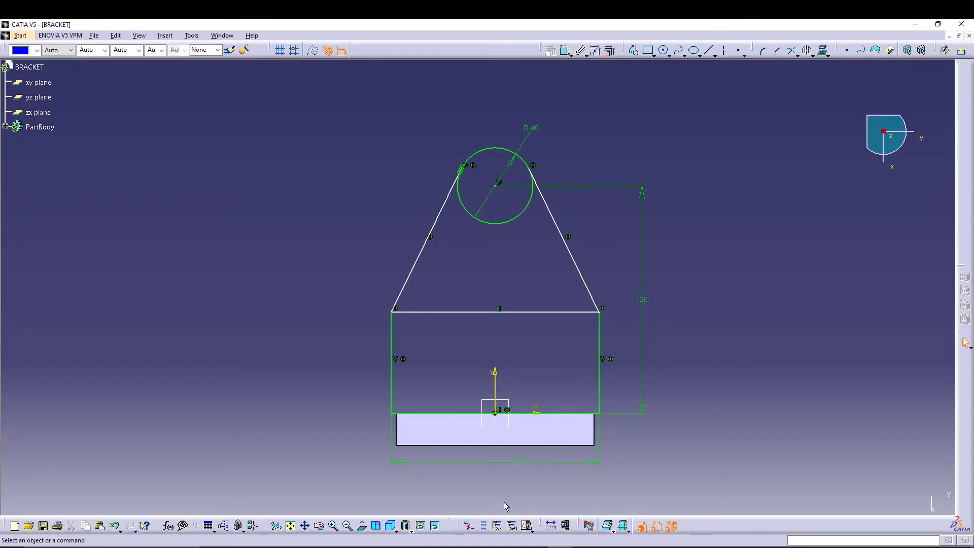
# - Make the sketch's left side coincident with the base block's left edge
pyautogui.click(519, 461)
pyautogui.press('Escape')
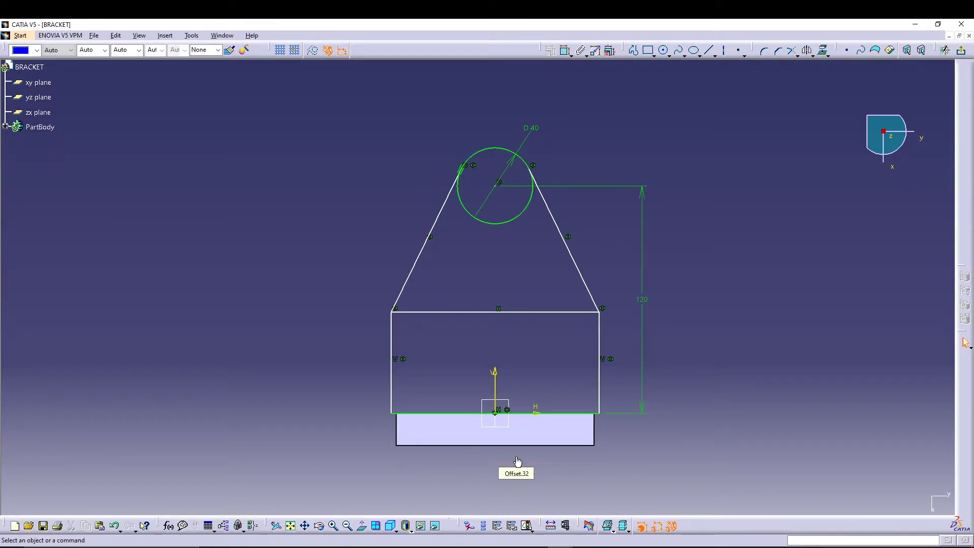
pyautogui.click(391, 377)
pyautogui.keyDown('ctrl'); pyautogui.click(397, 430); pyautogui.keyUp('ctrl')
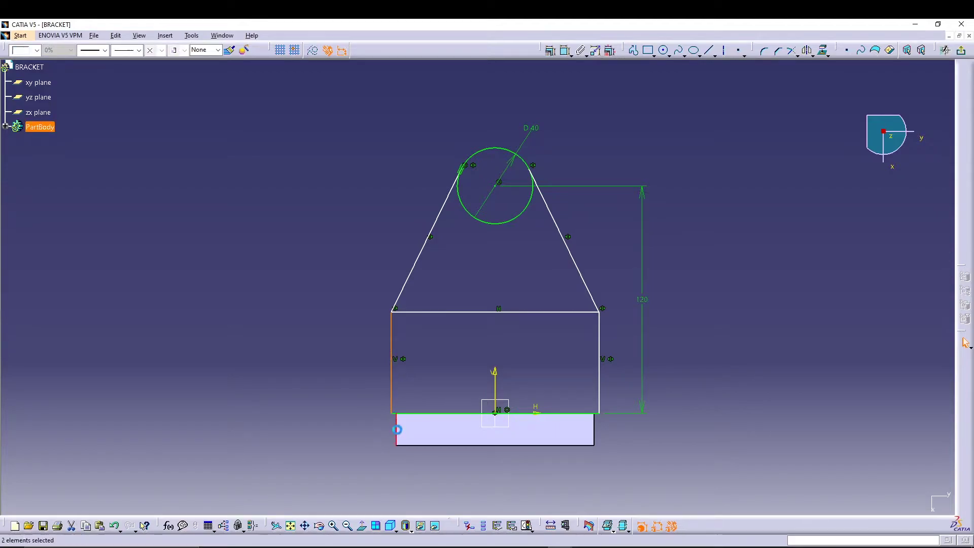
pyautogui.click(550, 50)
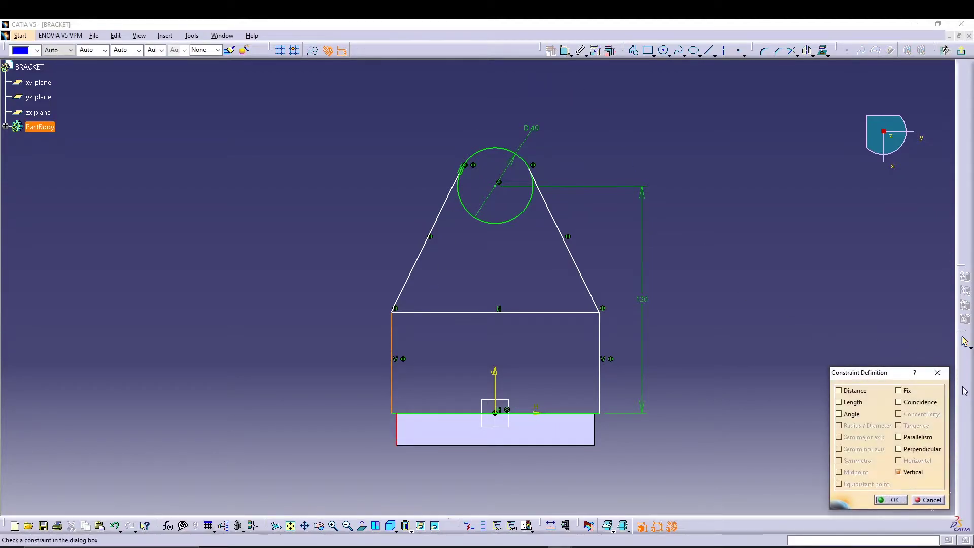
pyautogui.click(898, 402)
pyautogui.click(891, 500)
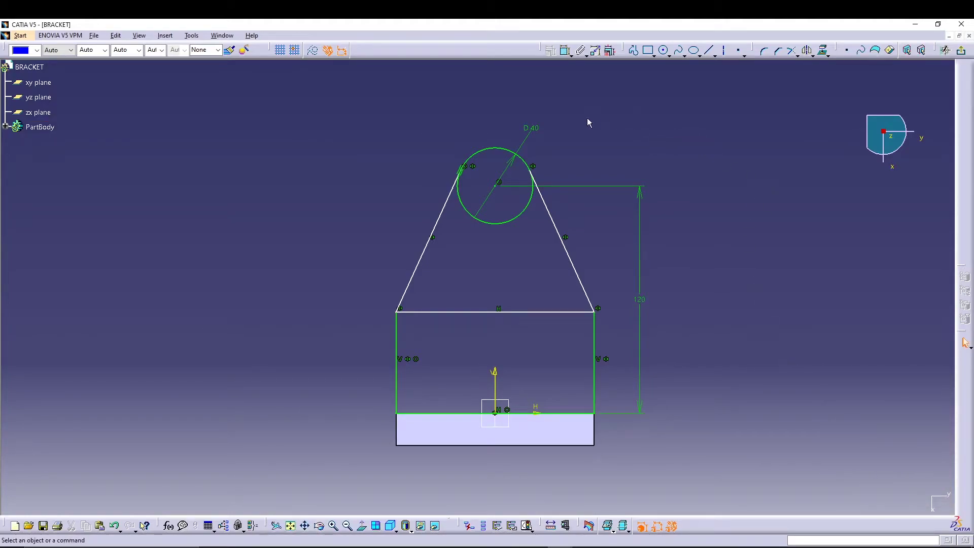
# - Dimension the left slanted line vertically and set its height to 75
pyautogui.click(565, 51)
pyautogui.click(435, 230)
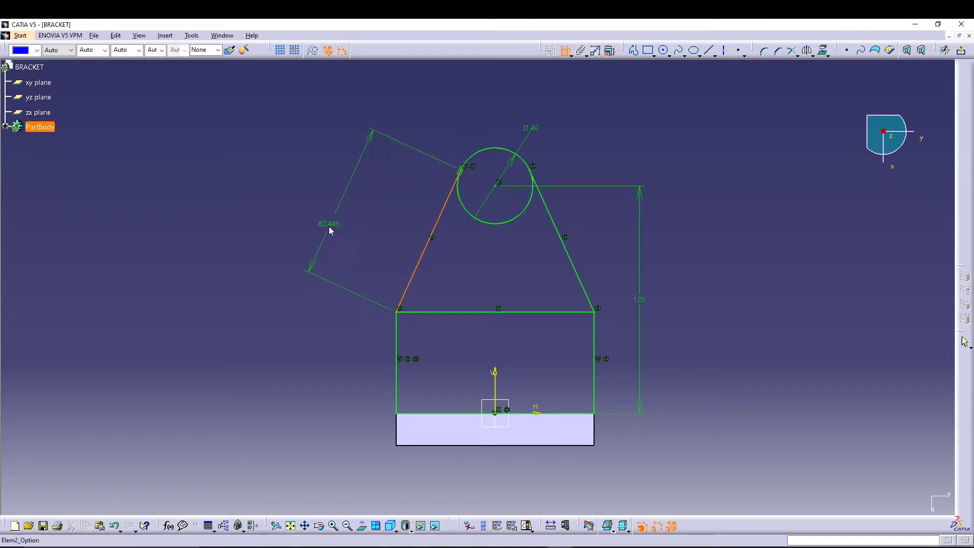
pyautogui.rightClick(330, 227)
pyautogui.click(377, 267)
pyautogui.click(337, 231)
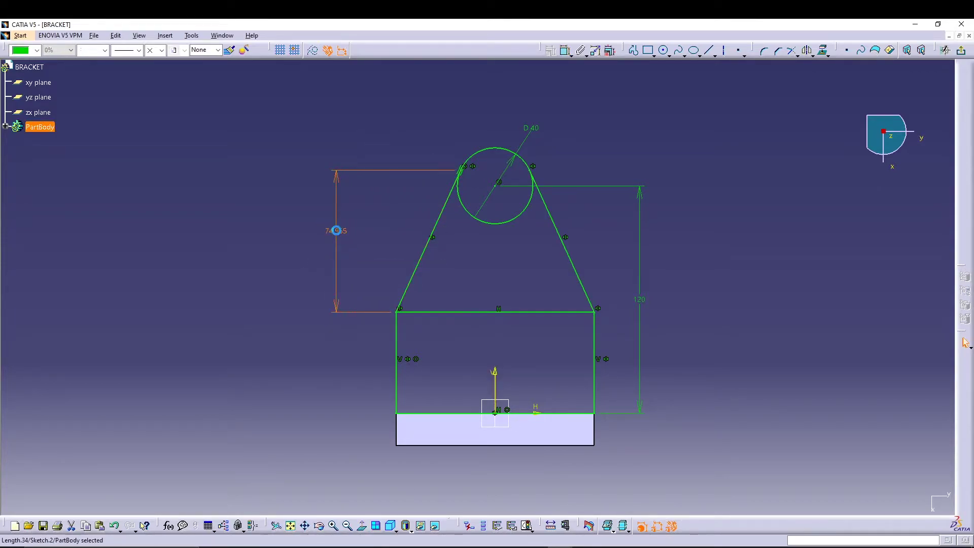
pyautogui.doubleClick(338, 235)
pyautogui.write('75')
pyautogui.press('Return')
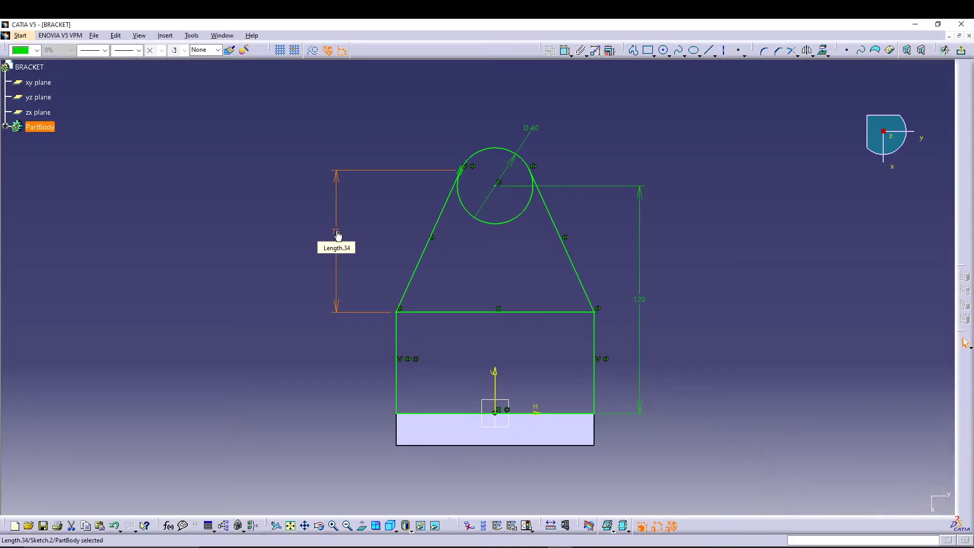
pyautogui.click(771, 237)
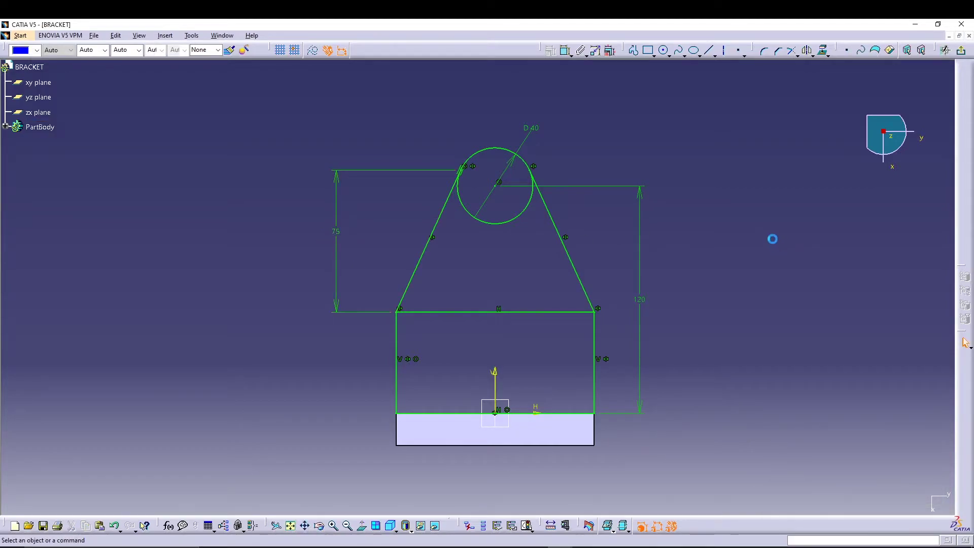
# - Draw a horizontal axis from the left slanted line's upper tangent point across the circle
pyautogui.click(724, 53)
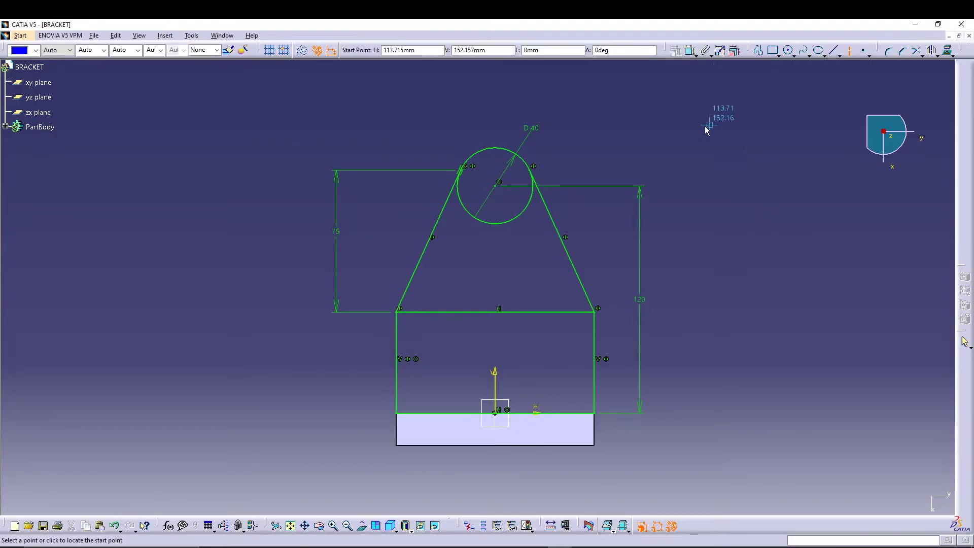
pyautogui.click(464, 170)
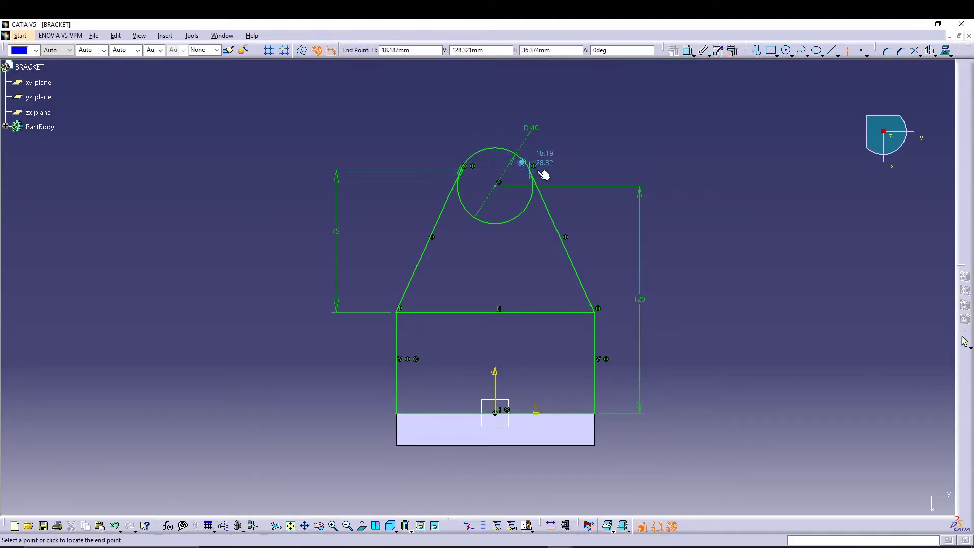
pyautogui.click(616, 171)
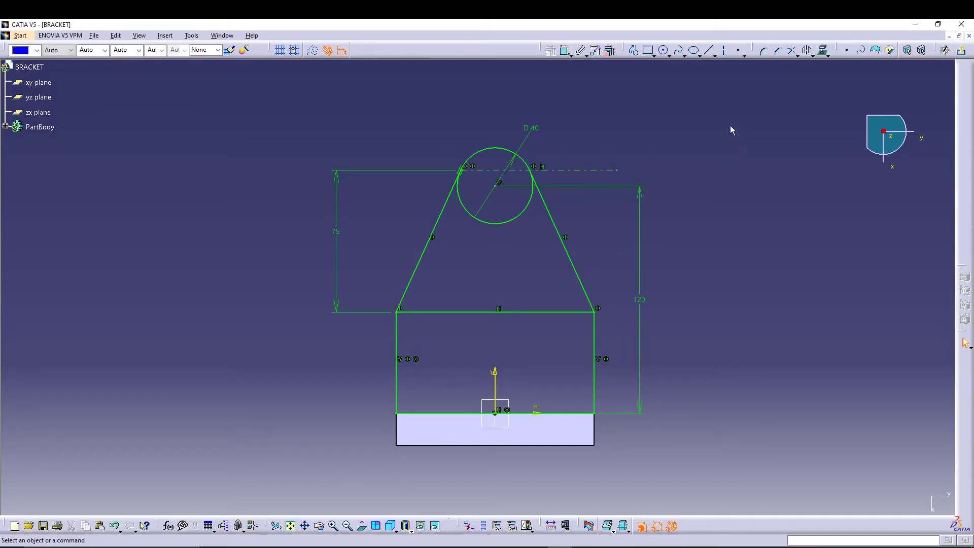
# - Quick Trim the circle's upper arc and the line between trapezoid and rectangle
pyautogui.click(797, 55)
pyautogui.click(808, 103)
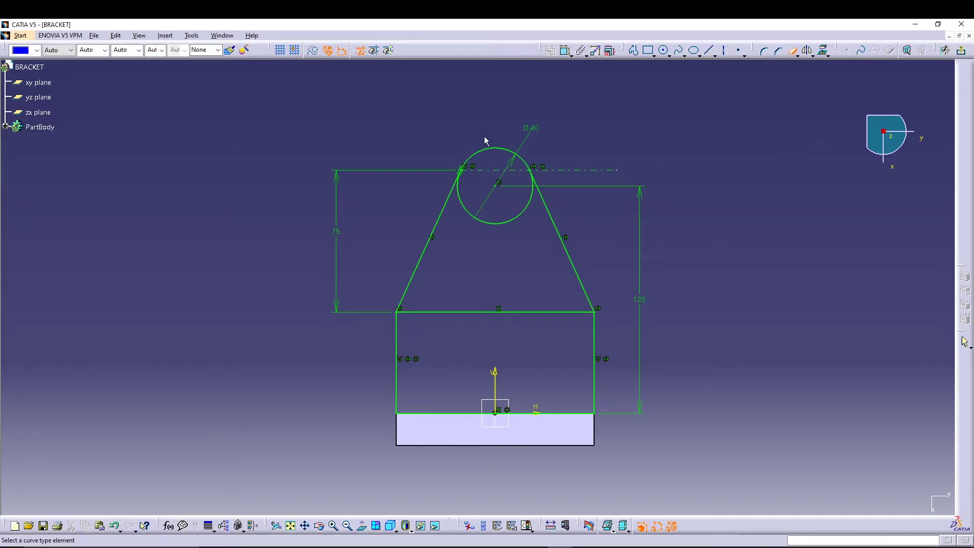
pyautogui.click(494, 150)
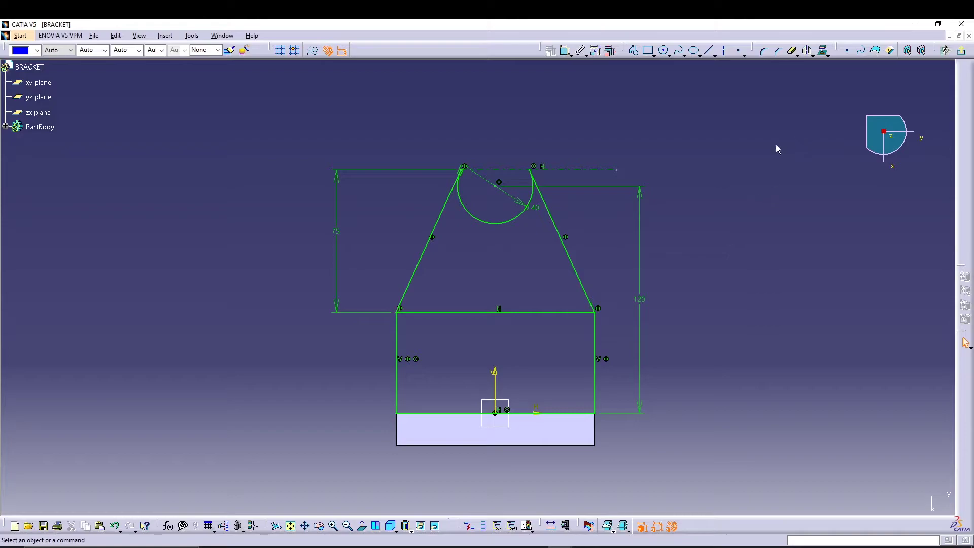
pyautogui.click(792, 50)
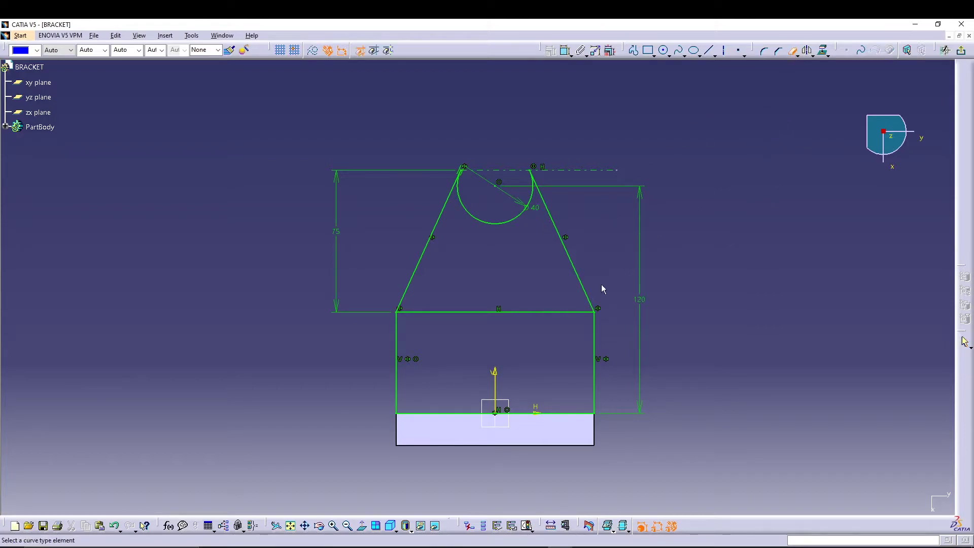
pyautogui.click(549, 313)
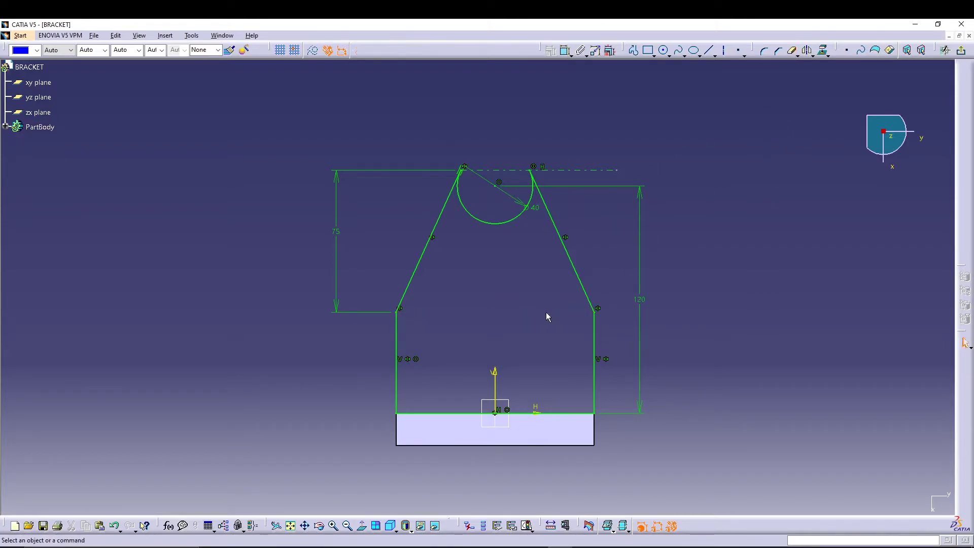
# - Exit the sketch and change Sketch.2's support to Pad.1's top face
pyautogui.click(960, 50)
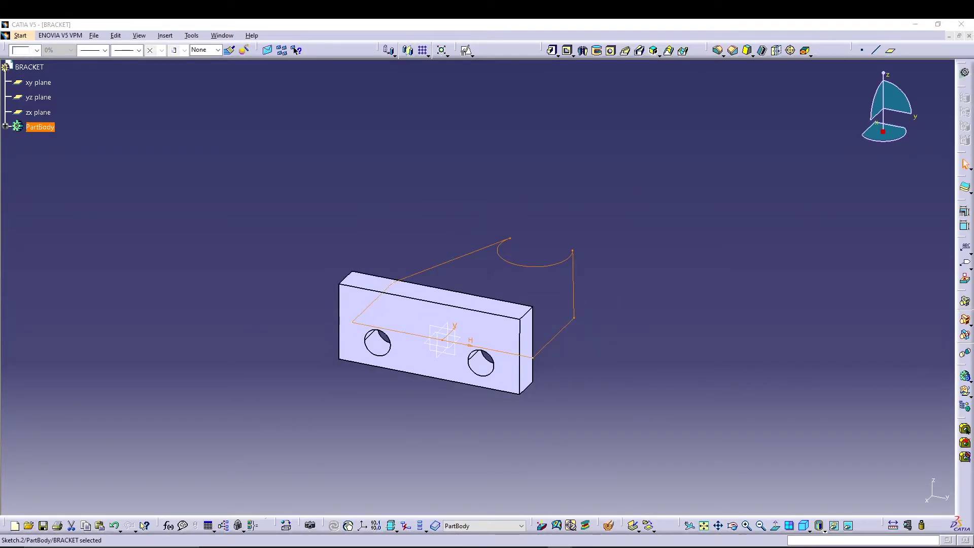
pyautogui.moveTo(355, 378); pyautogui.dragTo(325, 378, button='middle')
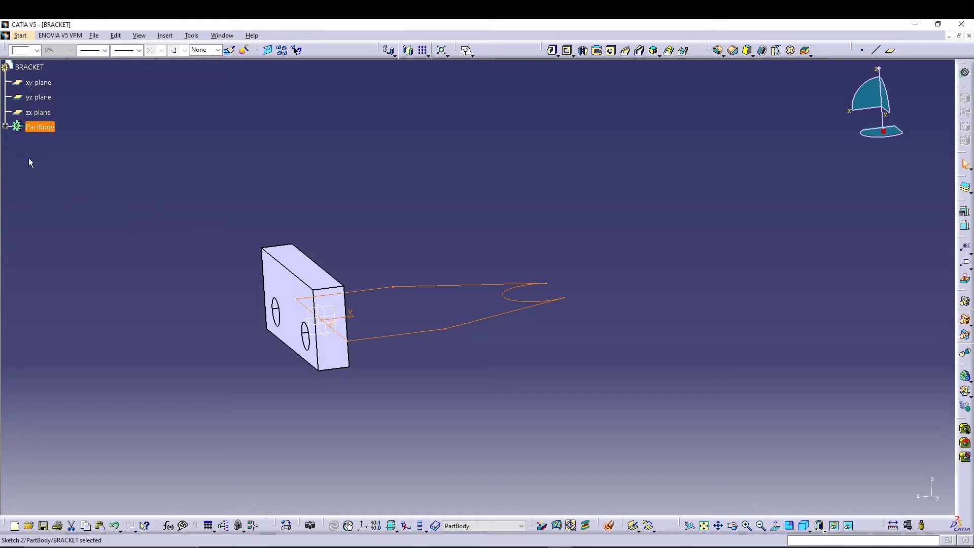
pyautogui.click(5, 126)
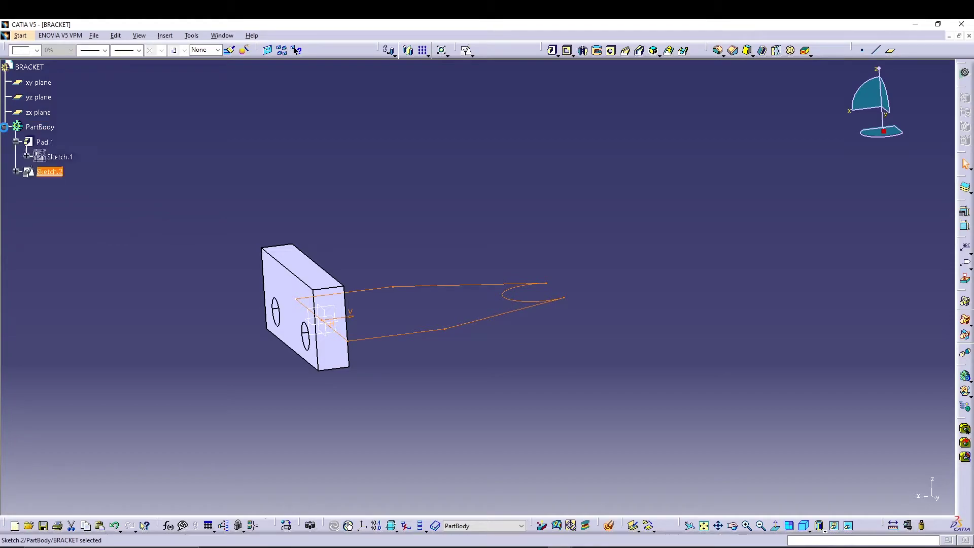
pyautogui.rightClick(49, 172)
pyautogui.moveTo(116, 368)
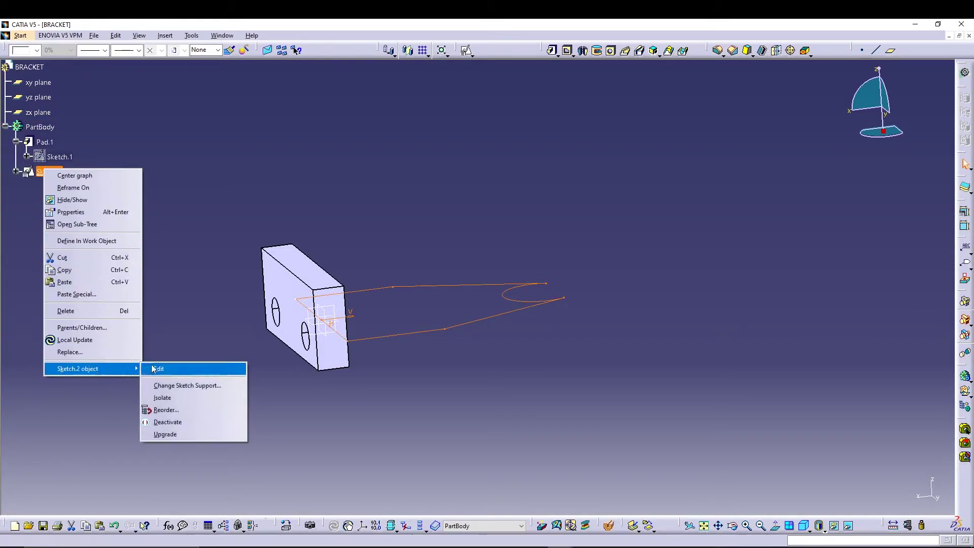
pyautogui.click(195, 385)
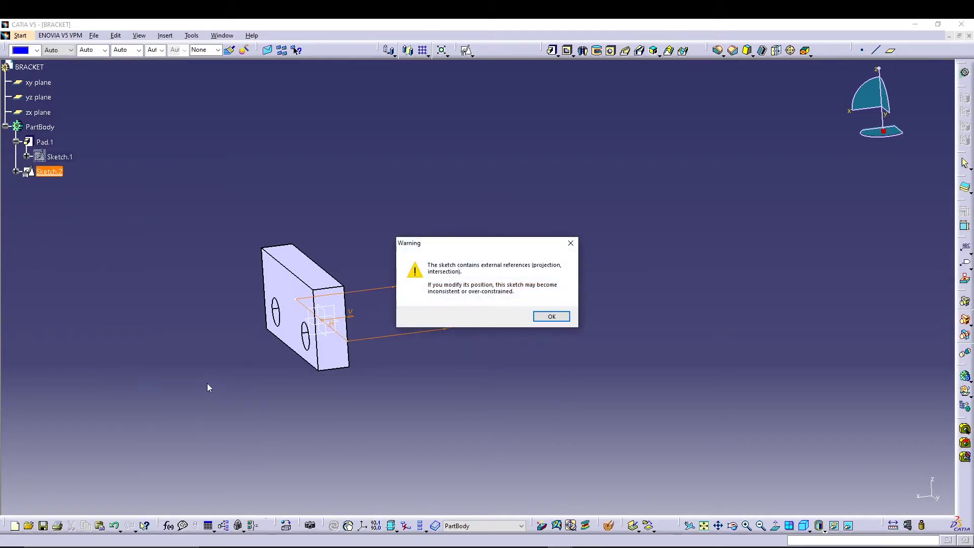
pyautogui.click(551, 317)
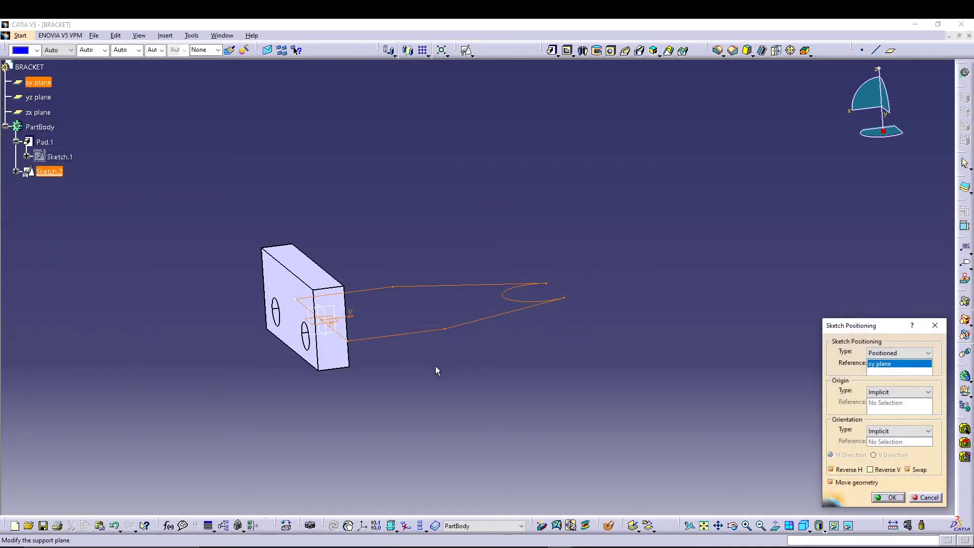
pyautogui.click(319, 280)
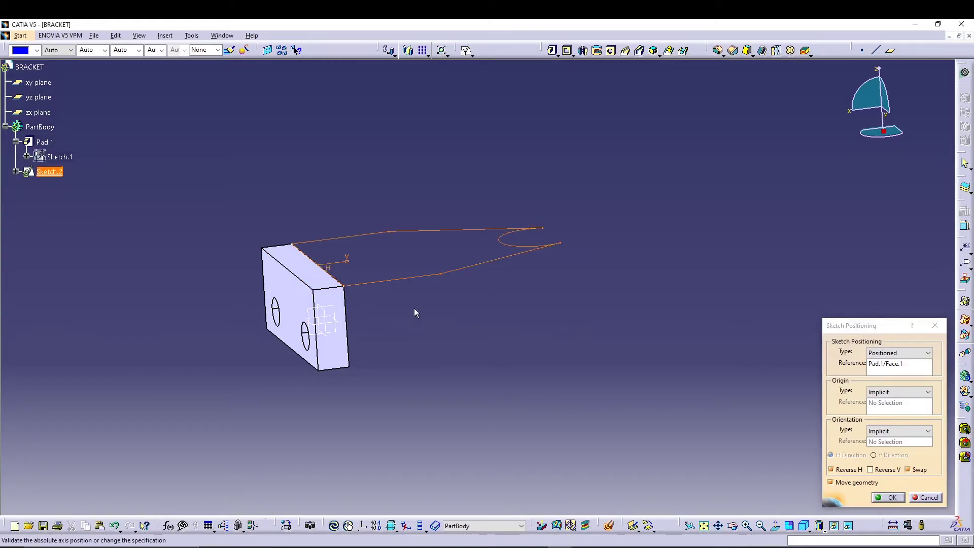
pyautogui.click(886, 500)
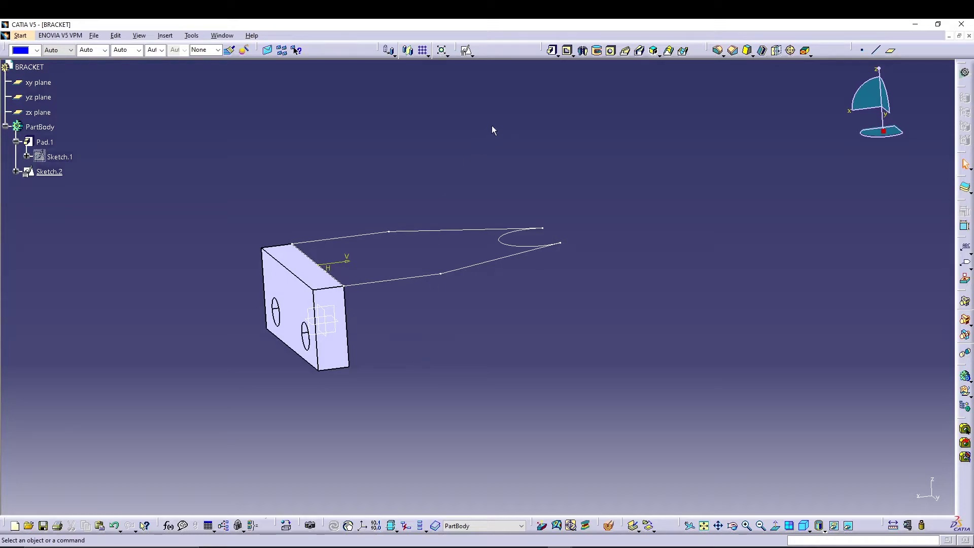
# - Pad Sketch.2 by 15 mm in the reversed direction to form the arm
pyautogui.click(45, 174)
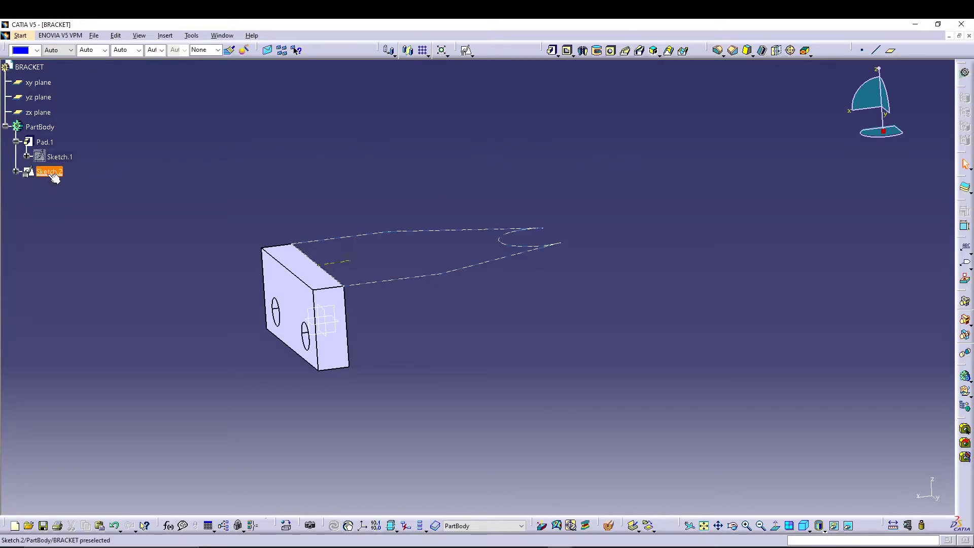
pyautogui.click(552, 50)
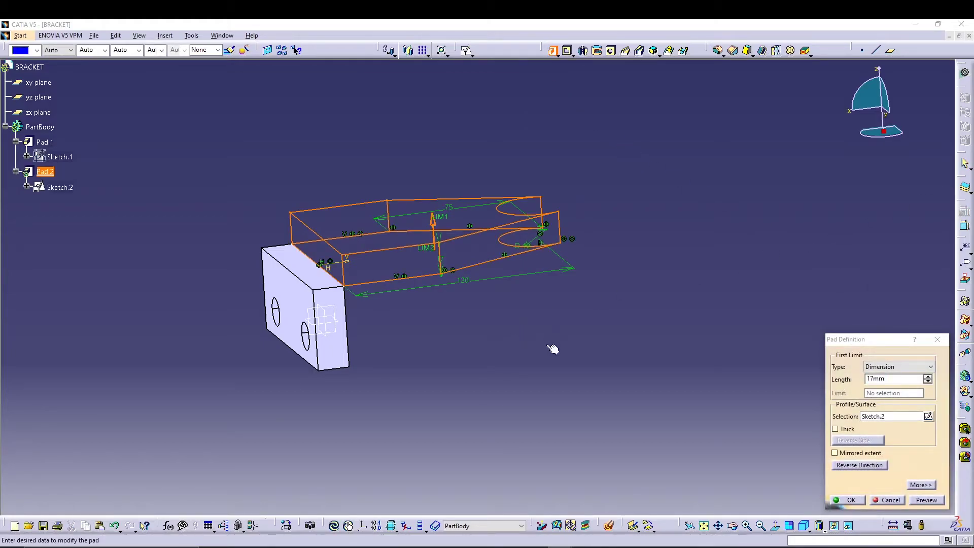
pyautogui.click(852, 384)
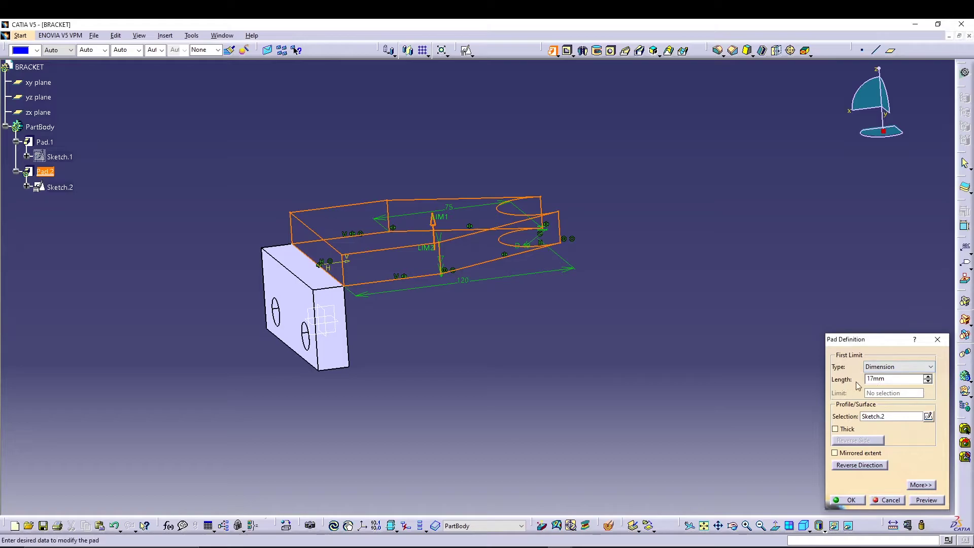
pyautogui.click(927, 382)
pyautogui.click(928, 382)
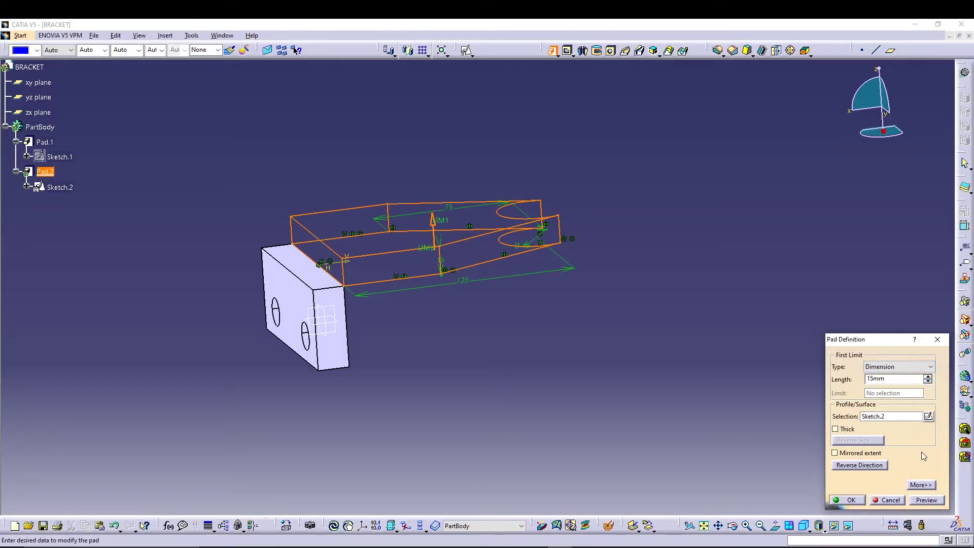
pyautogui.click(868, 465)
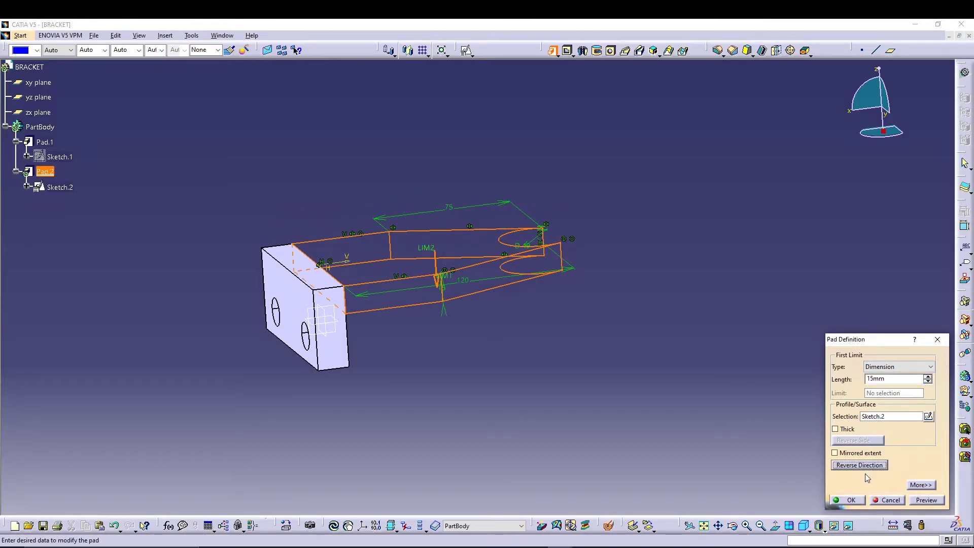
pyautogui.click(848, 500)
pyautogui.click(624, 406)
pyautogui.moveTo(581, 350); pyautogui.dragTo(506, 417, button='middle')
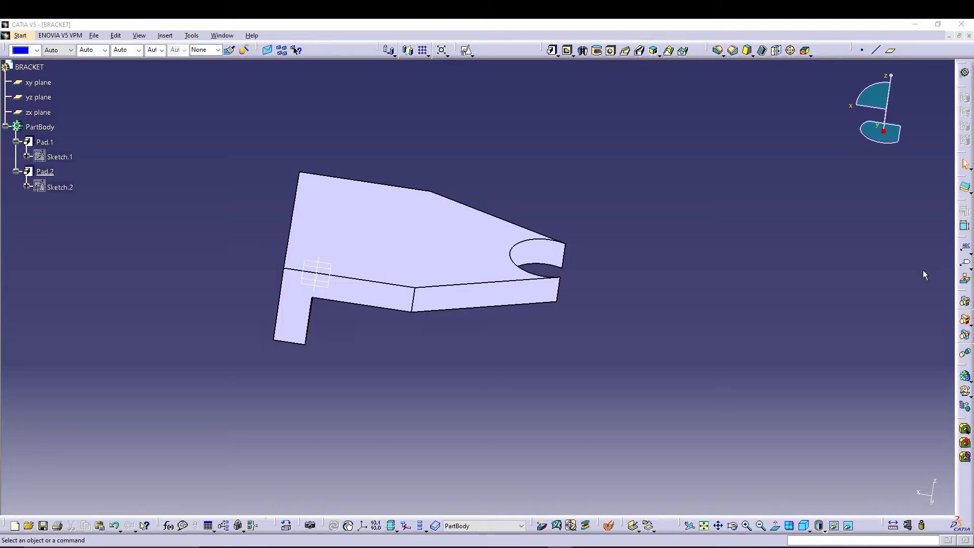
# - Start a sketch on the arm's top face and draw a circle coincident with the notch arc
pyautogui.click(465, 243)
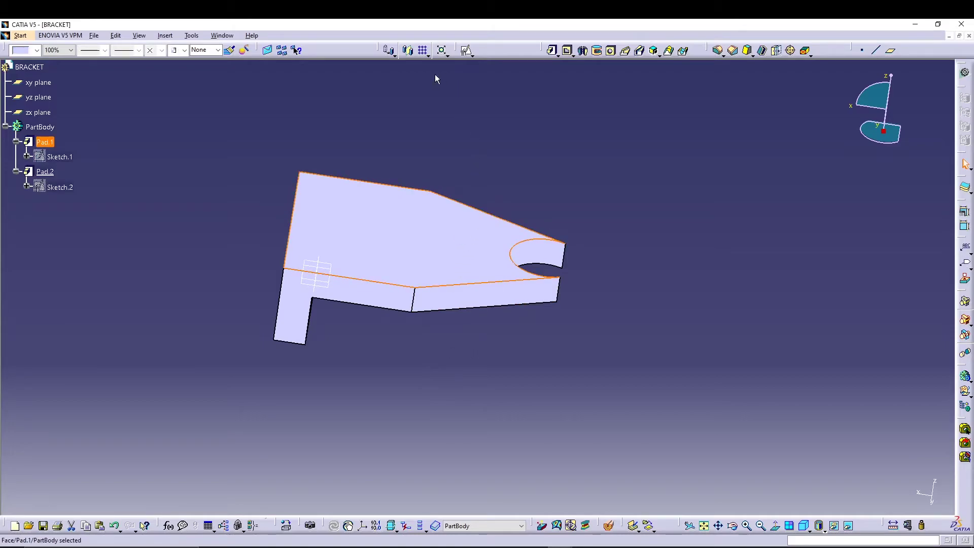
pyautogui.click(473, 54)
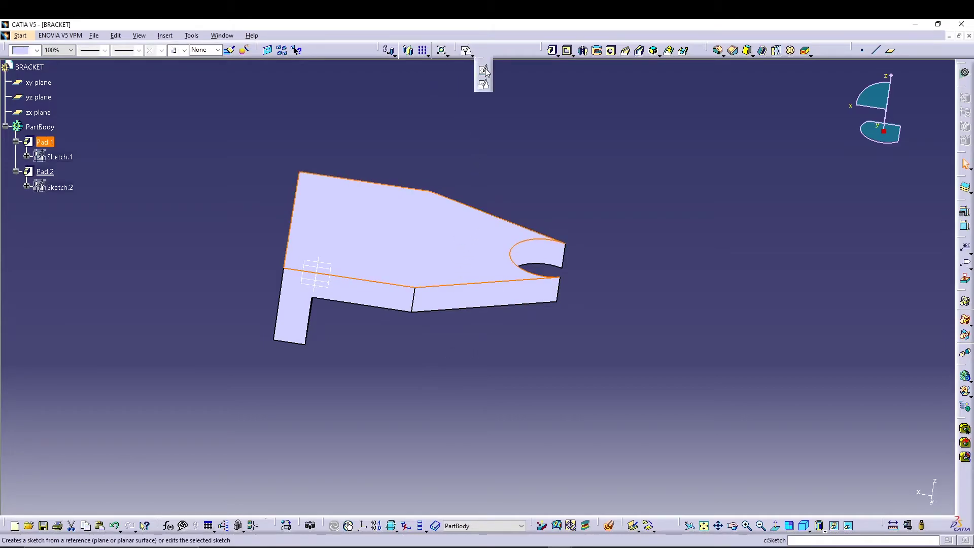
pyautogui.click(484, 70)
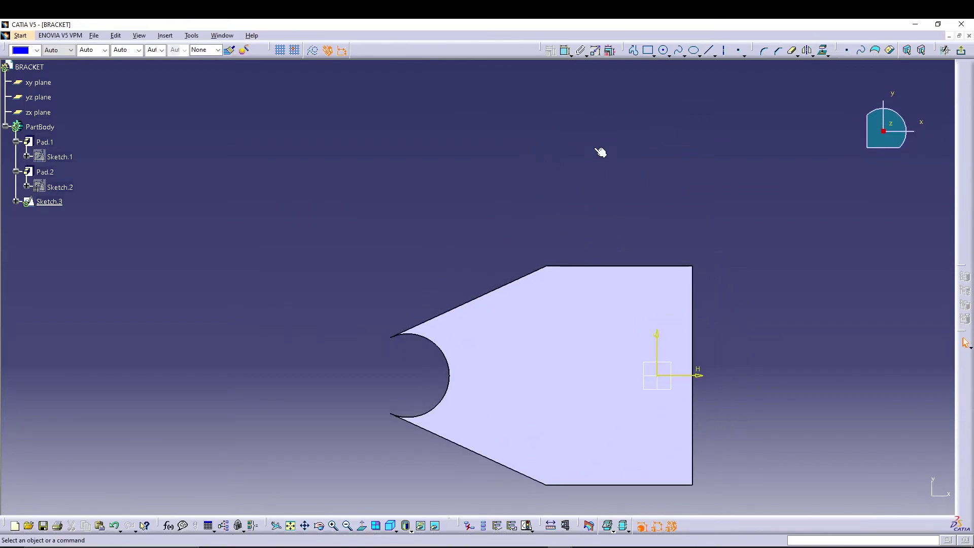
pyautogui.click(664, 51)
pyautogui.click(402, 378)
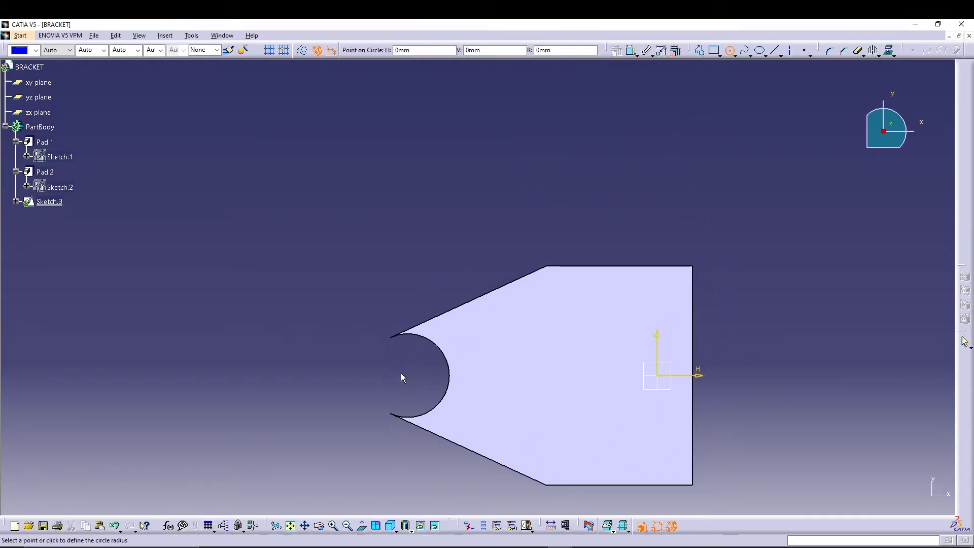
pyautogui.click(417, 361)
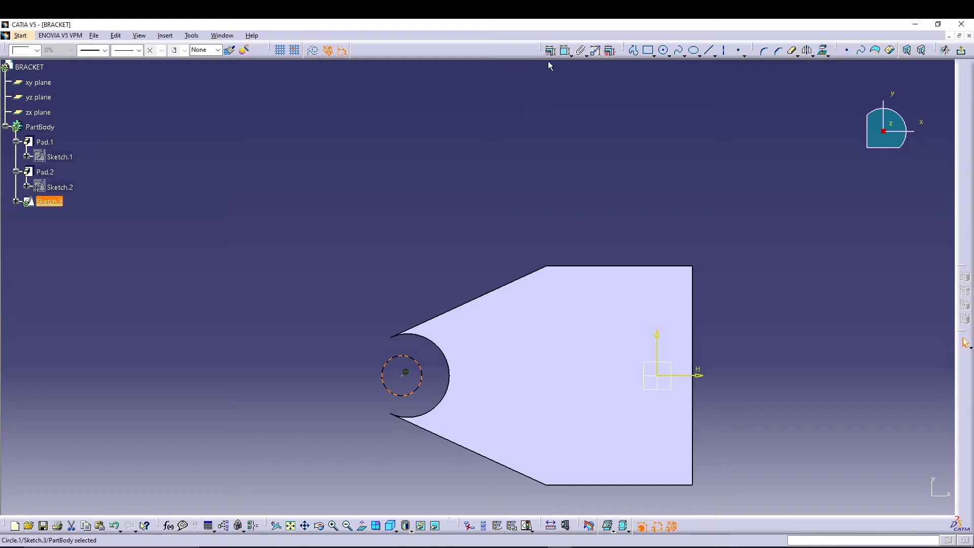
pyautogui.keyDown('ctrl'); pyautogui.click(428, 342); pyautogui.keyUp('ctrl')
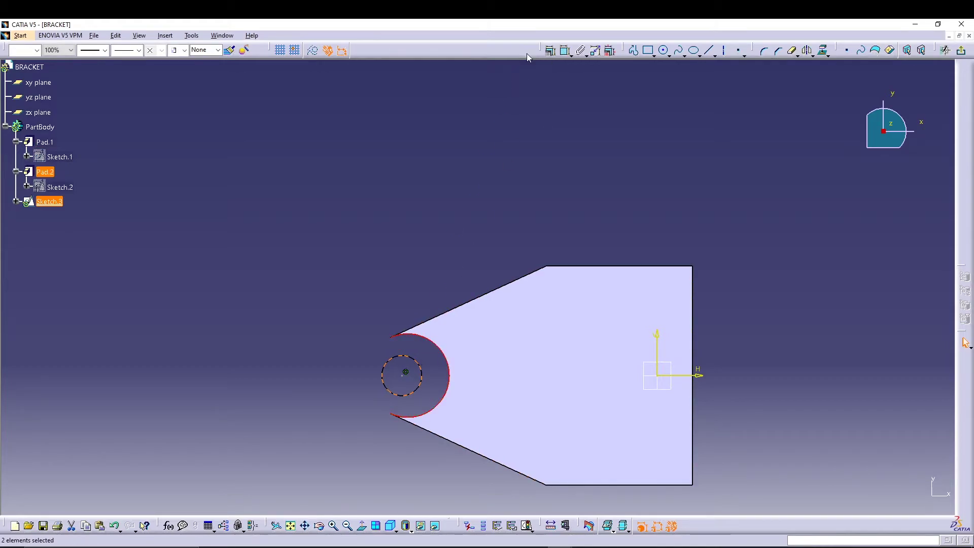
pyautogui.click(550, 50)
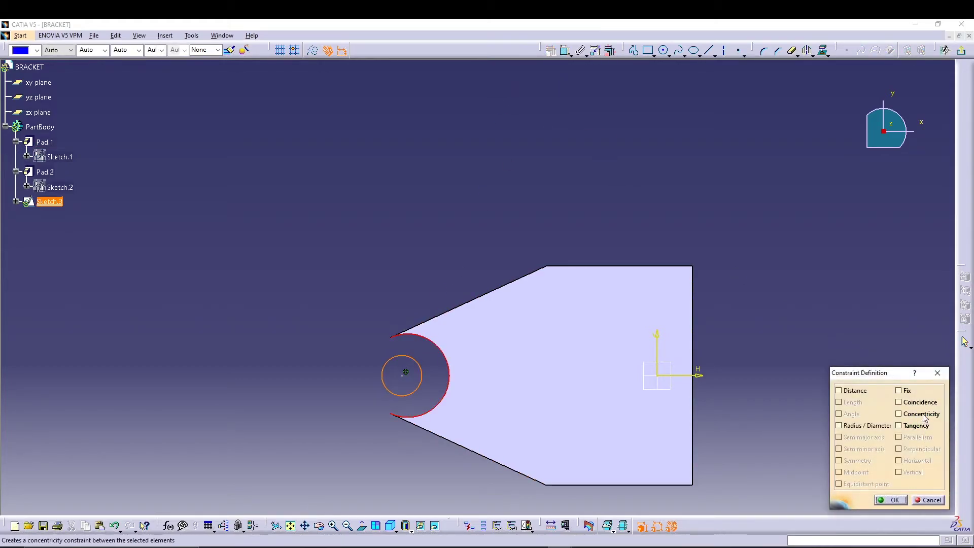
pyautogui.click(923, 403)
pyautogui.click(891, 499)
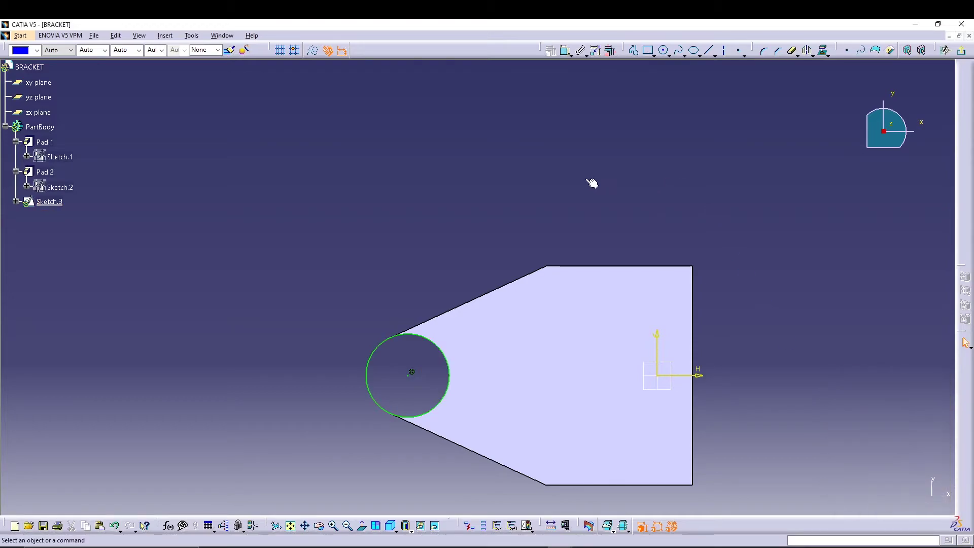
# - Offset the circle 5 mm inward to create the inner circle
pyautogui.click(395, 339)
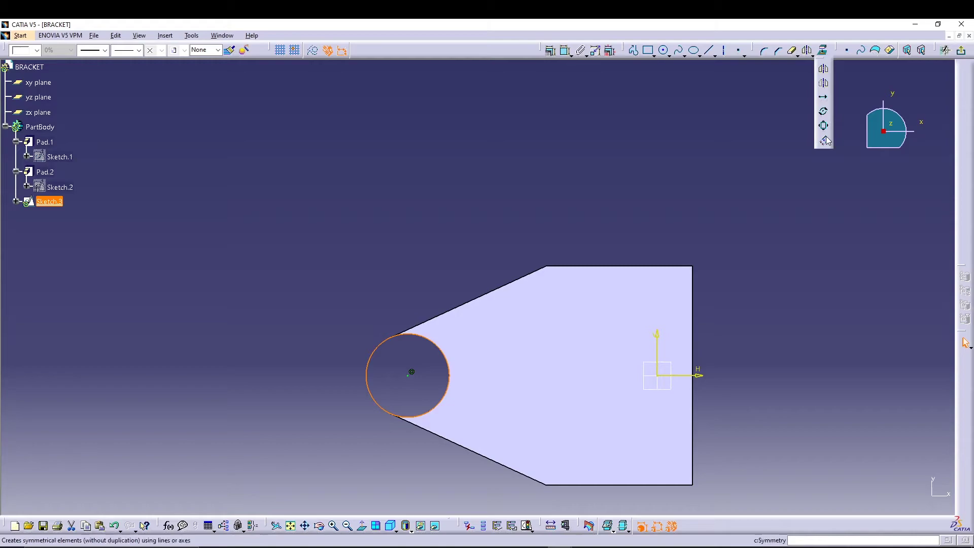
pyautogui.click(822, 139)
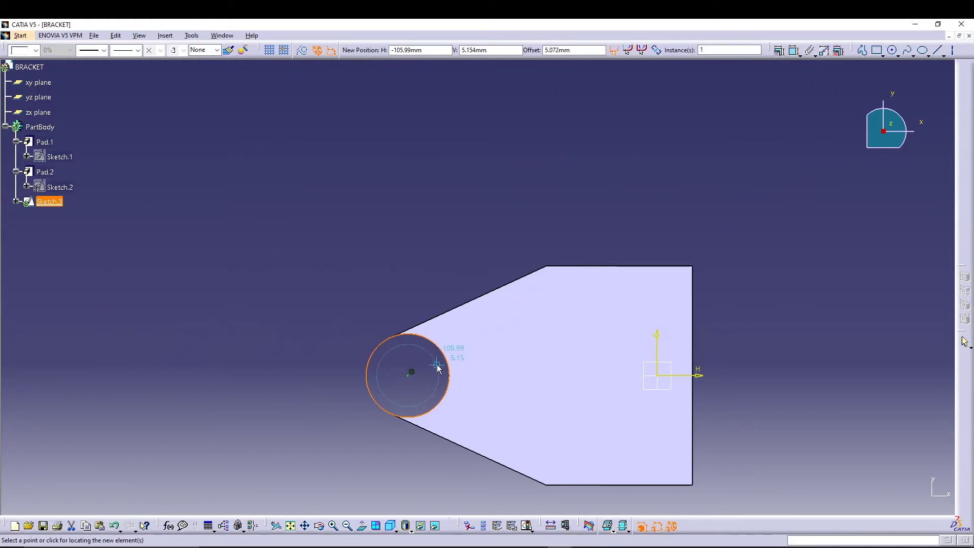
pyautogui.press('Tab')
pyautogui.press('Tab')
pyautogui.press('Tab')
pyautogui.write('5')
pyautogui.press('Return')
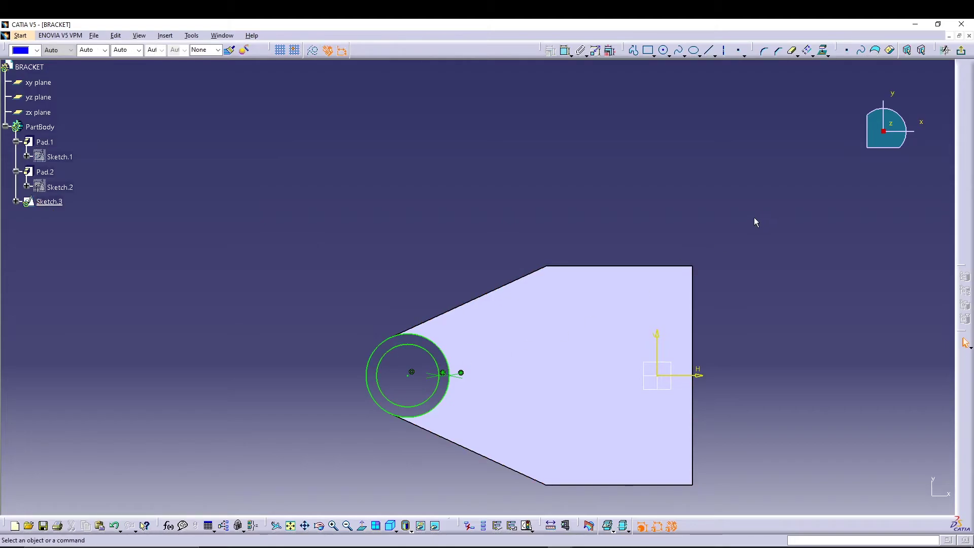
# - Pad Sketch.3 into Pad.3 with a 50 mm first limit and 30 mm second limit
pyautogui.click(961, 50)
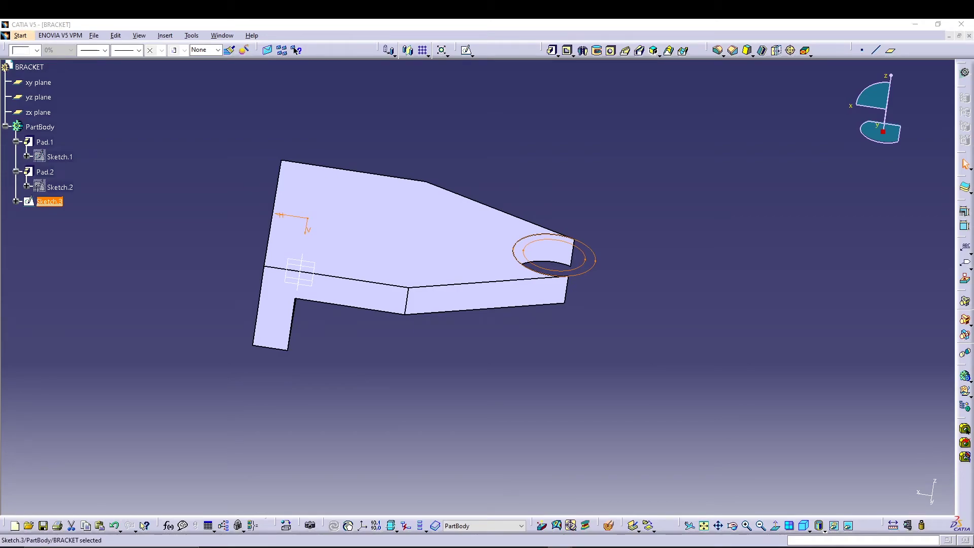
pyautogui.click(552, 50)
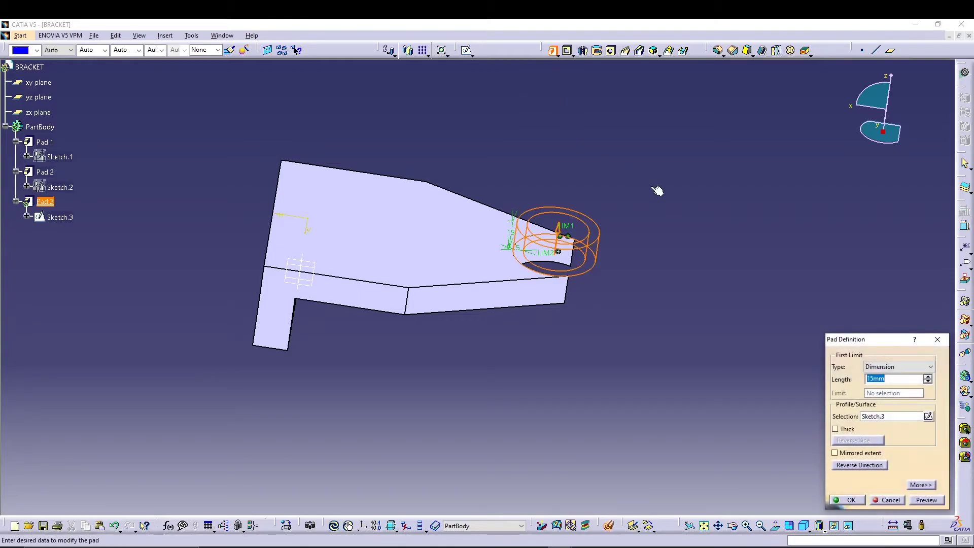
pyautogui.write('50')
pyautogui.click(921, 485)
pyautogui.doubleClick(869, 380)
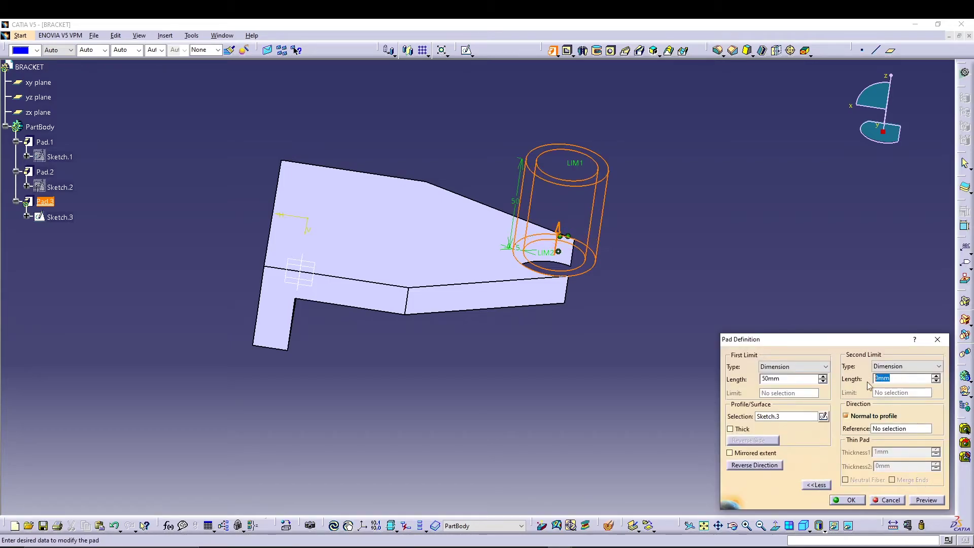
pyautogui.write('30')
pyautogui.click(921, 500)
pyautogui.click(847, 500)
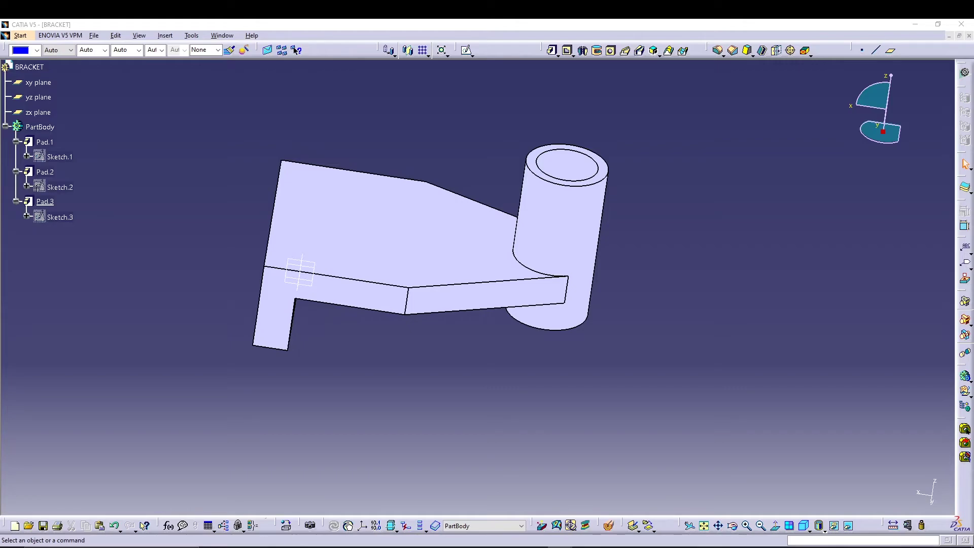
# - Start a sketch on the Pad.1 base face and draw a rectangle
pyautogui.click(364, 294)
pyautogui.click(467, 51)
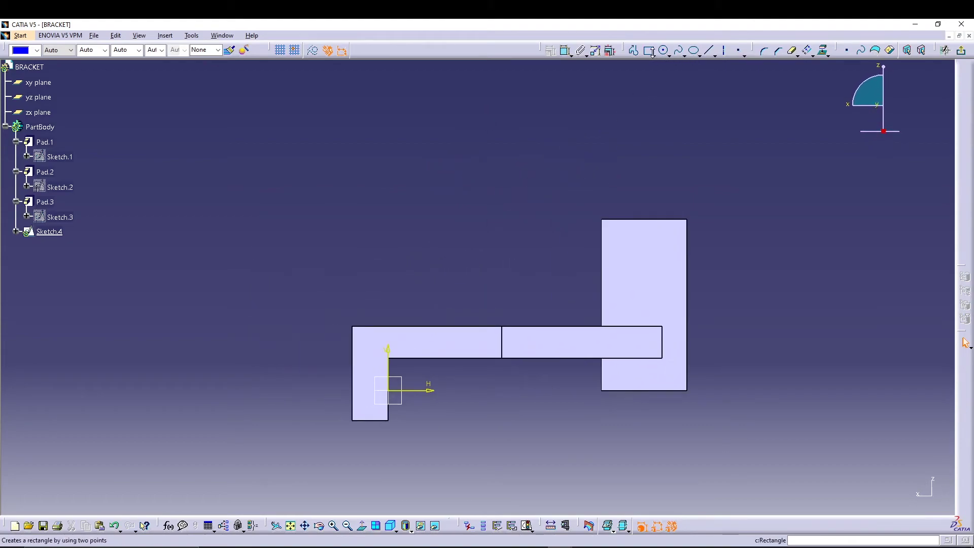
pyautogui.click(648, 50)
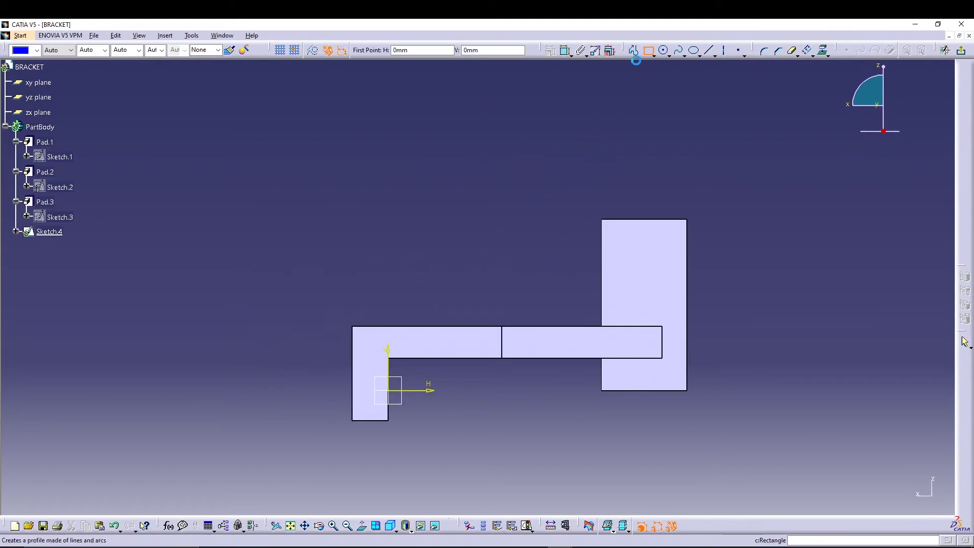
pyautogui.click(426, 318)
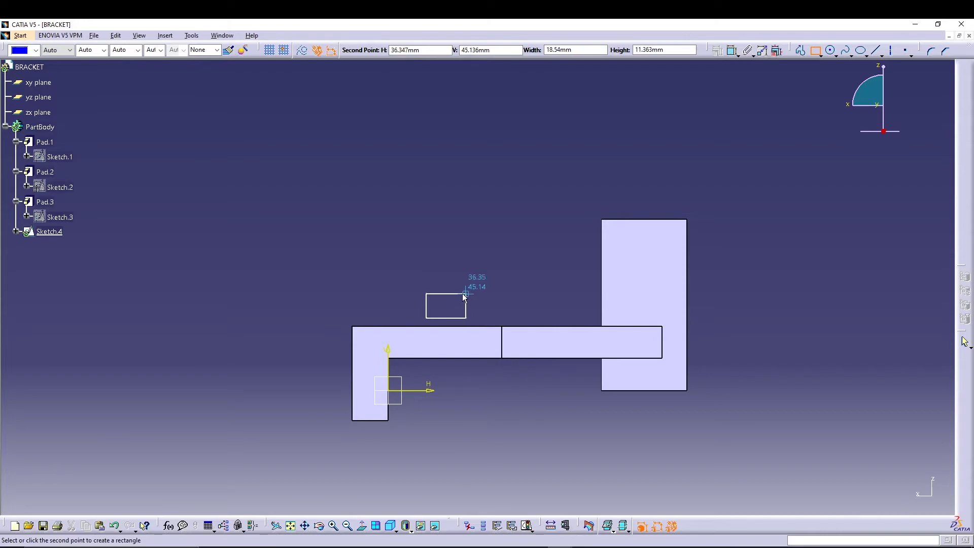
pyautogui.press('Escape')
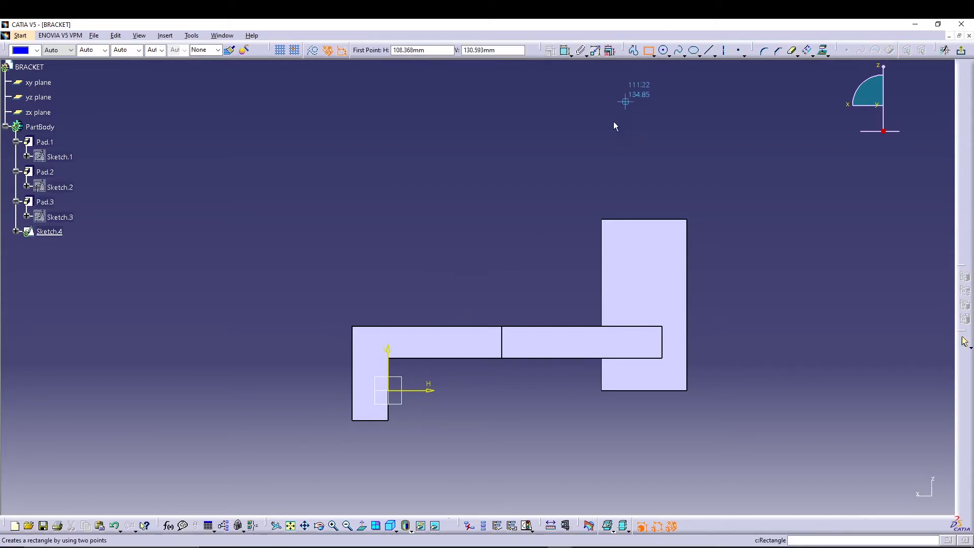
pyautogui.click(414, 339)
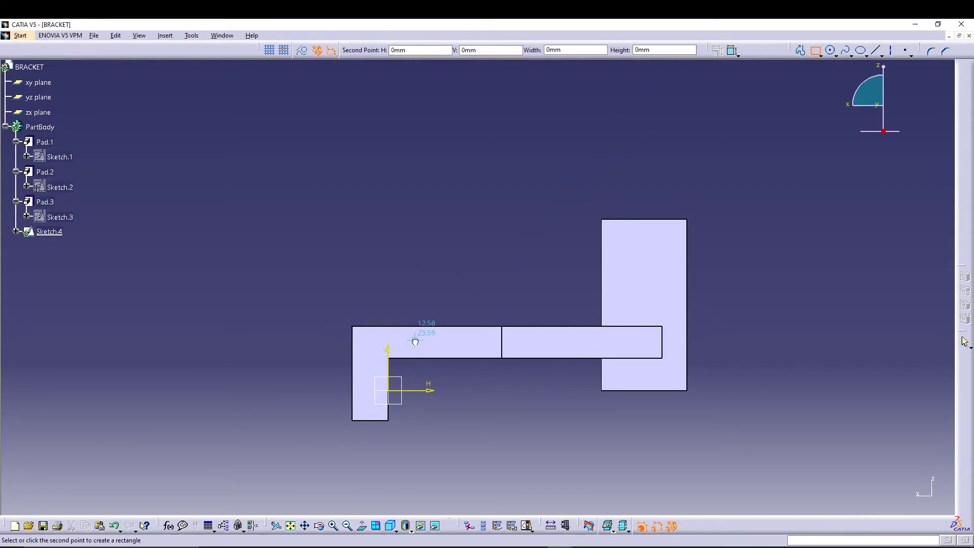
pyautogui.click(466, 298)
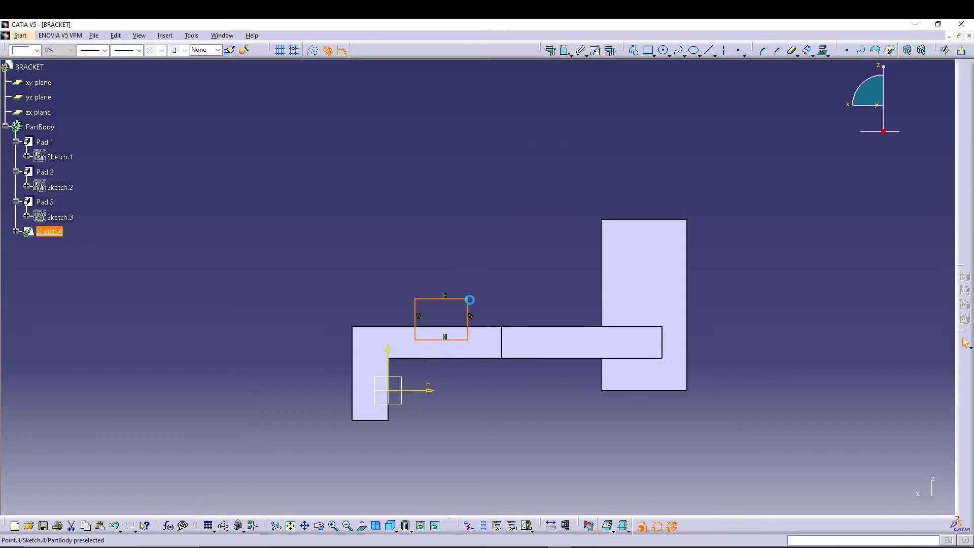
# - Add width, height and axis-offset dimensions to the rectangle
pyautogui.click(566, 53)
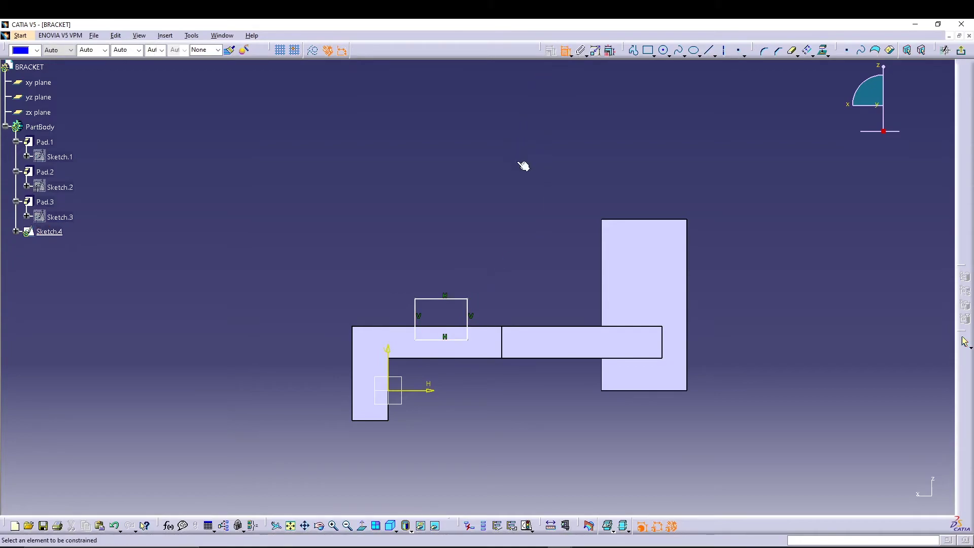
pyautogui.click(437, 298)
pyautogui.click(440, 267)
pyautogui.click(472, 313)
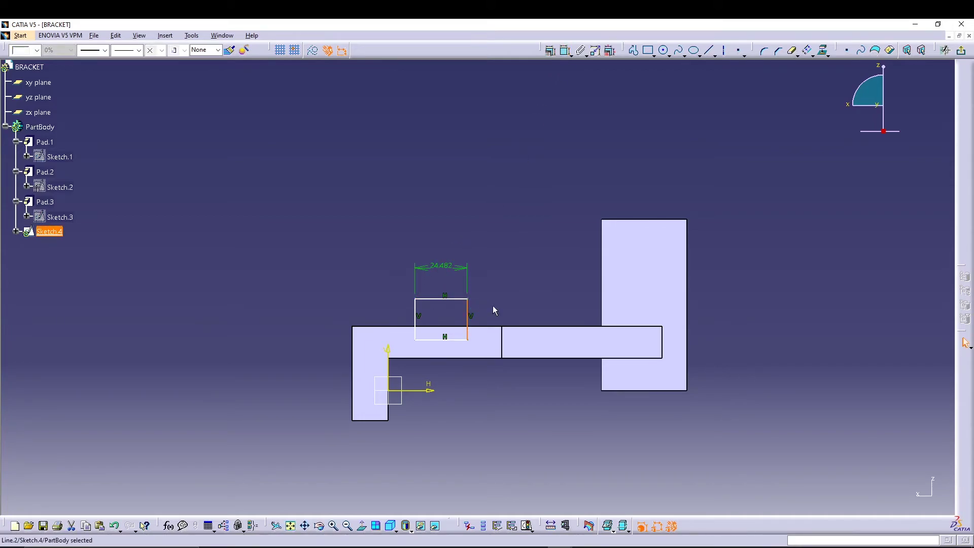
pyautogui.click(565, 49)
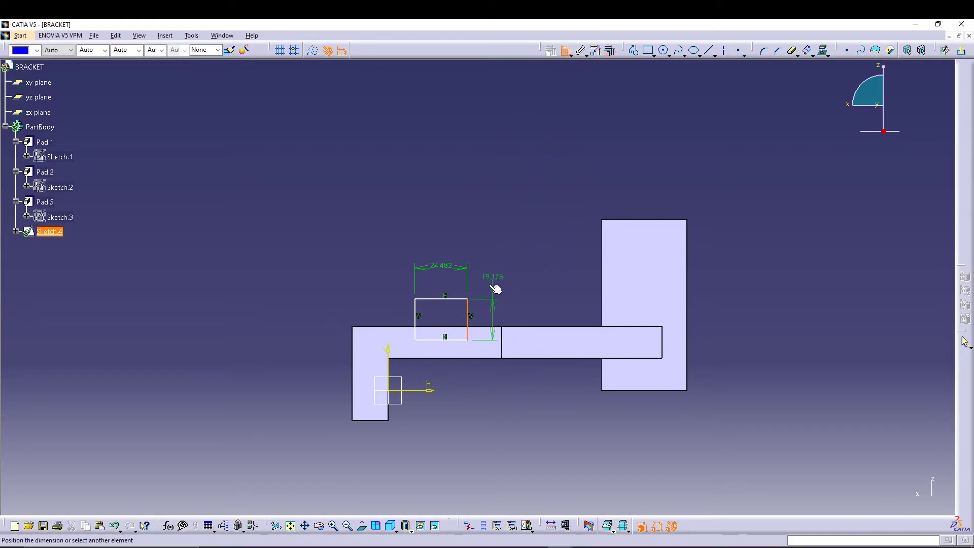
pyautogui.click(492, 280)
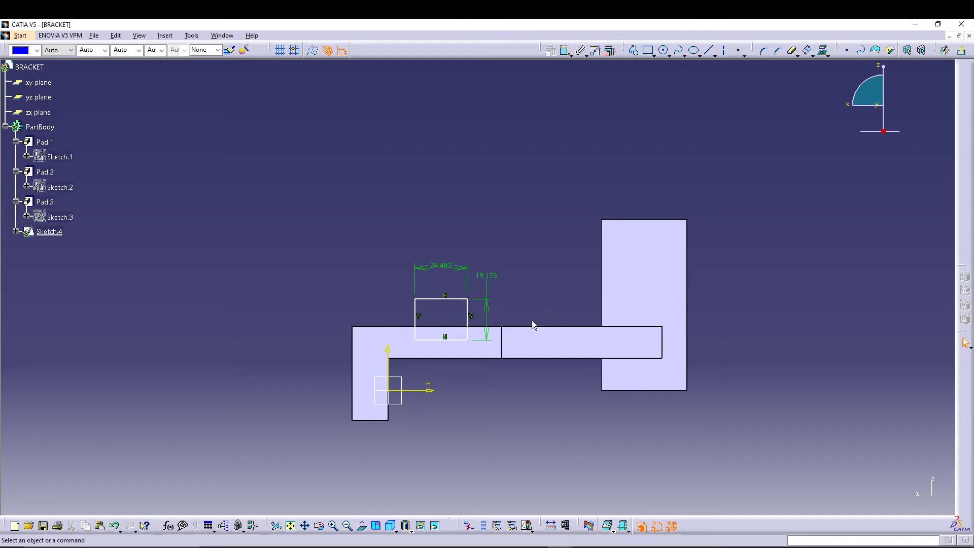
pyautogui.click(458, 341)
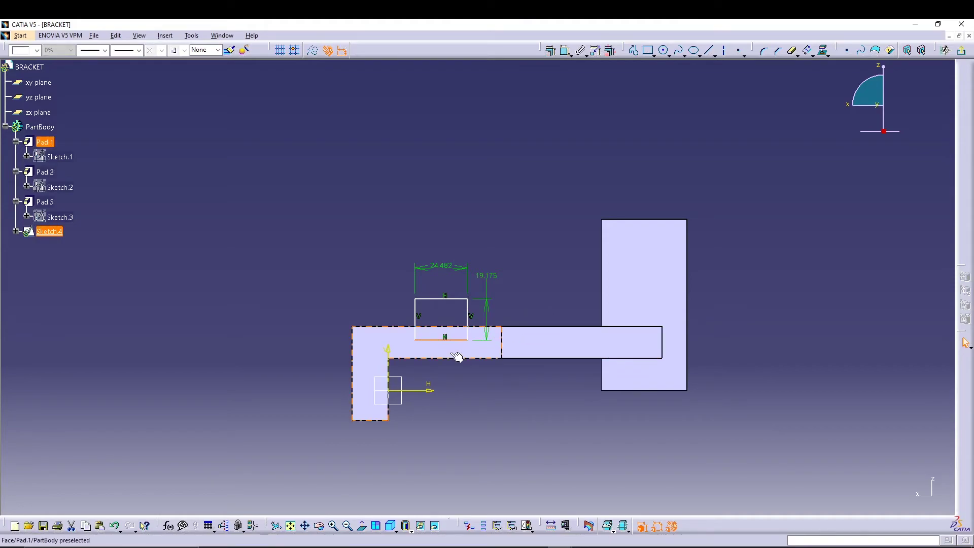
pyautogui.keyDown('ctrl'); pyautogui.click(439, 393); pyautogui.keyUp('ctrl')
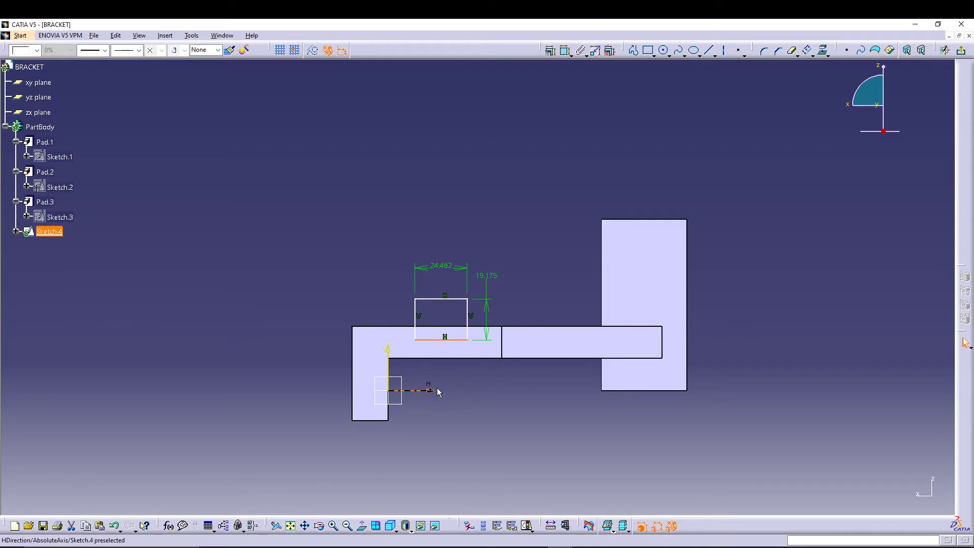
pyautogui.click(565, 50)
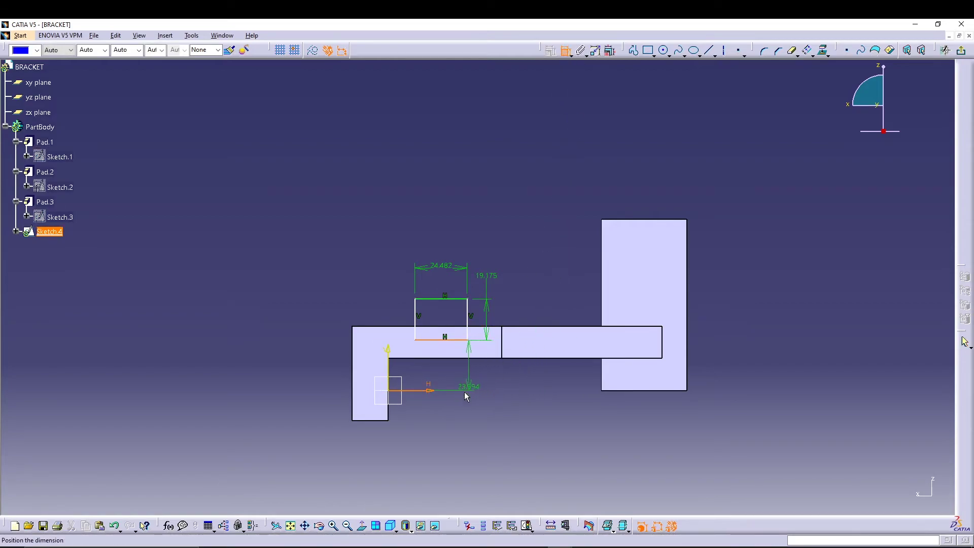
pyautogui.click(455, 406)
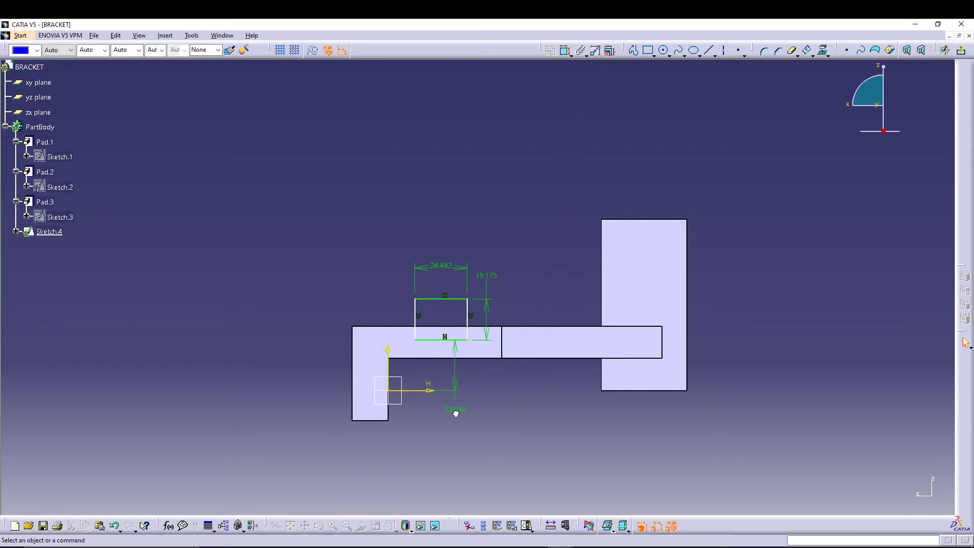
pyautogui.click(566, 51)
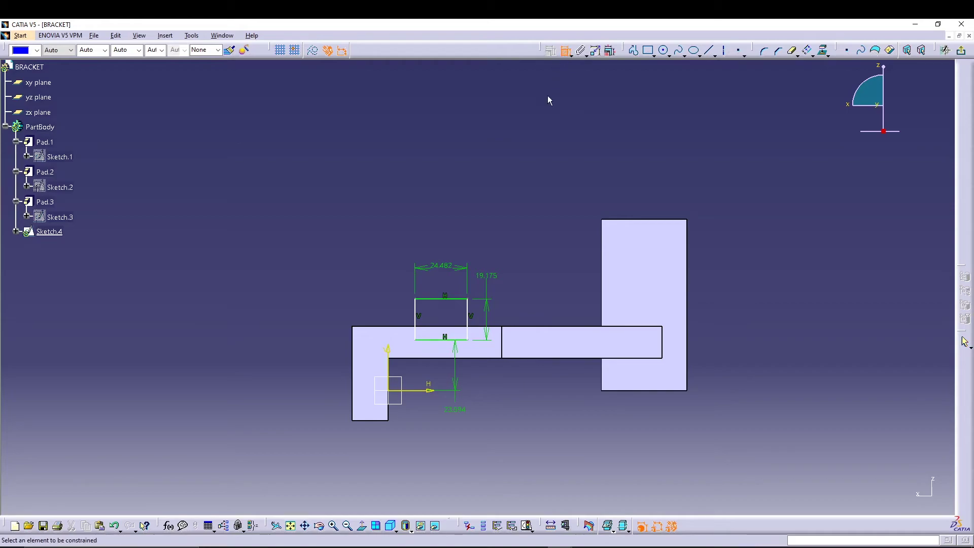
pyautogui.click(415, 327)
pyautogui.click(388, 351)
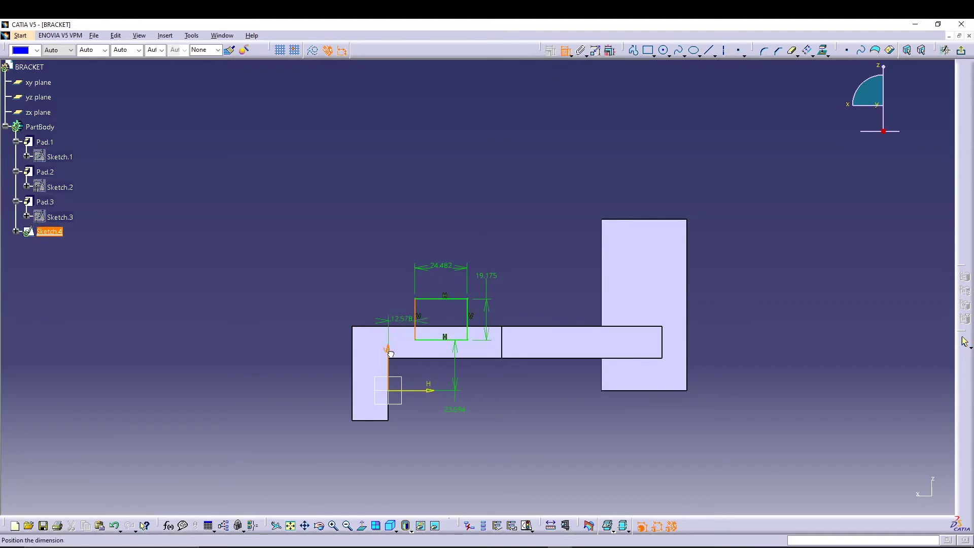
pyautogui.click(370, 242)
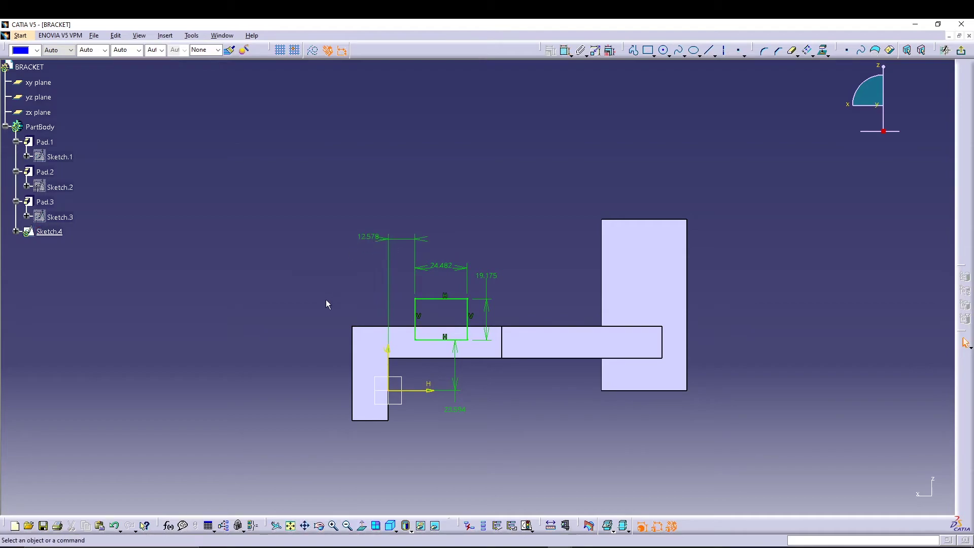
# - Set the rectangle's width to 22 and height to 15
pyautogui.doubleClick(452, 268)
pyautogui.write('22')
pyautogui.press('Return')
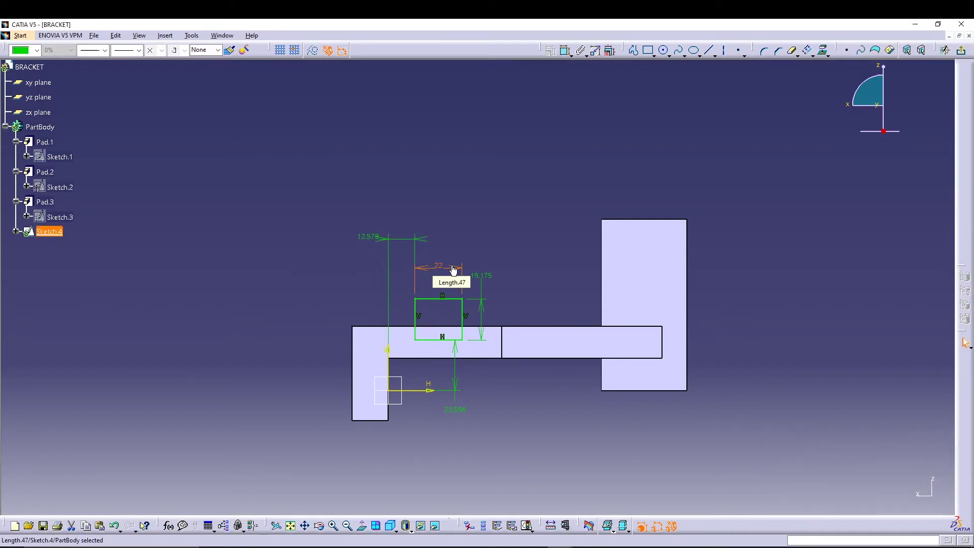
pyautogui.doubleClick(484, 280)
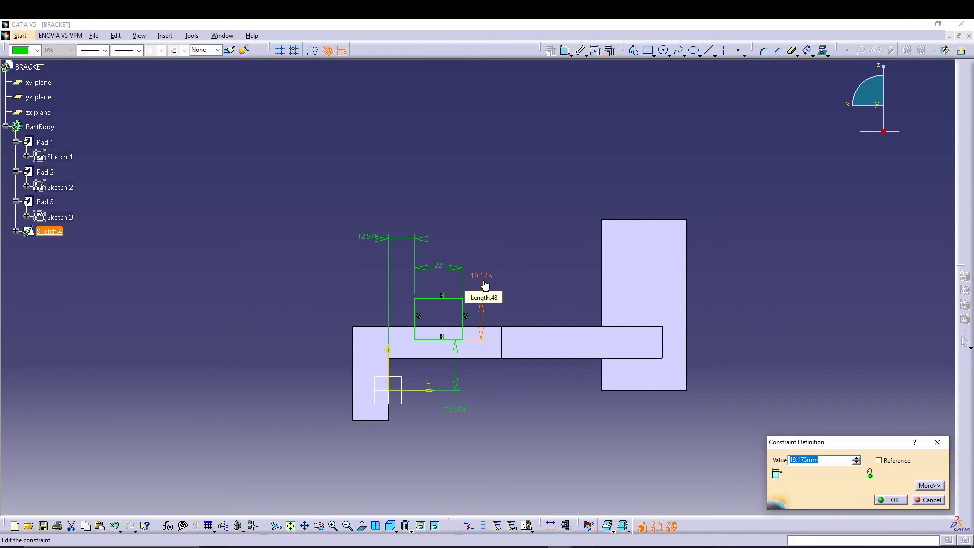
pyautogui.write('115')
pyautogui.press('Return')
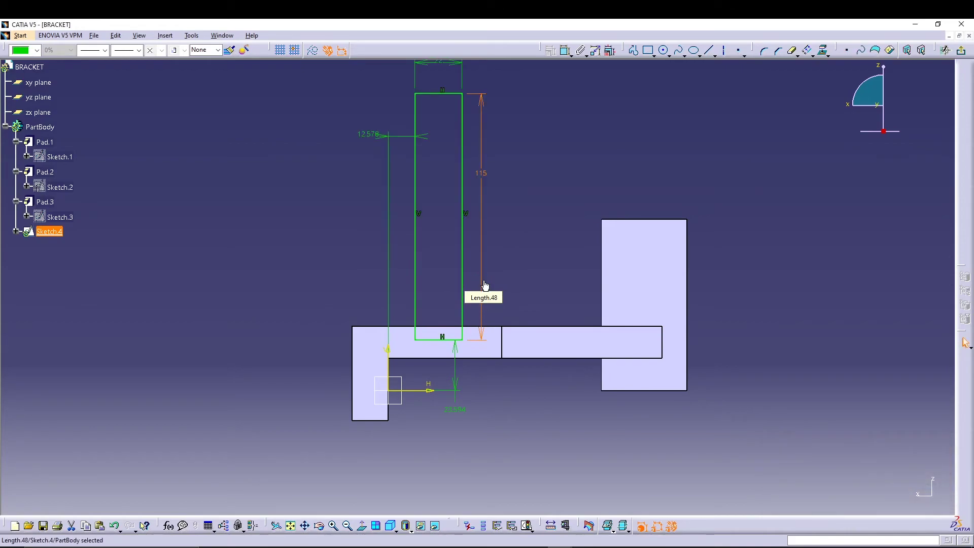
pyautogui.doubleClick(483, 176)
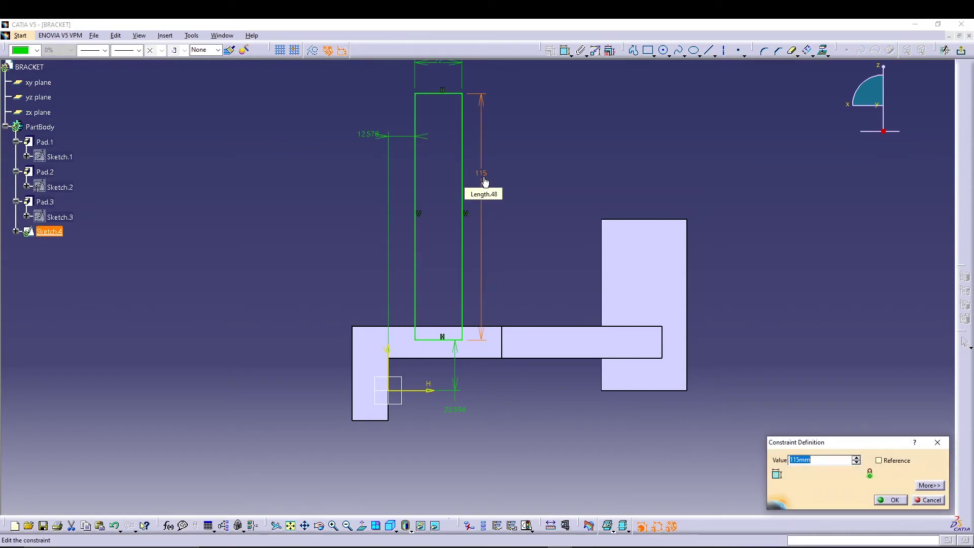
pyautogui.write('15')
pyautogui.press('Return')
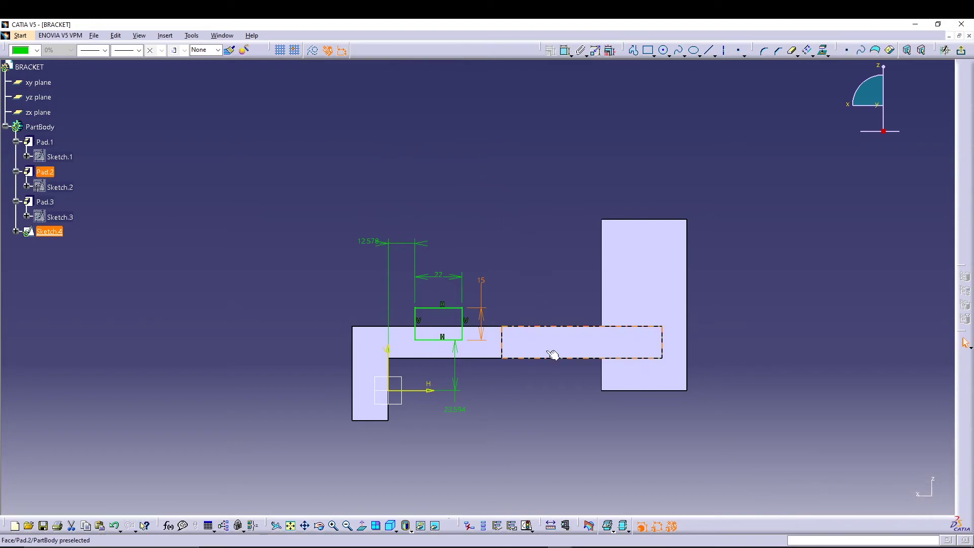
# - Set the rectangle's offsets to 22 from the horizontal axis and 17 from the vertical axis
pyautogui.doubleClick(454, 410)
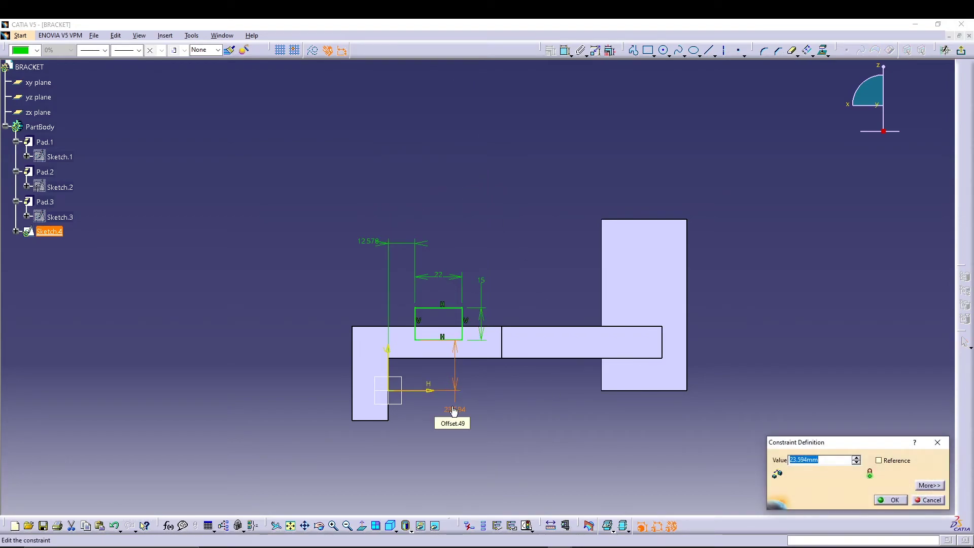
pyautogui.write('22')
pyautogui.press('Return')
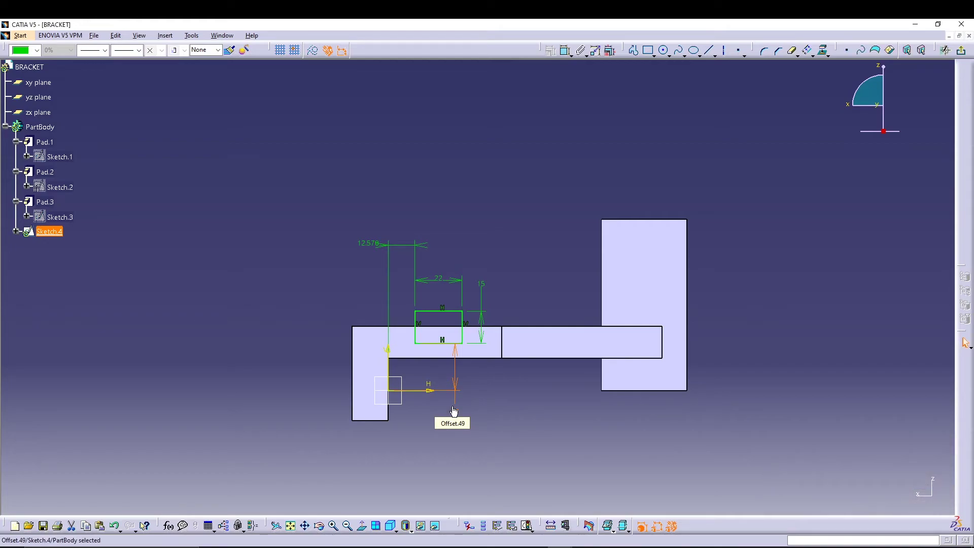
pyautogui.doubleClick(371, 242)
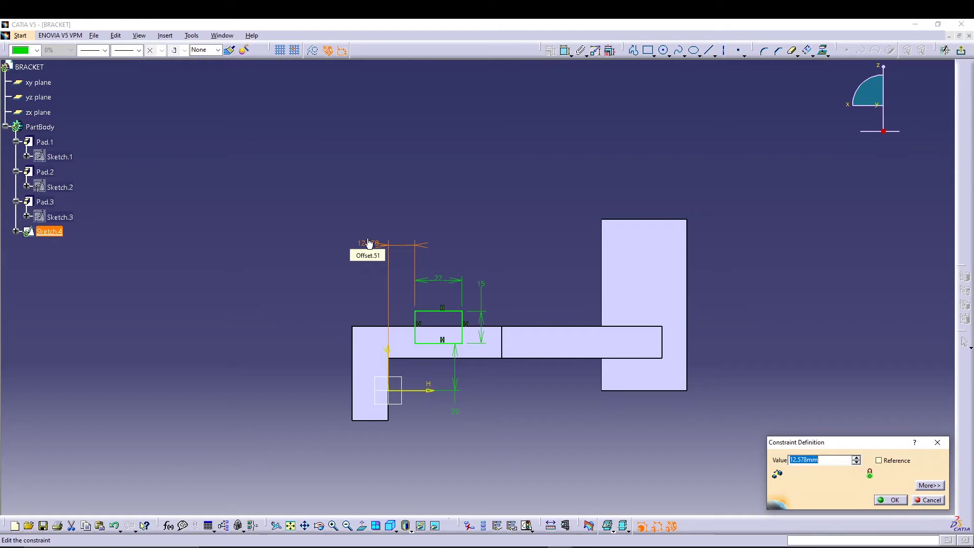
pyautogui.write('17')
pyautogui.press('Return')
pyautogui.click(832, 333)
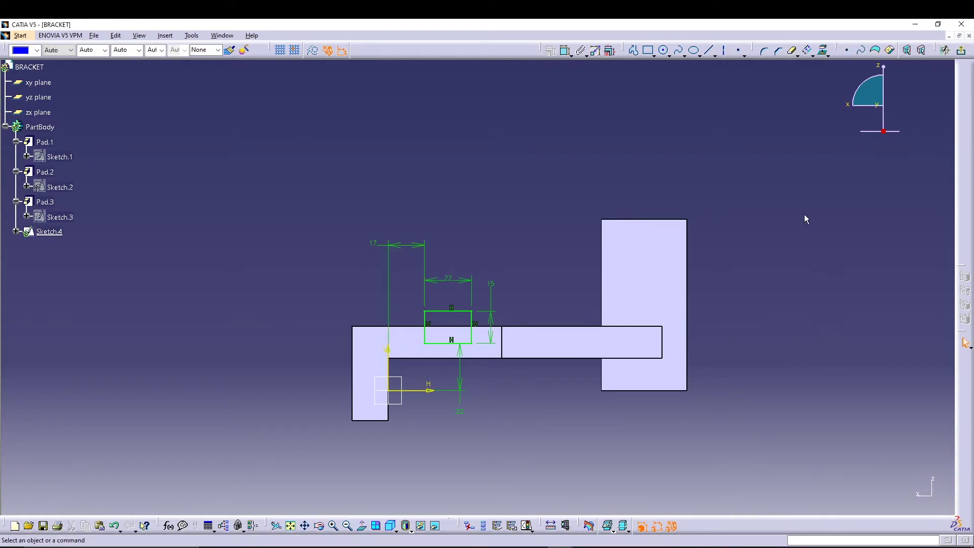
# - Create Pocket.1 from Sketch.4 with an Up to next depth type
pyautogui.click(961, 50)
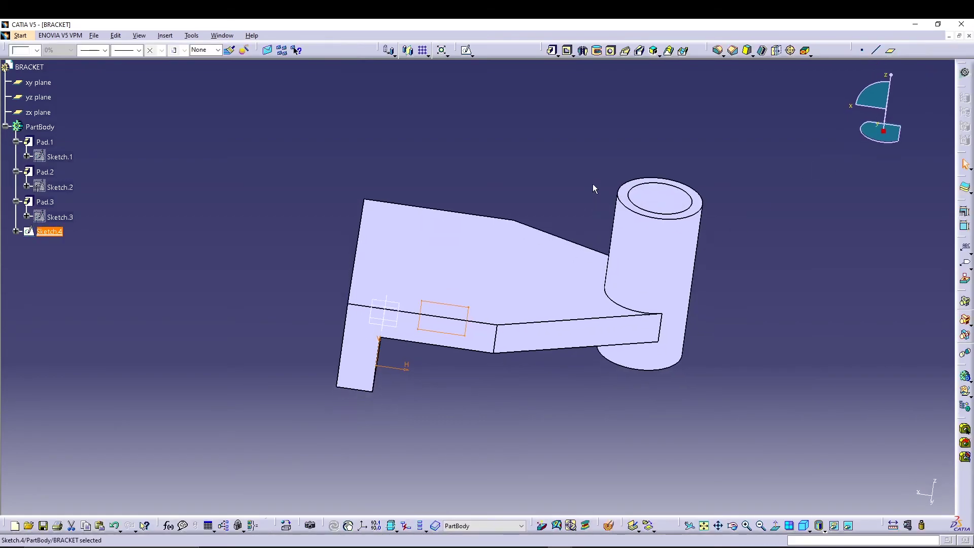
pyautogui.click(571, 55)
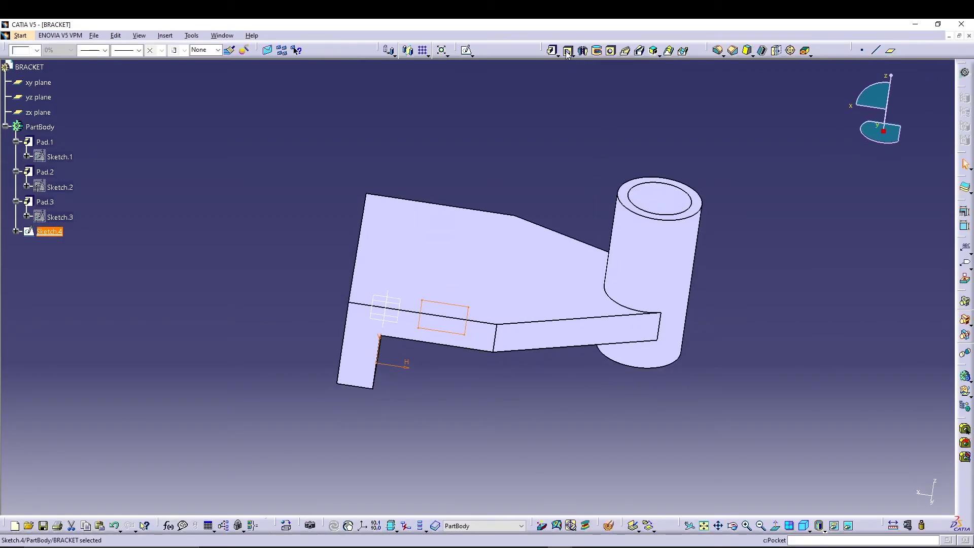
pyautogui.click(567, 49)
pyautogui.click(898, 366)
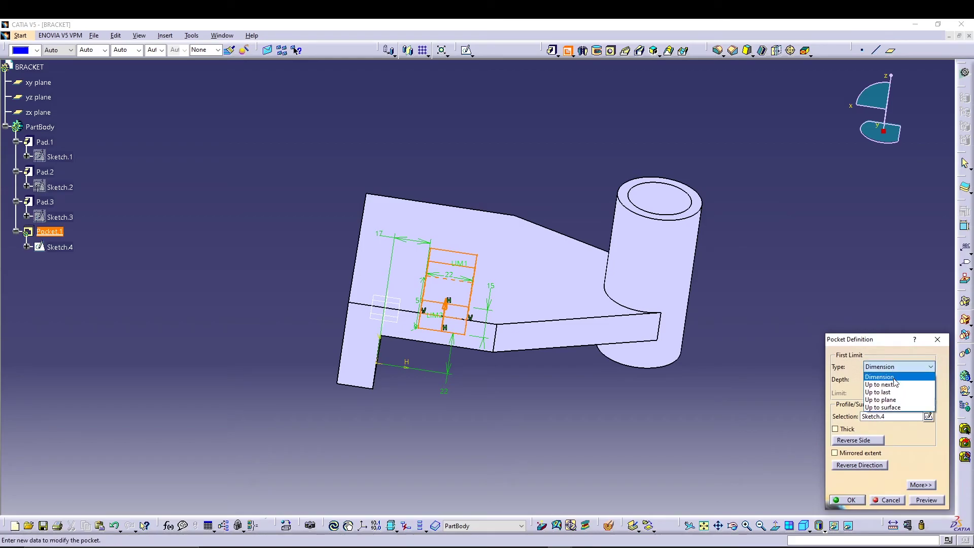
pyautogui.click(885, 384)
pyautogui.click(842, 499)
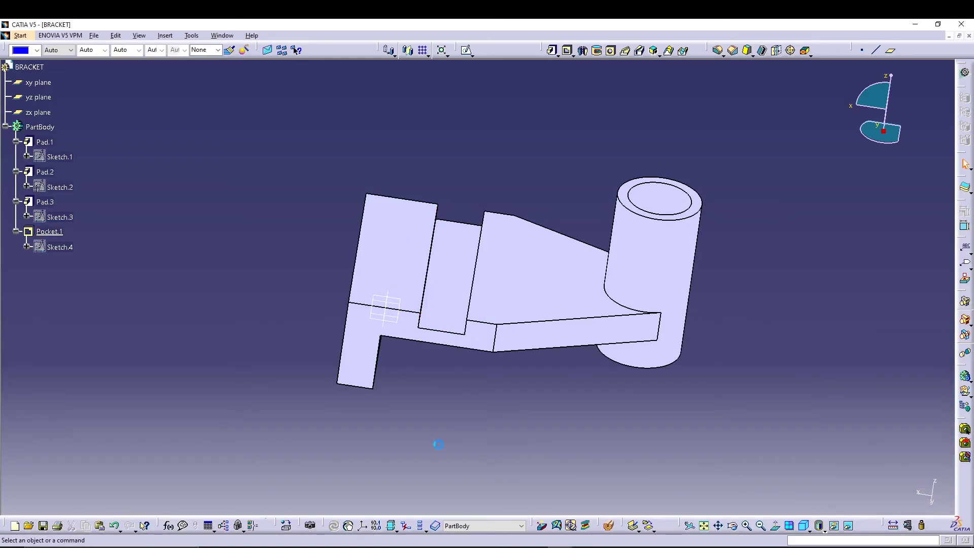
pyautogui.moveTo(439, 446); pyautogui.dragTo(460, 408, button='middle')
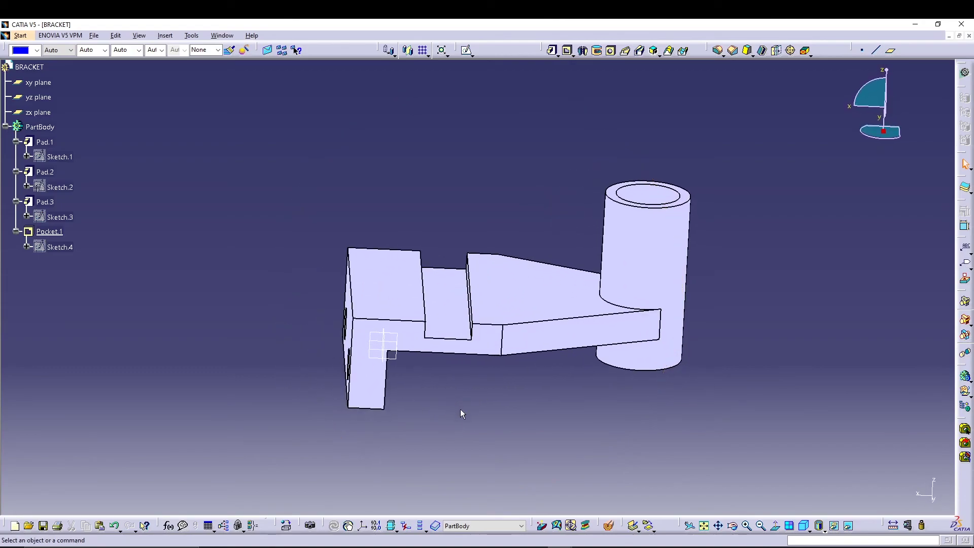
# - Start a new sketch on the slot floor face and draw a circle centred on the horizontal axis
pyautogui.click(455, 304)
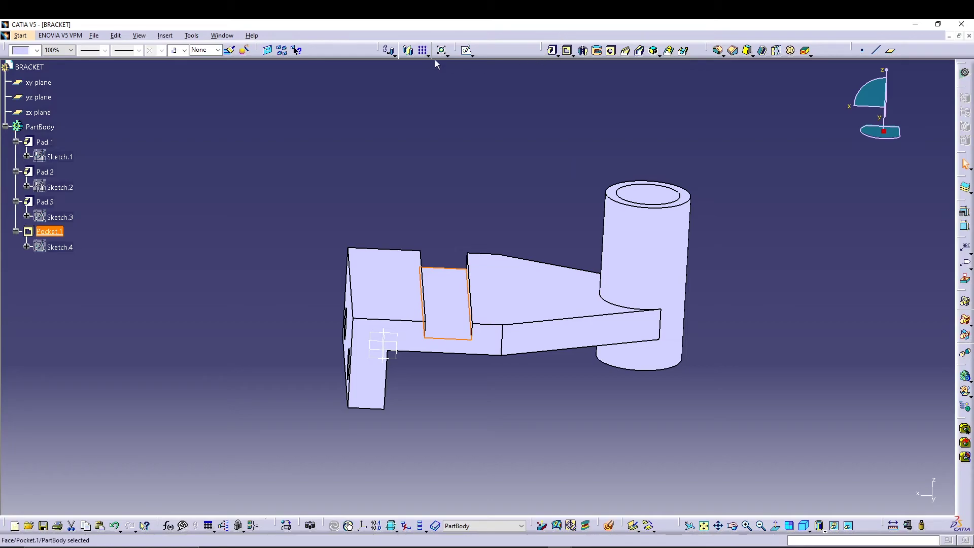
pyautogui.click(465, 51)
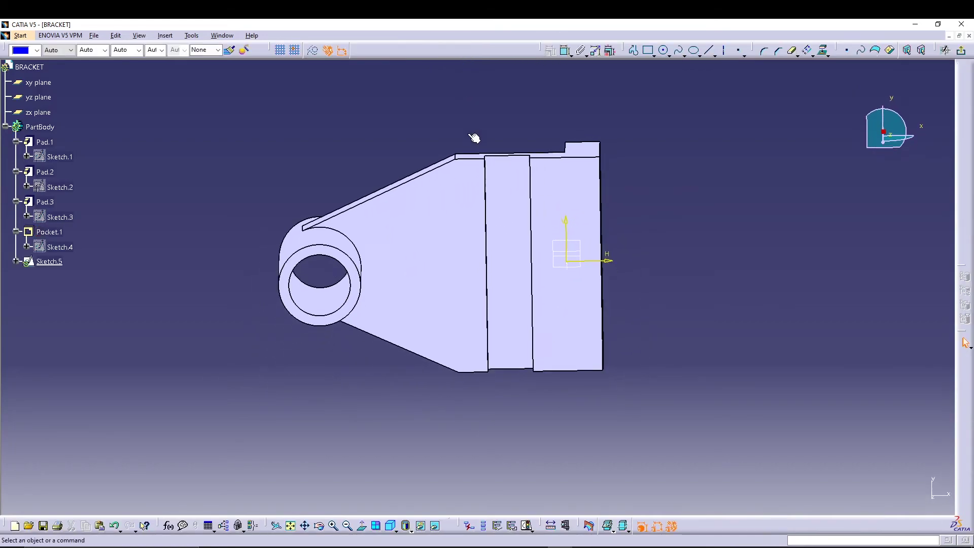
pyautogui.click(665, 51)
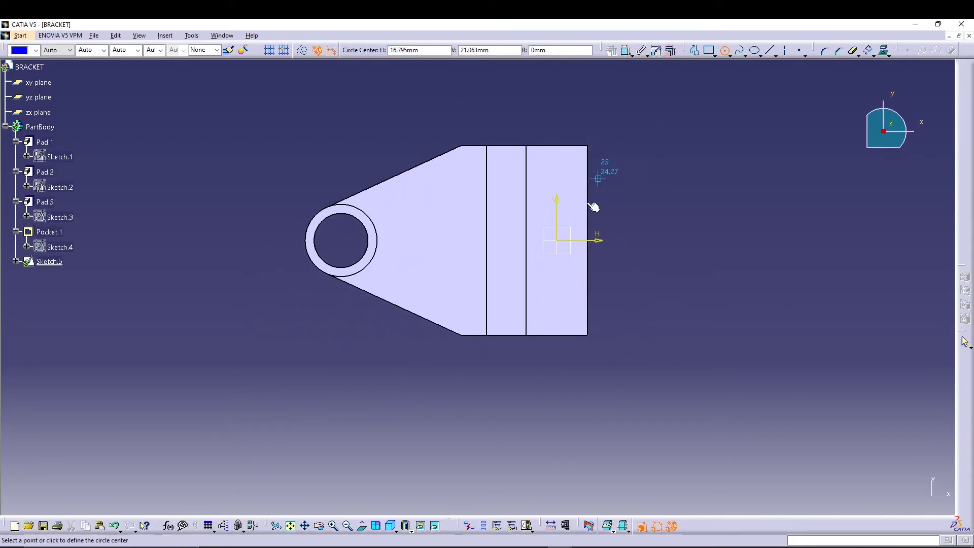
pyautogui.click(507, 240)
pyautogui.click(509, 228)
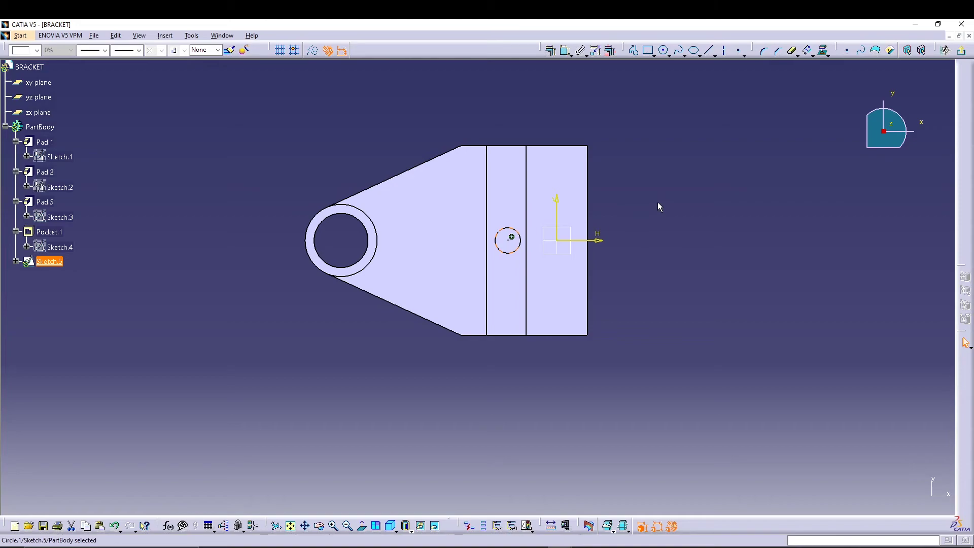
# - Constrain the circle's diameter to 12 mm
pyautogui.click(566, 51)
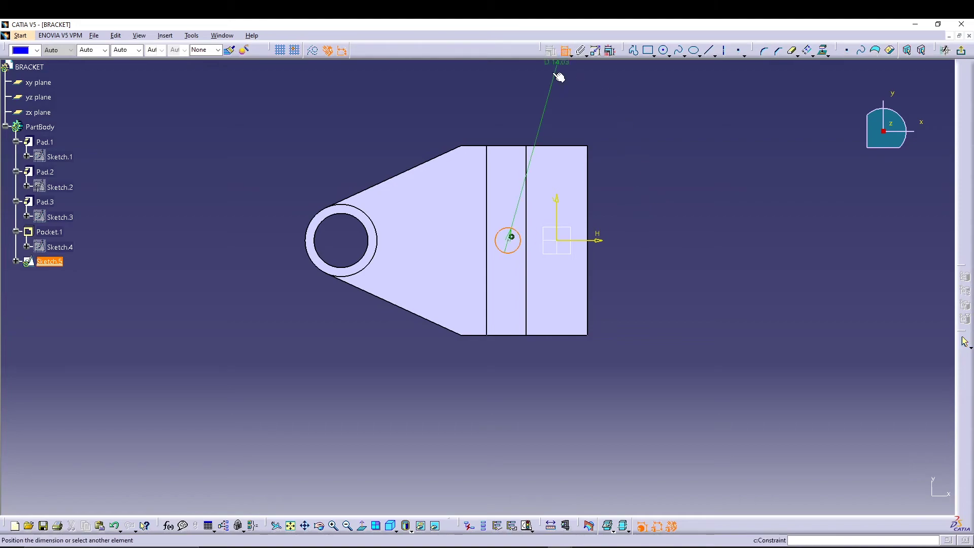
pyautogui.click(538, 107)
pyautogui.doubleClick(538, 107)
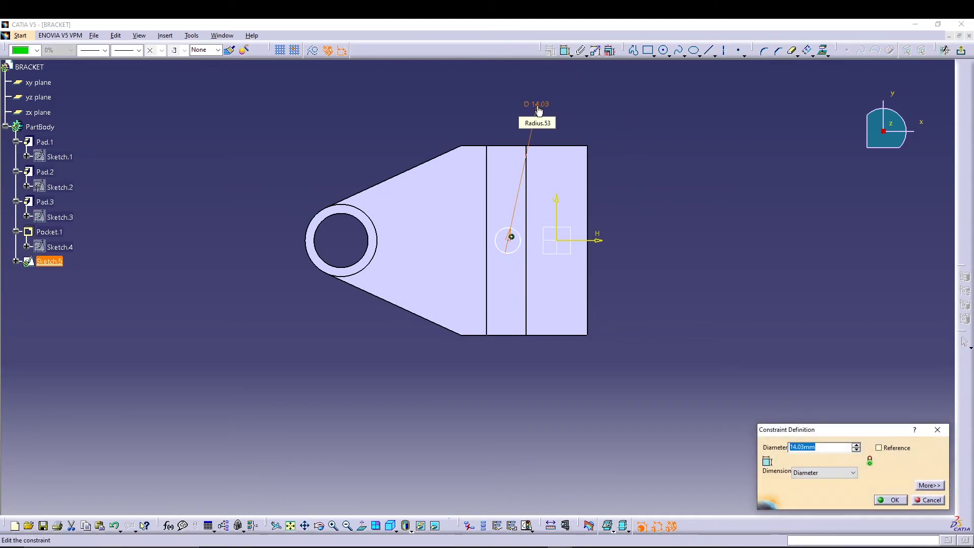
pyautogui.write('12')
pyautogui.press('Return')
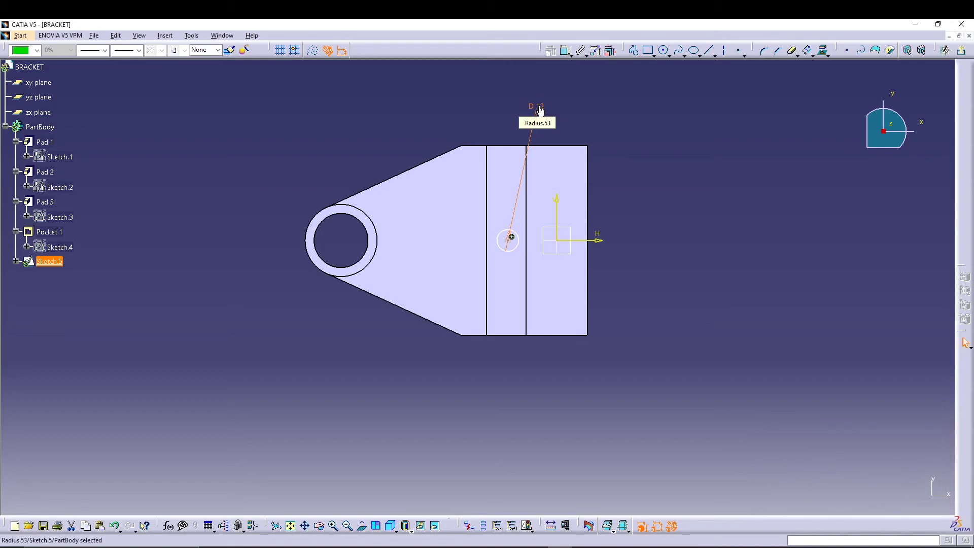
pyautogui.click(687, 161)
# - Dimension the circle centre 11 mm from the slot's edge
pyautogui.click(512, 238)
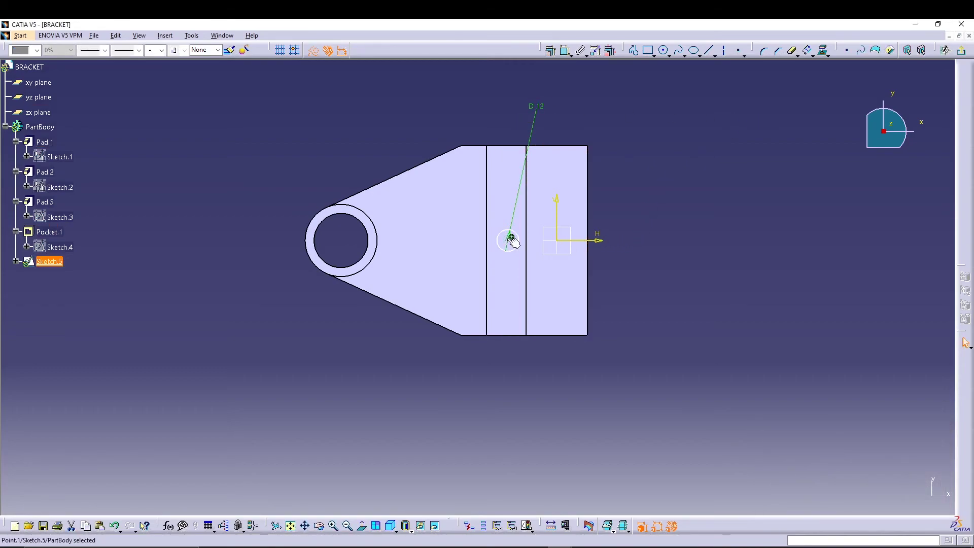
pyautogui.click(566, 51)
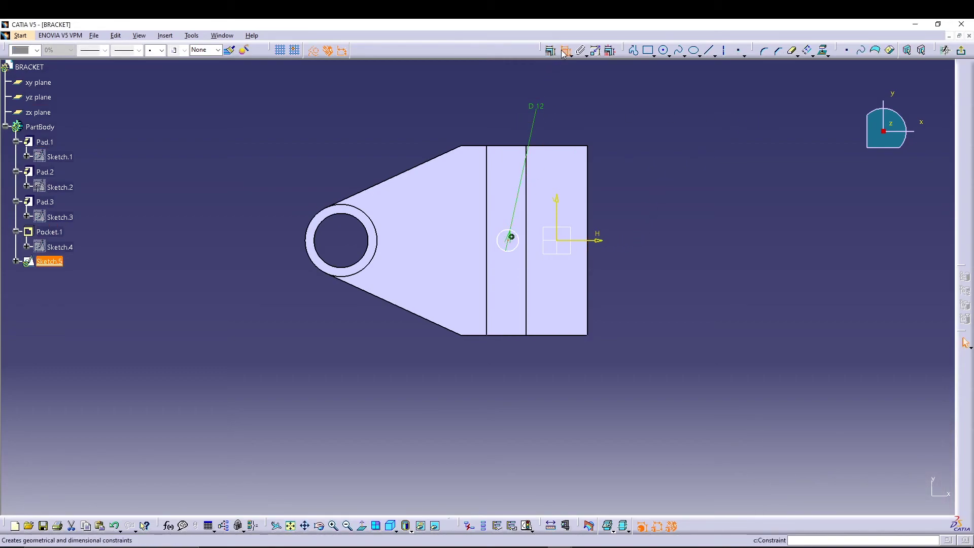
pyautogui.click(534, 229)
pyautogui.click(517, 362)
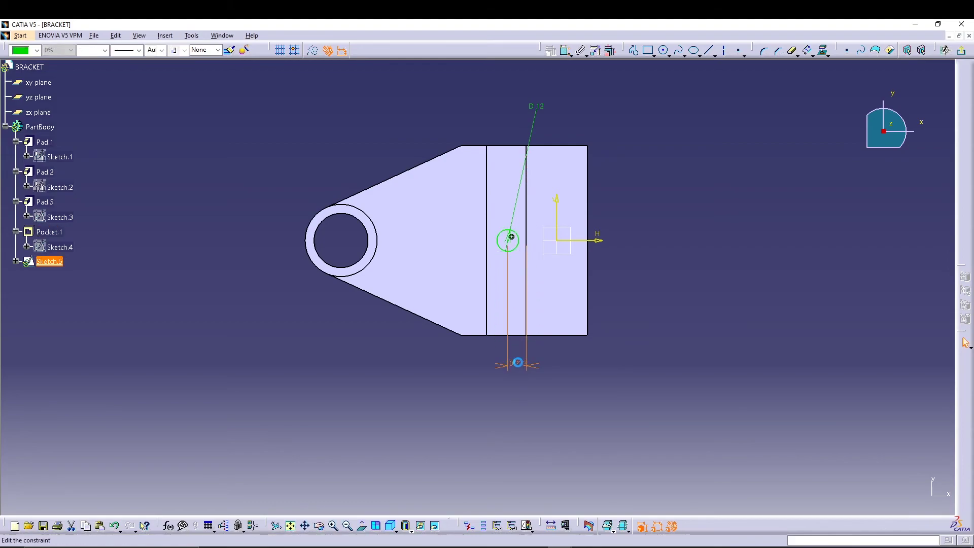
pyautogui.doubleClick(517, 362)
pyautogui.write('11')
pyautogui.press('Return')
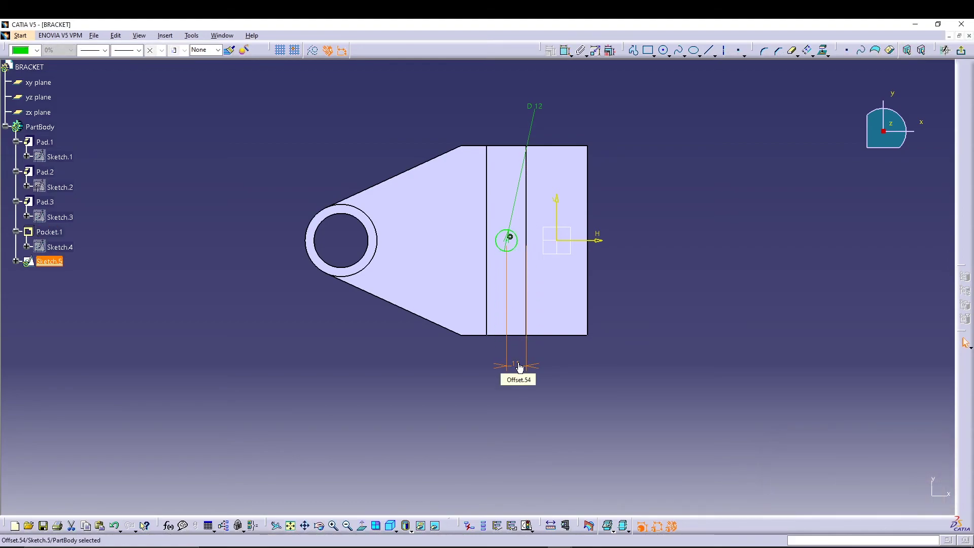
pyautogui.click(628, 344)
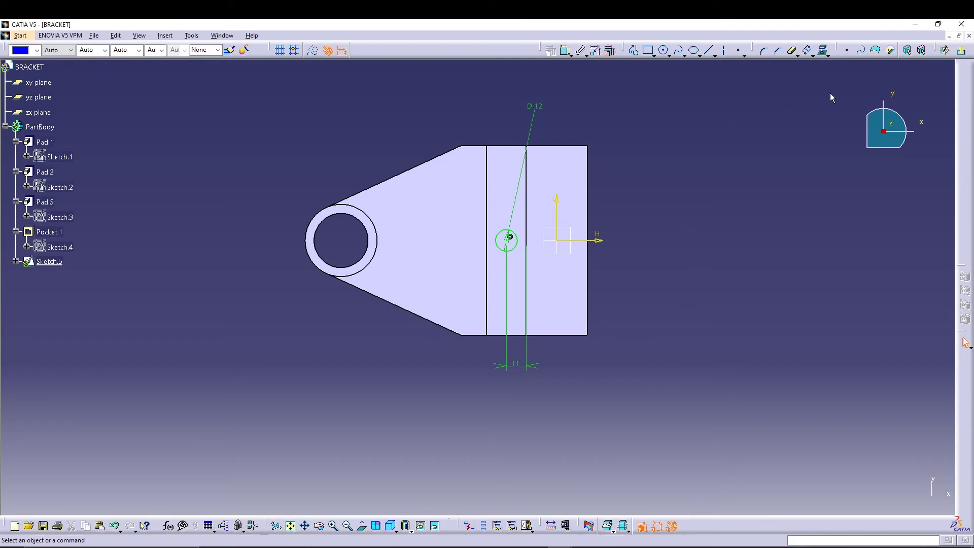
# - Pocket Sketch.5 through the bracket, leaving a 12 mm round hole in the slot floor
pyautogui.click(961, 50)
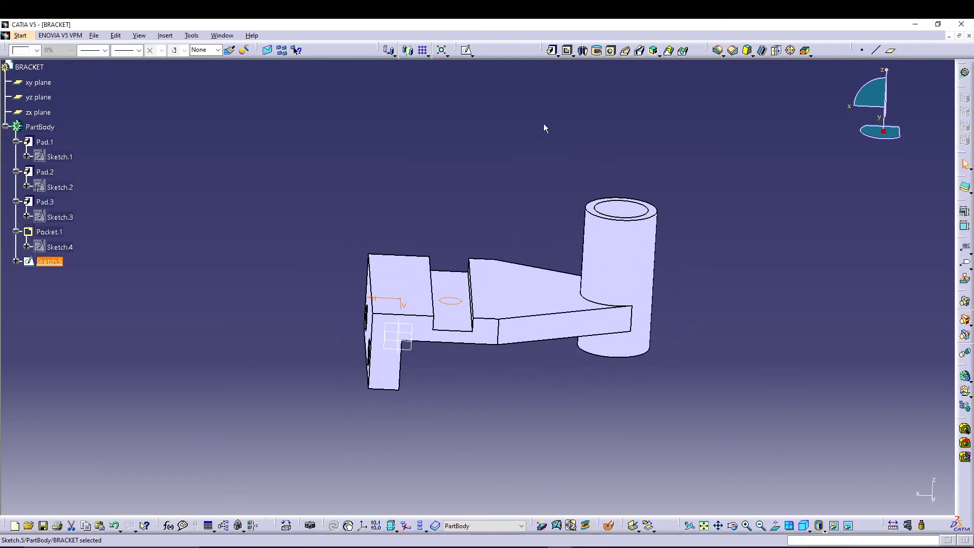
pyautogui.click(567, 50)
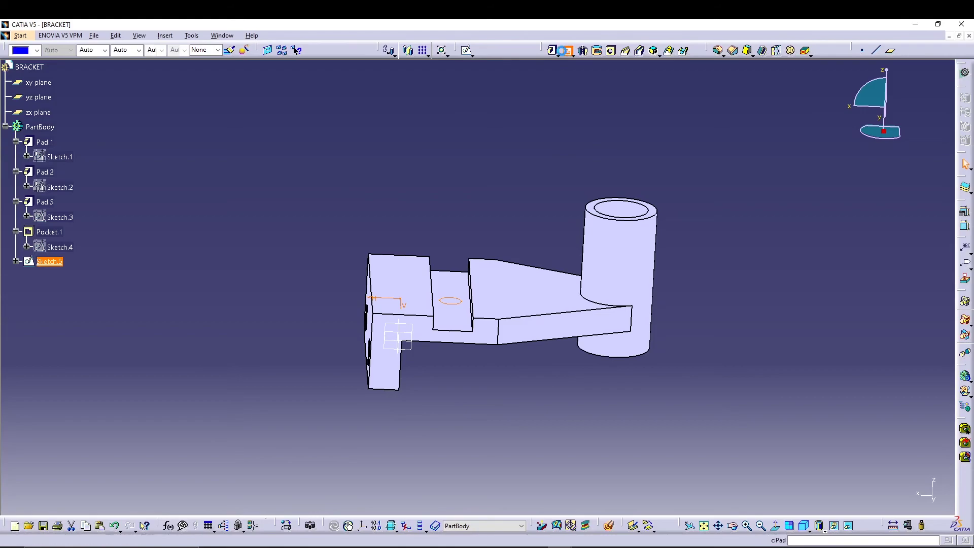
pyautogui.click(846, 499)
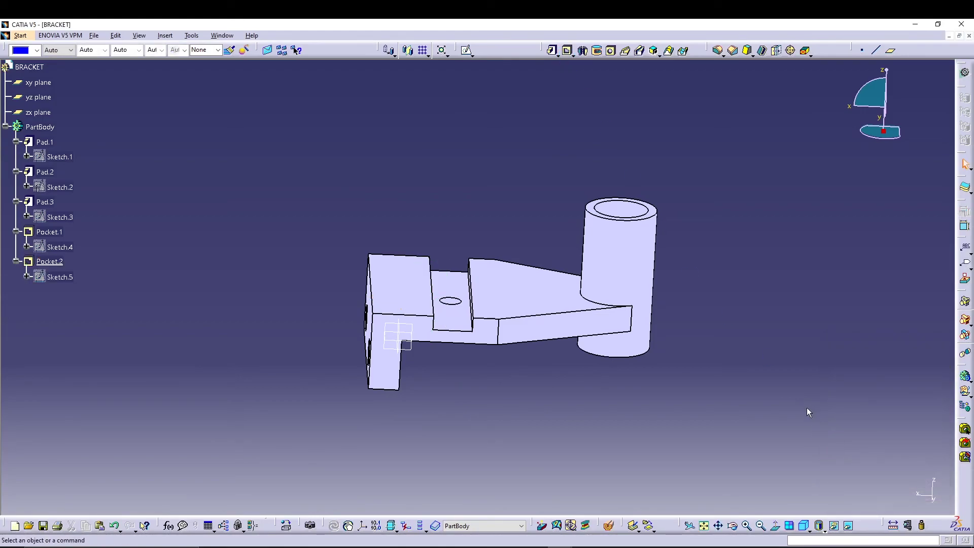
pyautogui.moveTo(483, 416); pyautogui.dragTo(519, 454, button='middle')
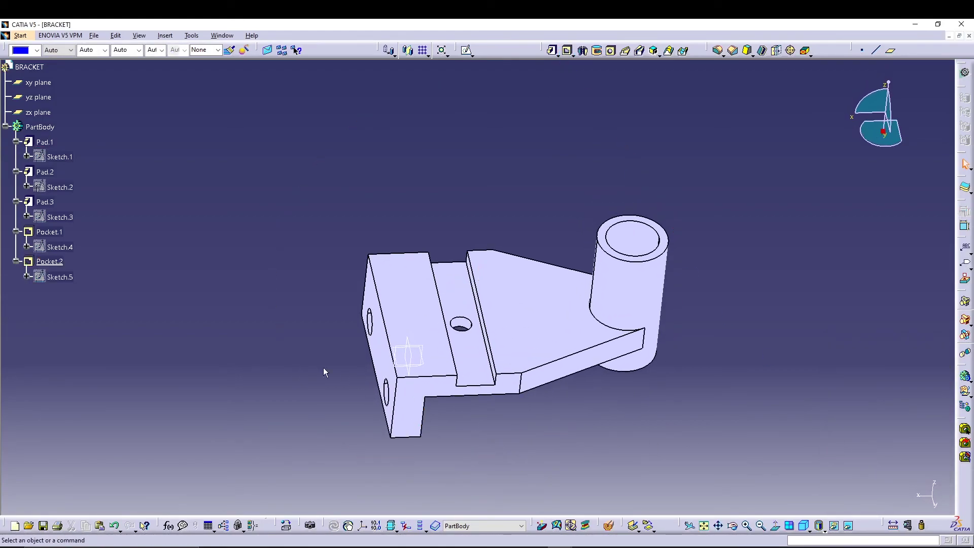
pyautogui.click(52, 265)
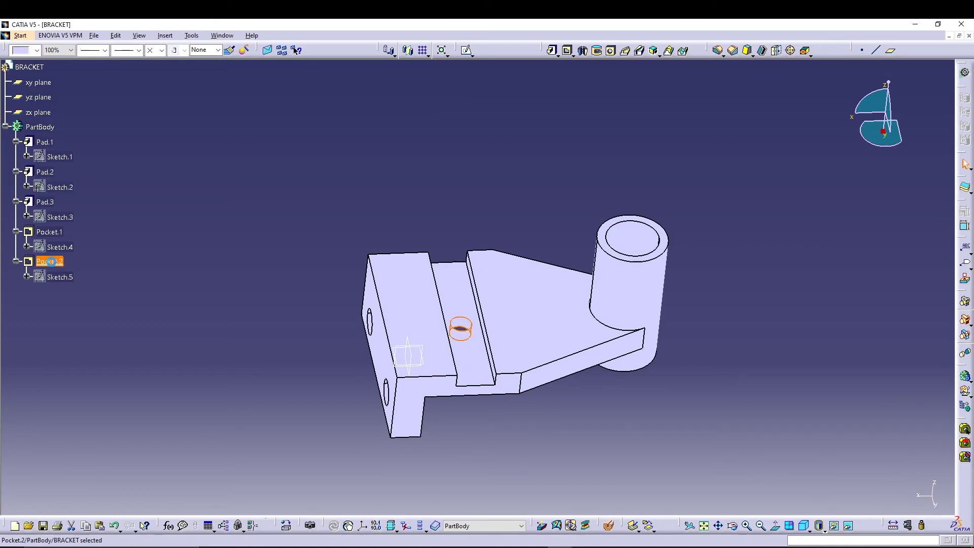
# - Pattern Pocket.2 with 2 instances at 30 mm spacing along the Y Axis
pyautogui.click(422, 50)
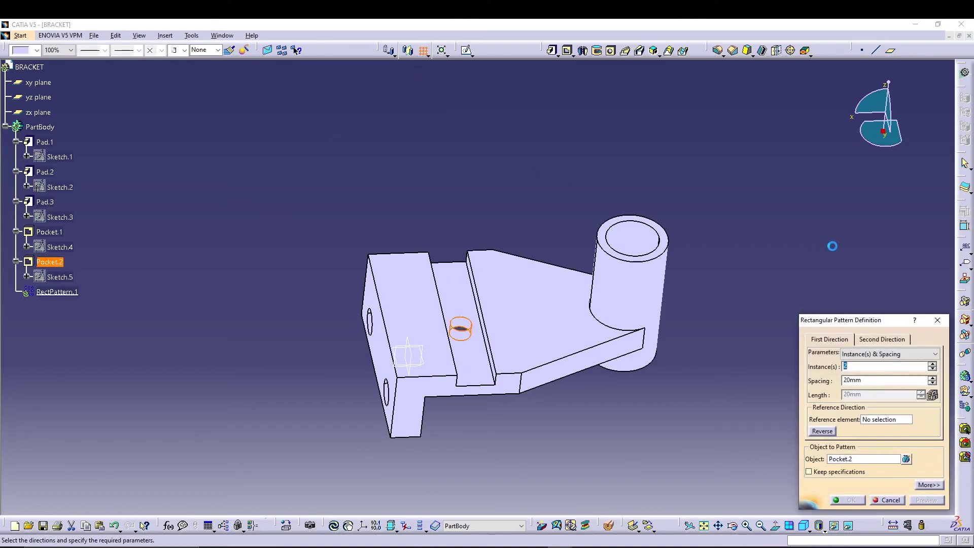
pyautogui.click(871, 380)
pyautogui.write('30')
pyautogui.click(875, 421)
pyautogui.rightClick(874, 421)
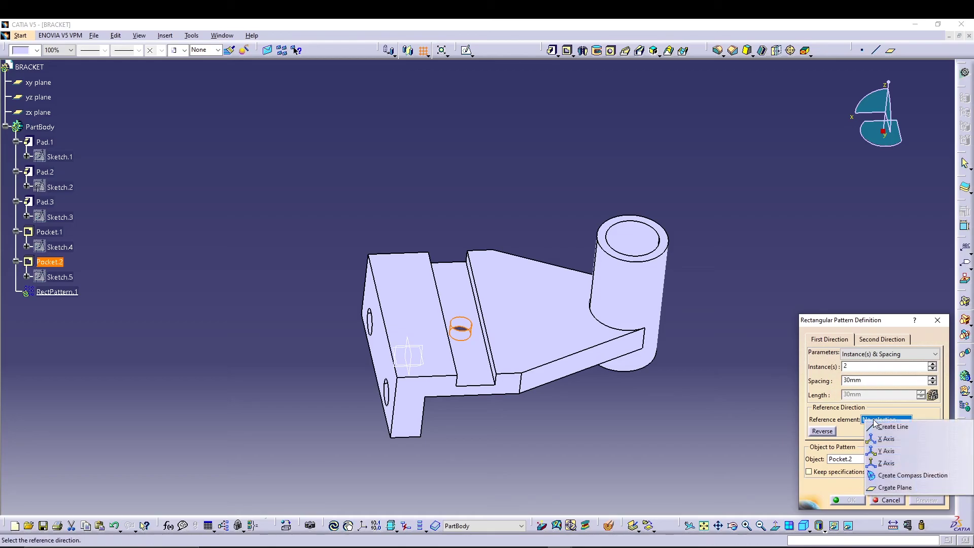
pyautogui.click(887, 451)
pyautogui.click(854, 502)
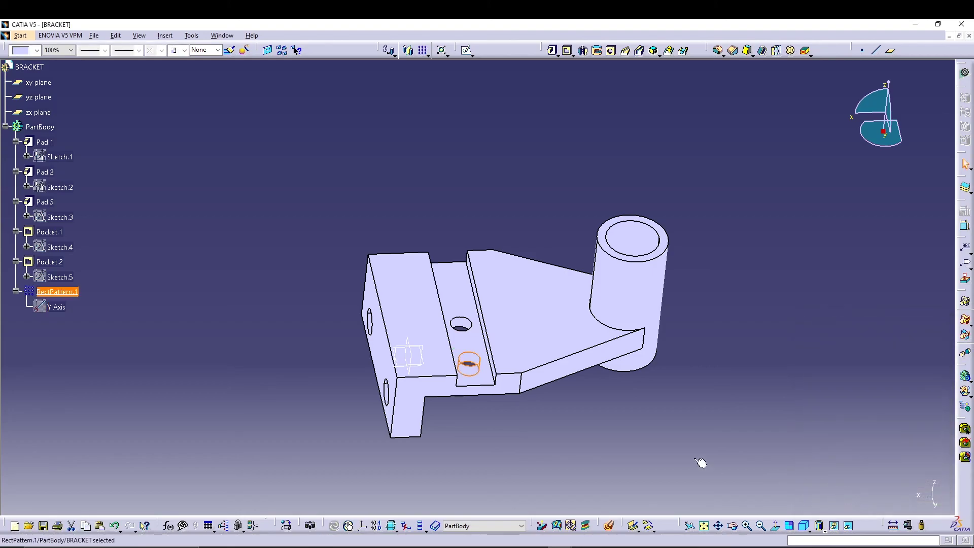
# - Add a second rectangular pattern of Pocket.2 at -30 mm along the Y Axis
pyautogui.click(57, 262)
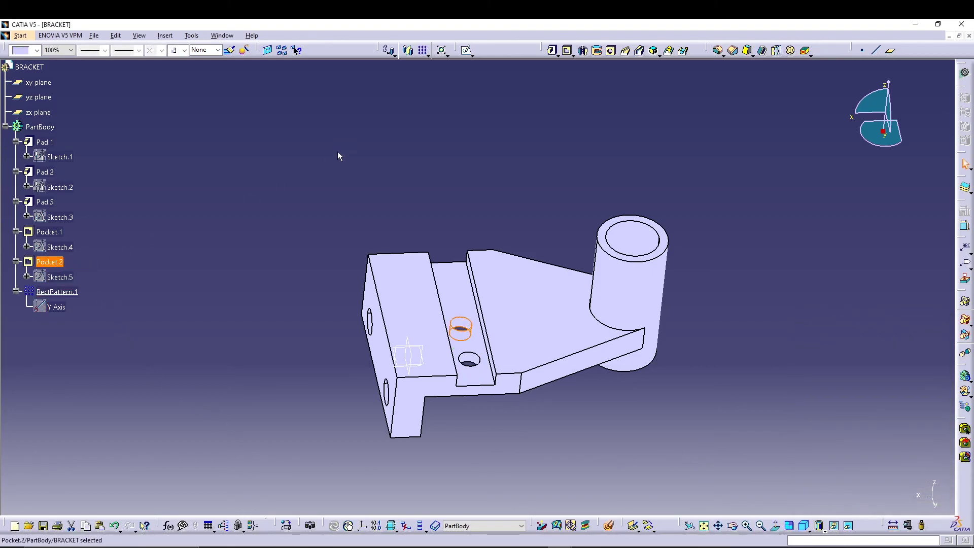
pyautogui.click(411, 50)
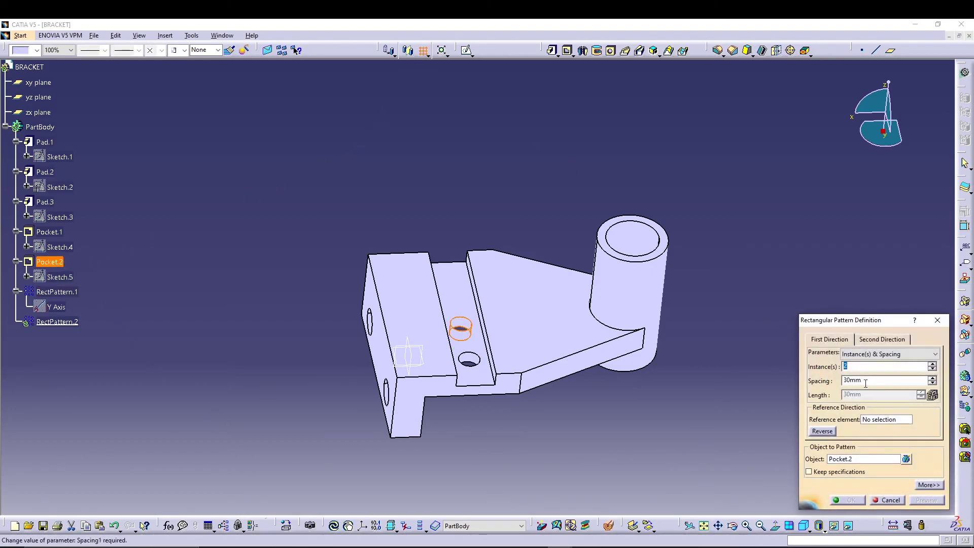
pyautogui.click(876, 423)
pyautogui.rightClick(876, 423)
pyautogui.click(893, 449)
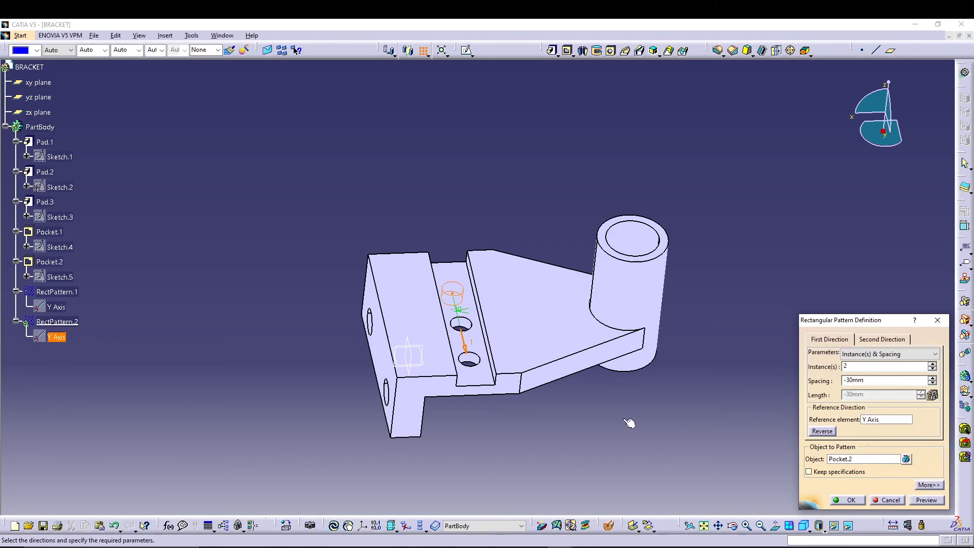
pyautogui.click(853, 502)
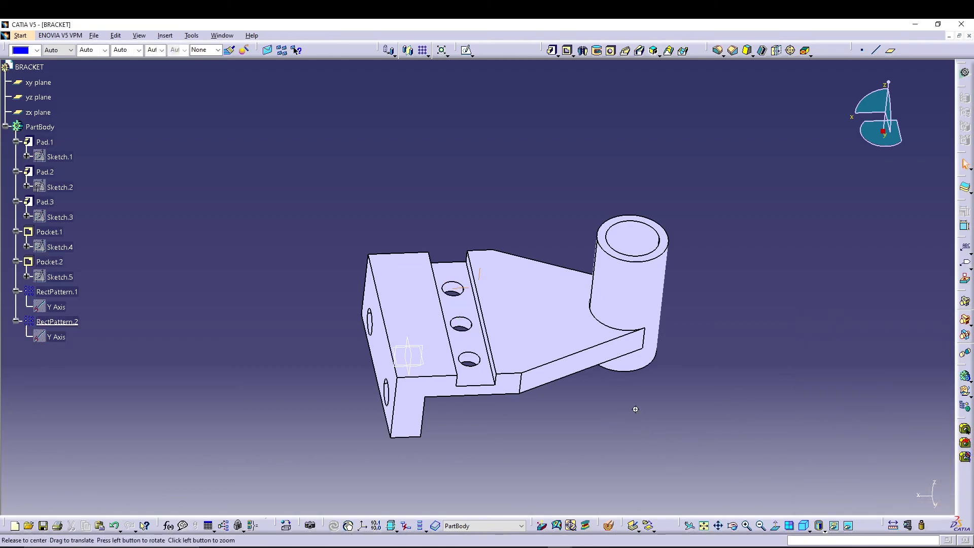
pyautogui.moveTo(635, 404); pyautogui.dragTo(673, 436, button='middle')
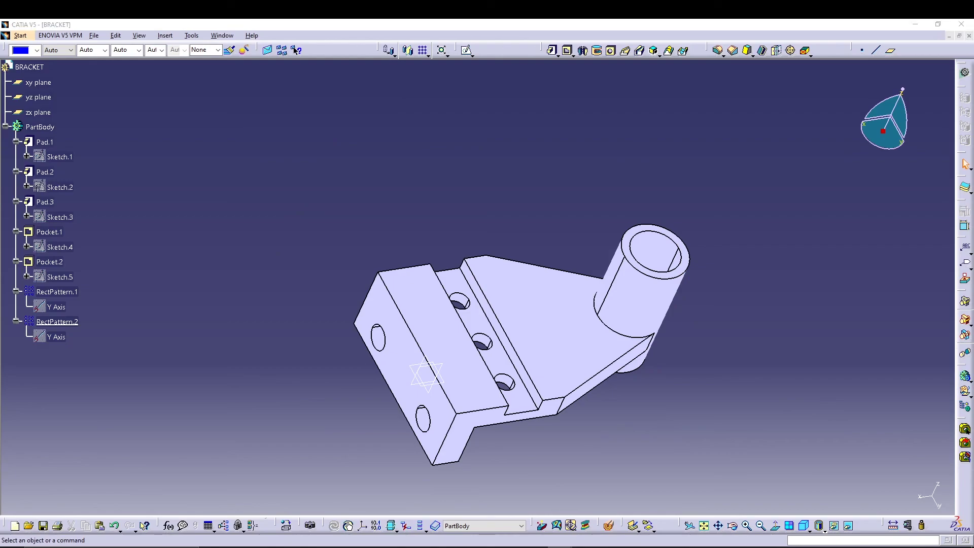
pyautogui.moveTo(698, 437); pyautogui.dragTo(624, 334, button='middle')
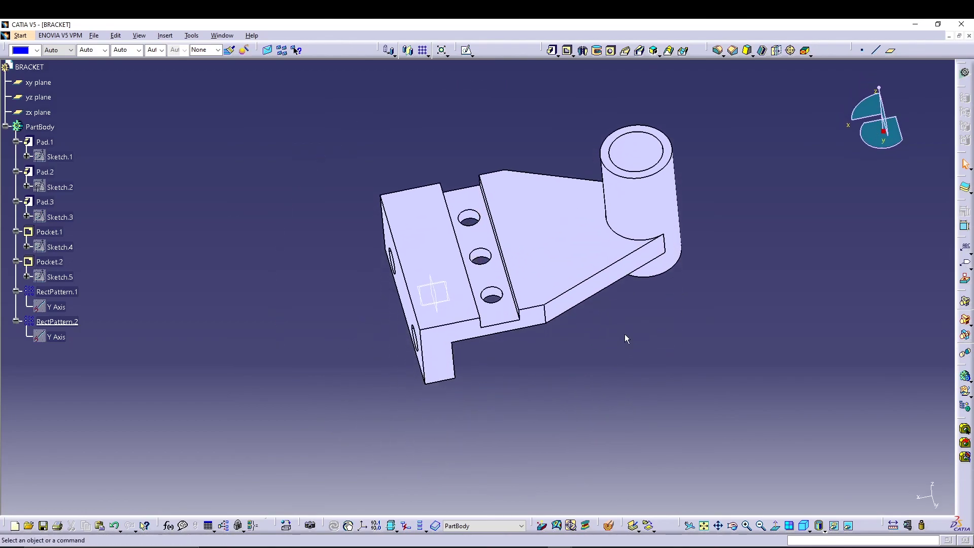